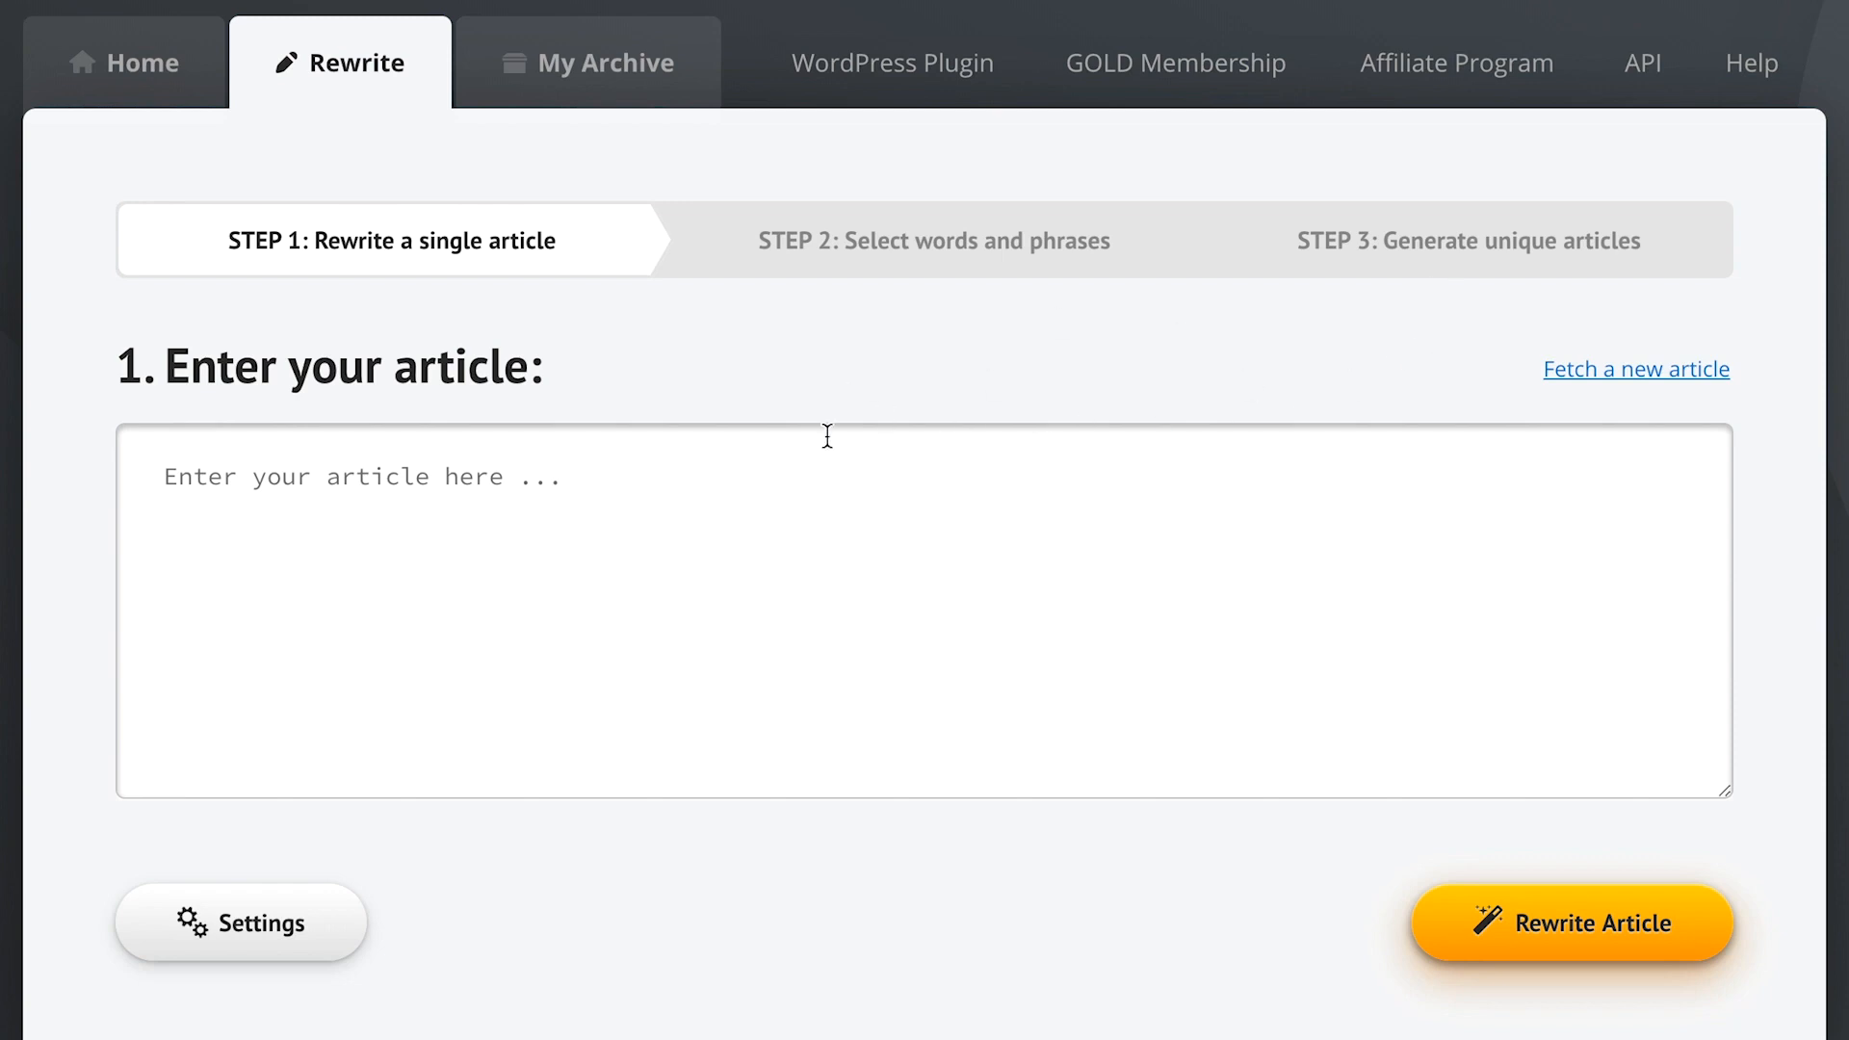
- Search articles for 'guitar lessons' and insert 'Learning the Basics of the Guitar'
{"action": "left_click", "coordinate": [200, 491]}
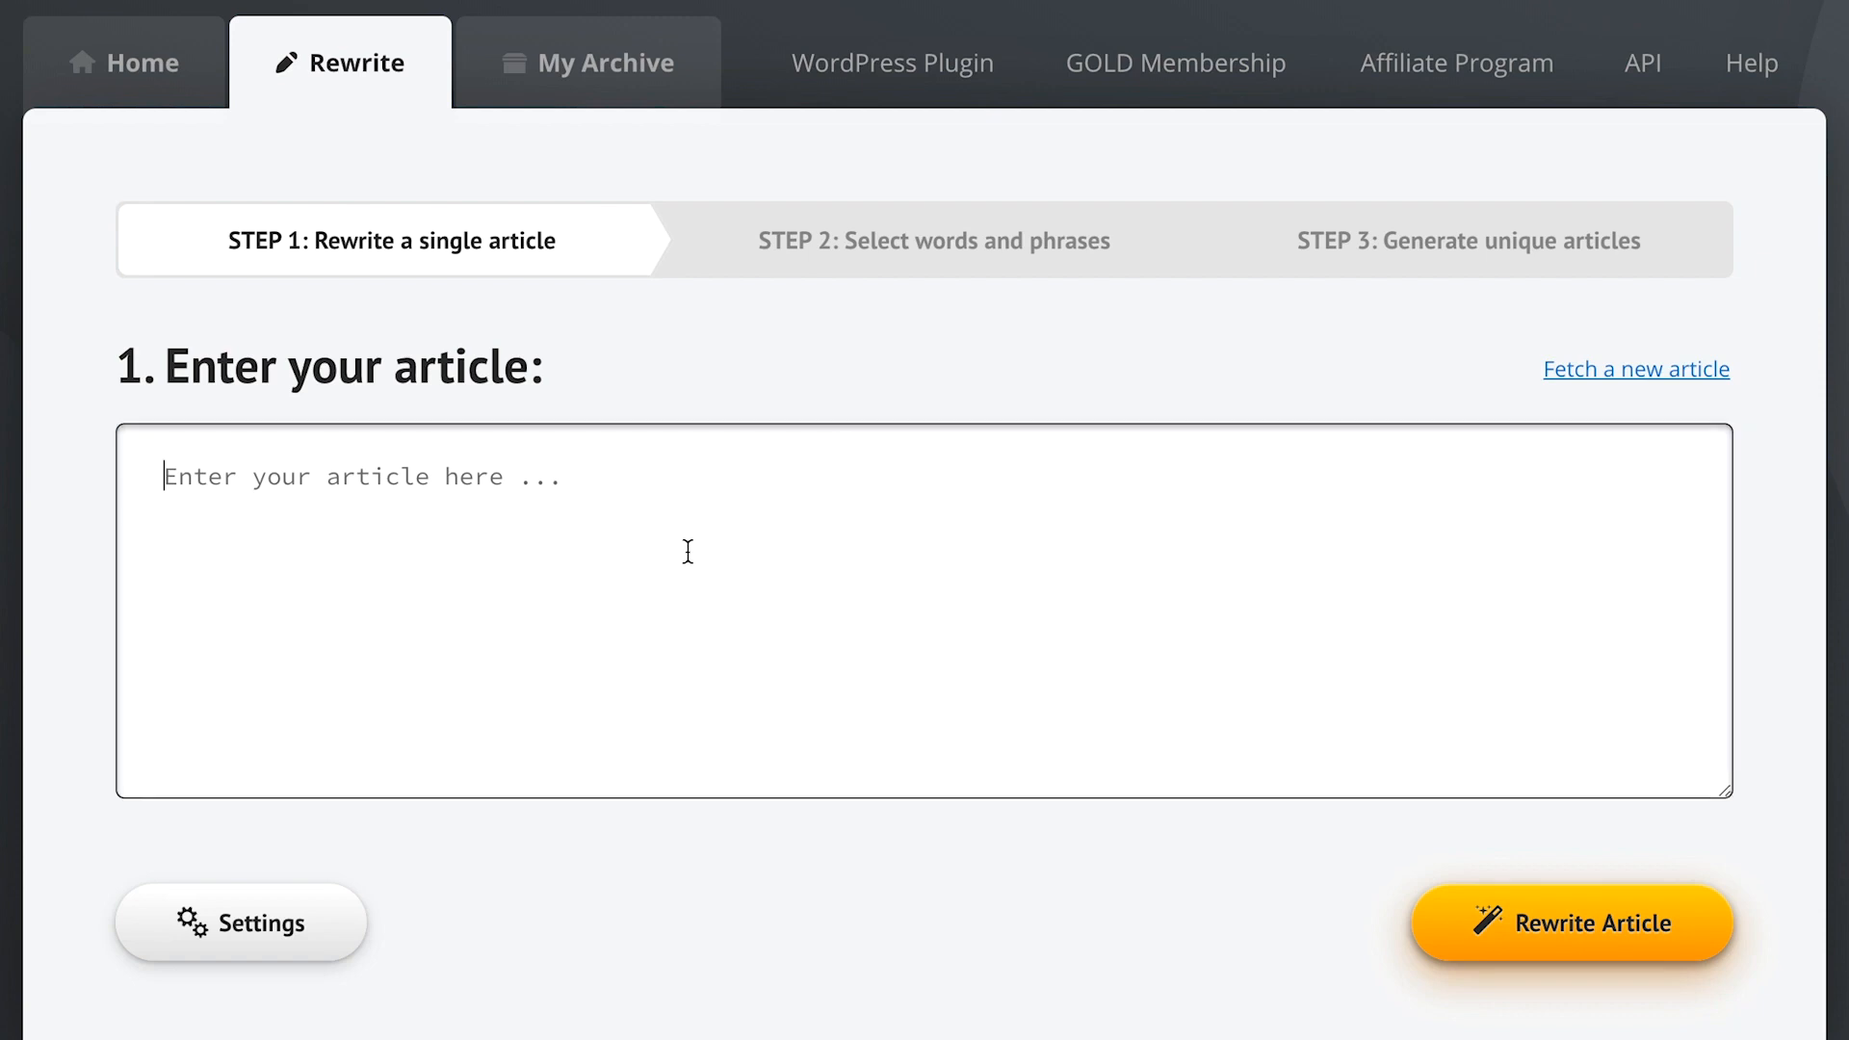
{"action": "left_click", "coordinate": [1091, 393]}
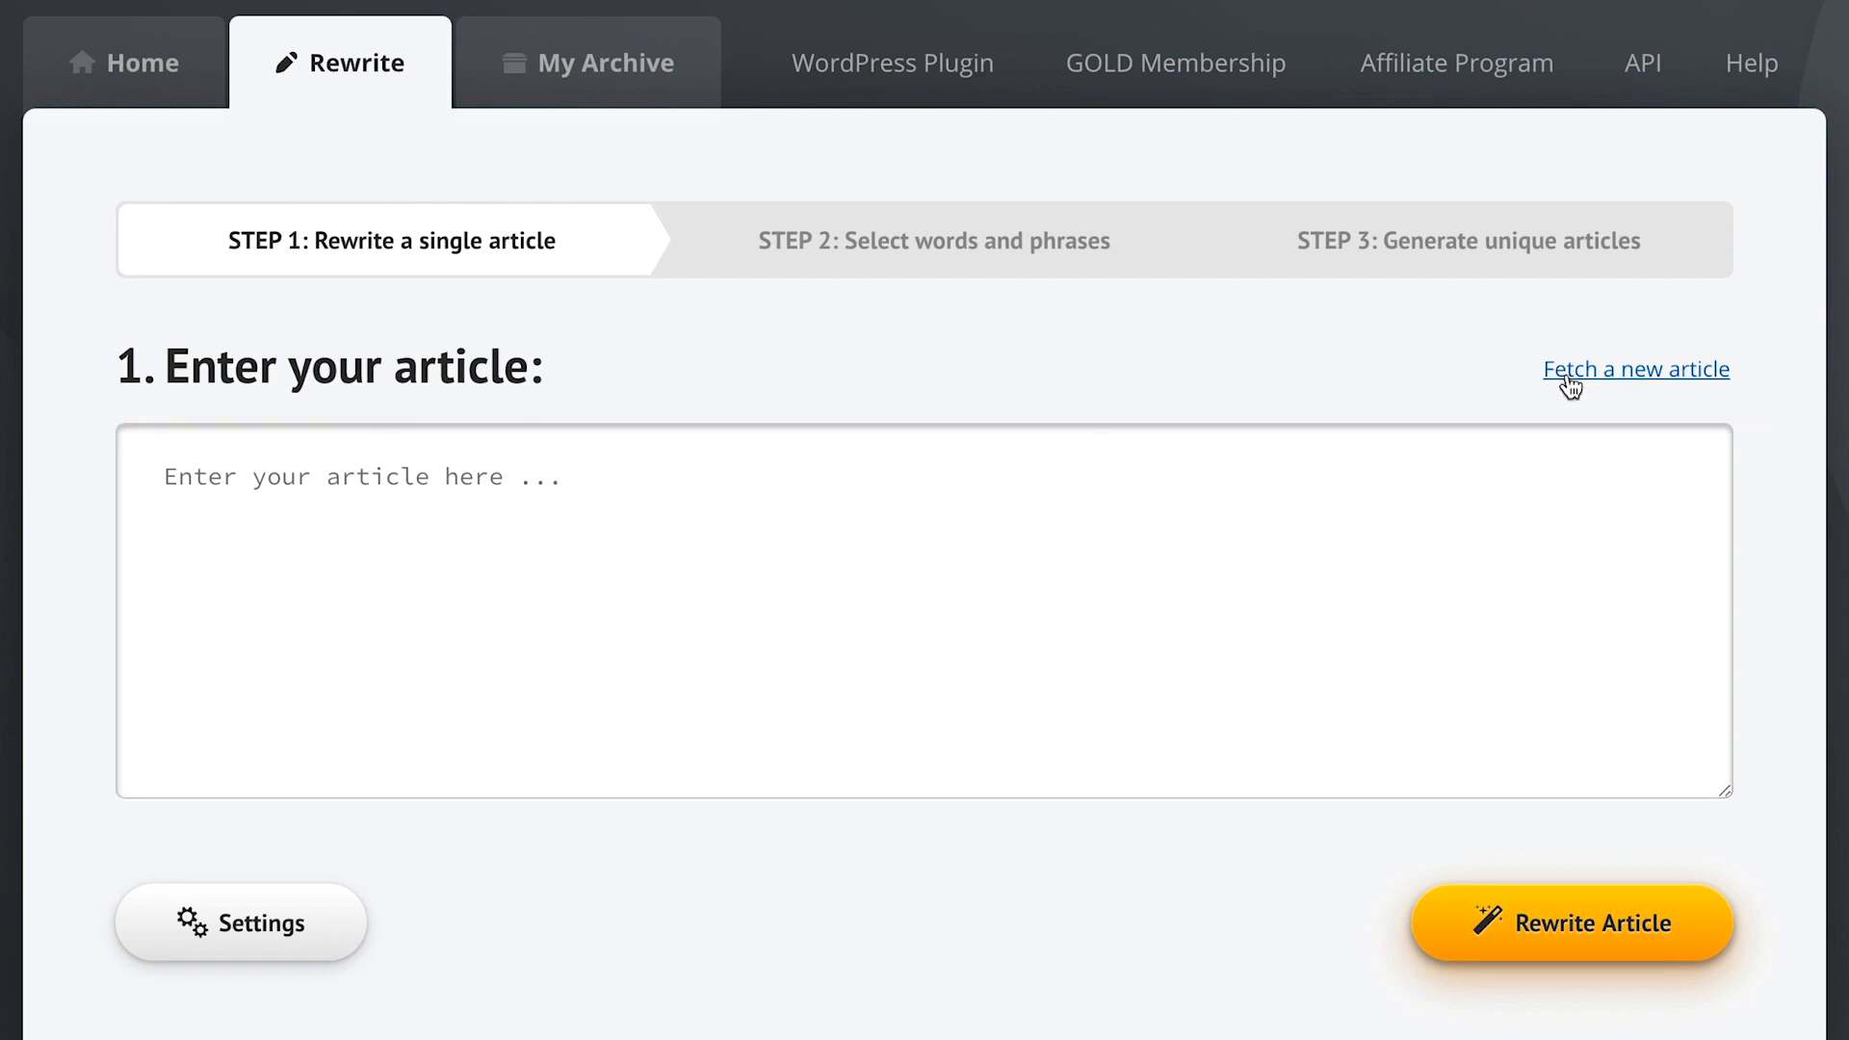
{"action": "left_click", "coordinate": [1567, 384]}
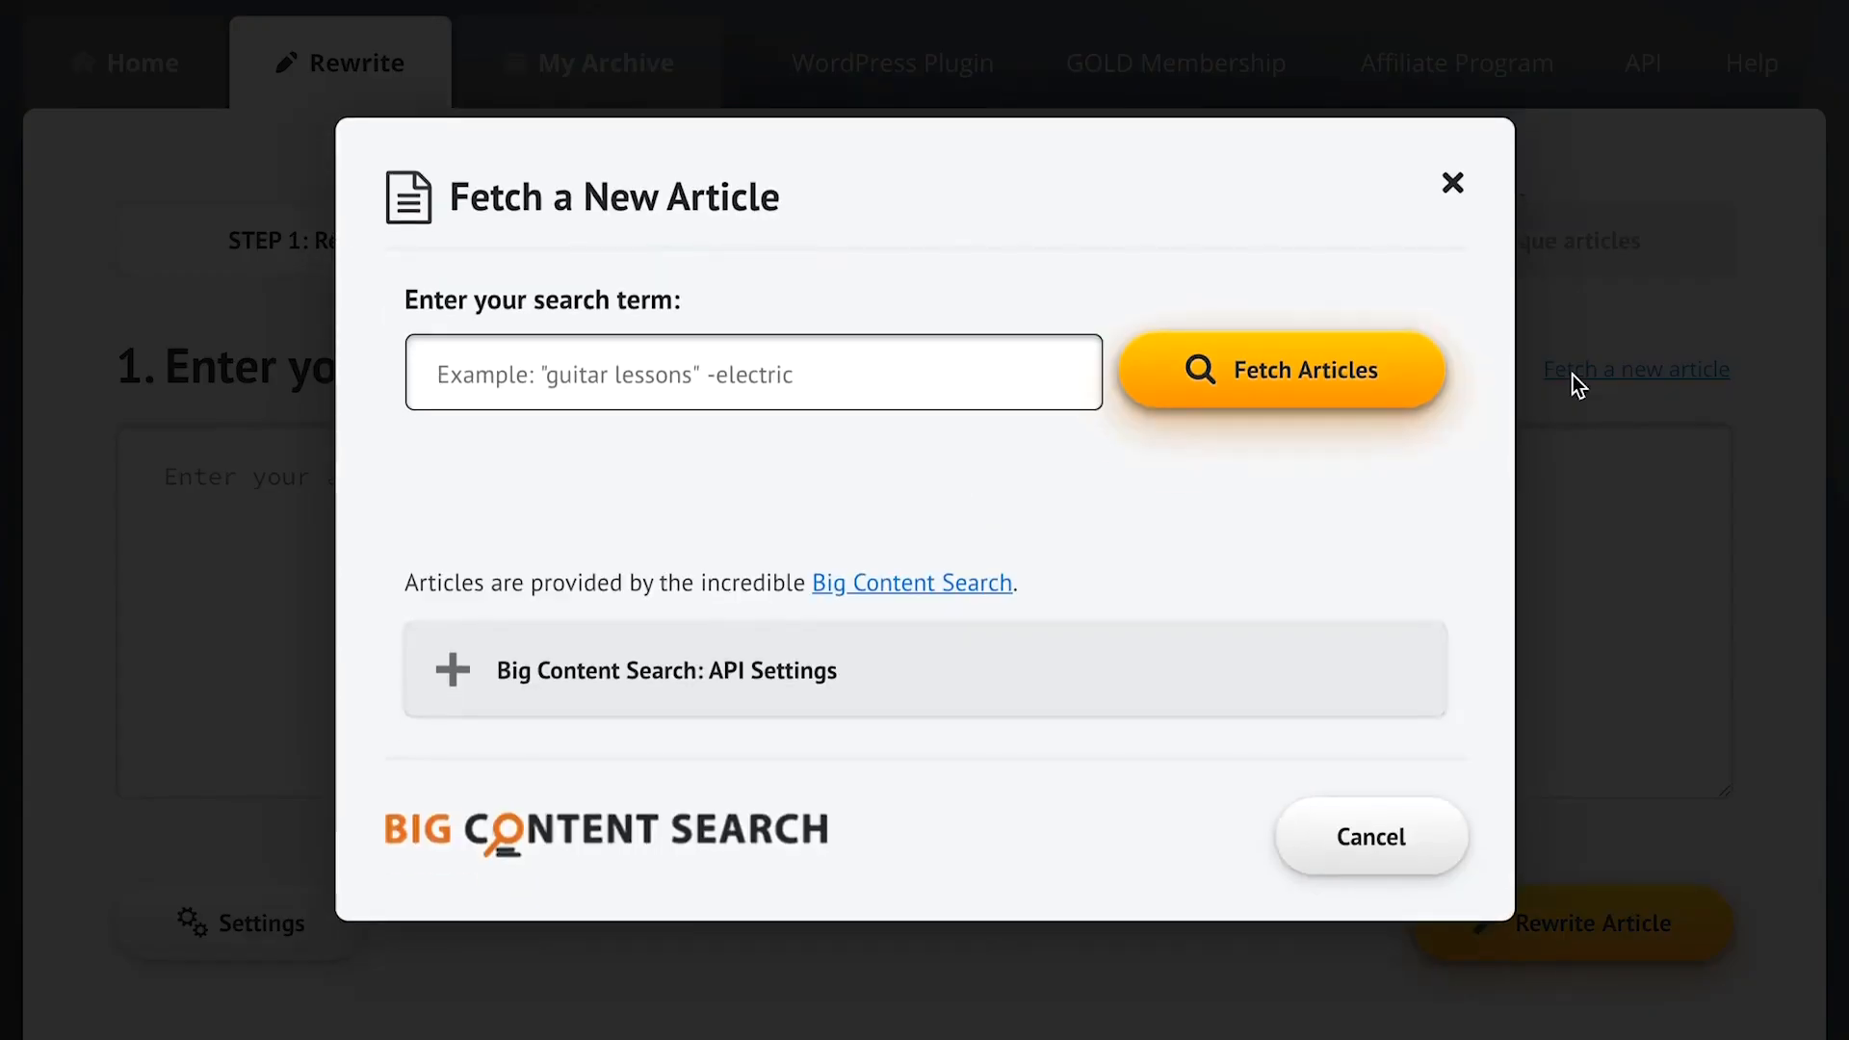
{"action": "type", "text": "guitar lessons"}
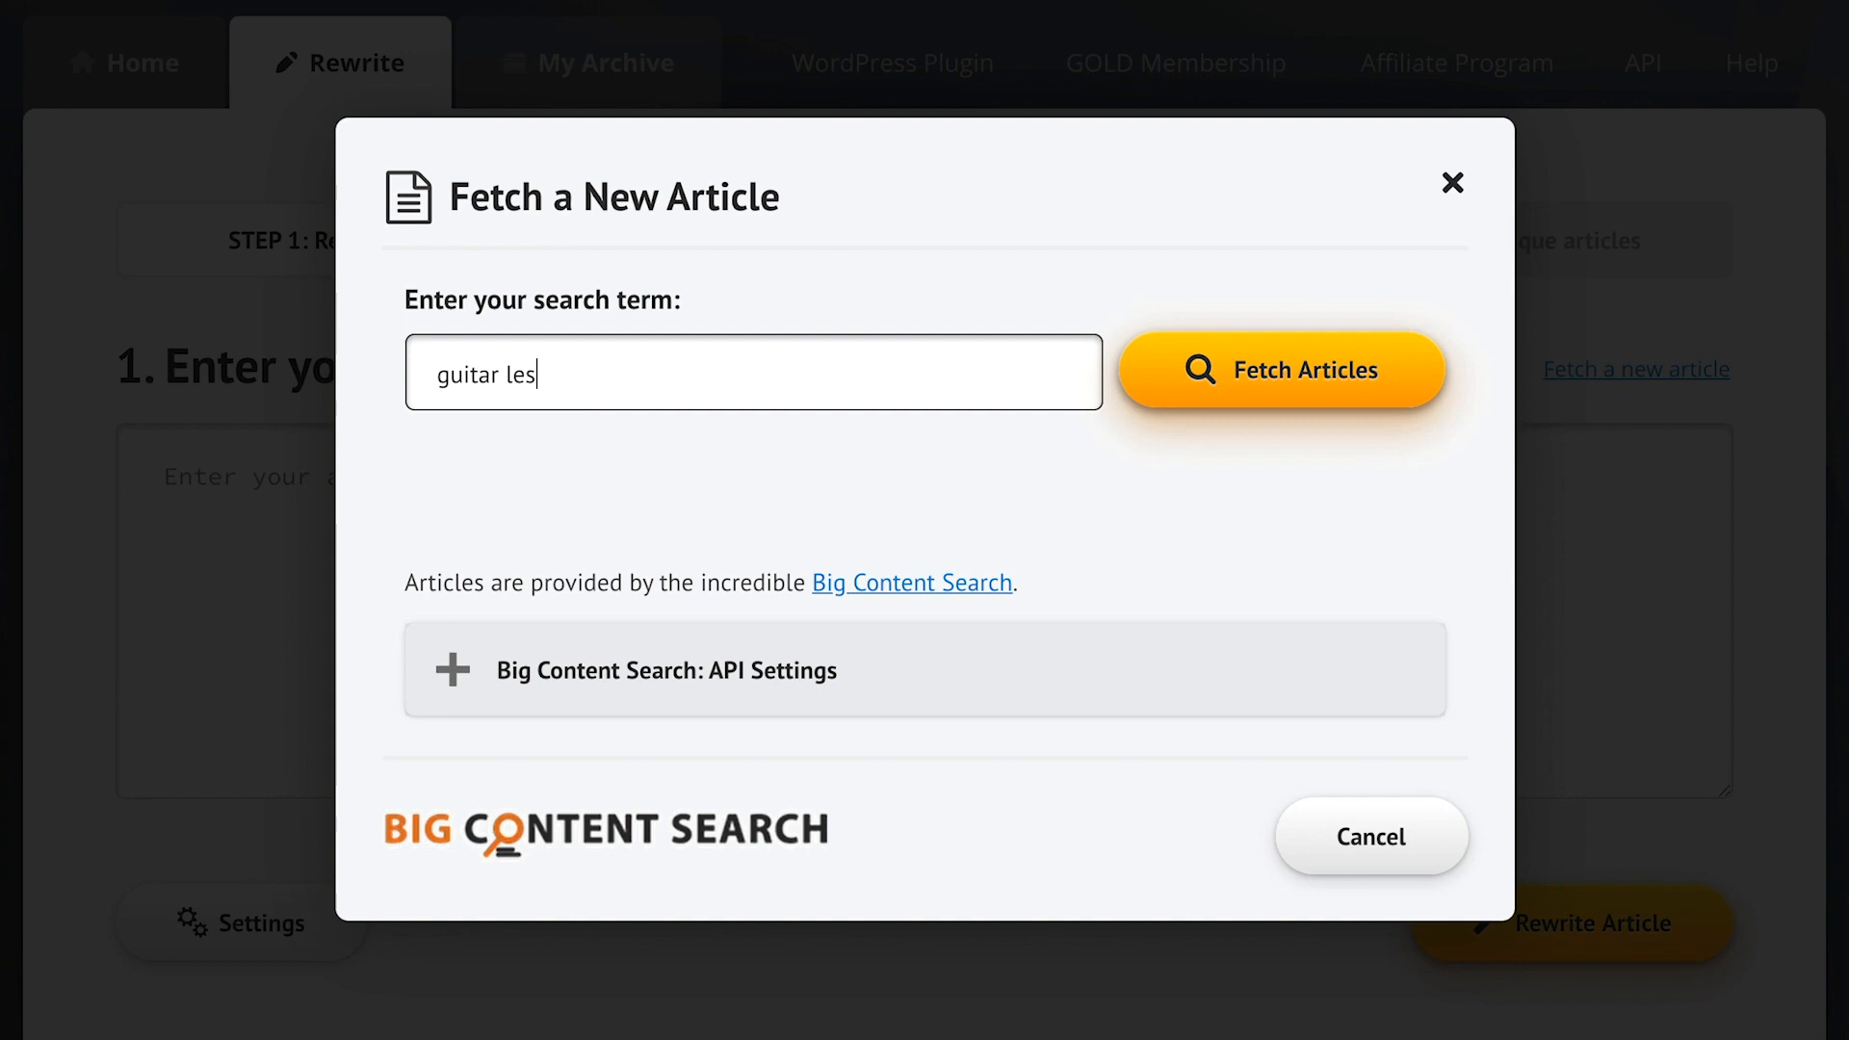
{"action": "left_click", "coordinate": [1360, 385]}
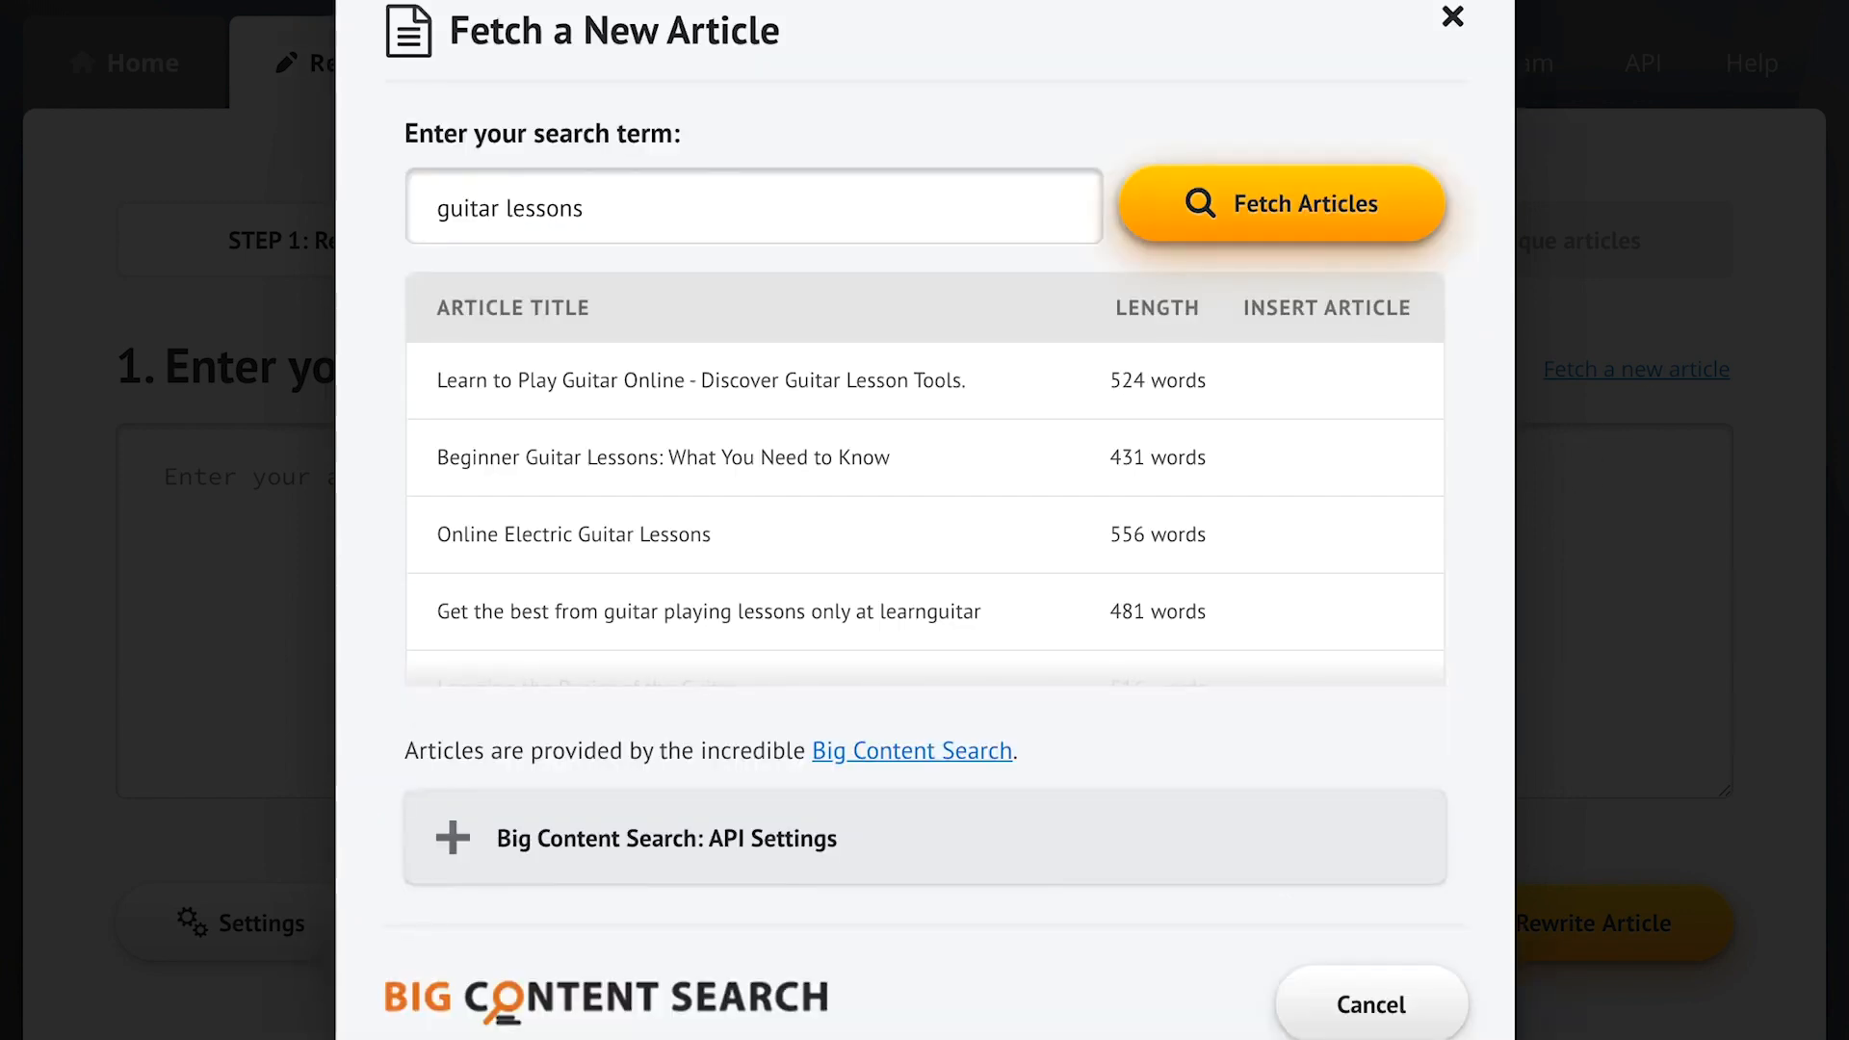
{"action": "scroll", "coordinate": [1176, 488], "scroll_direction": "down", "scroll_amount": 3}
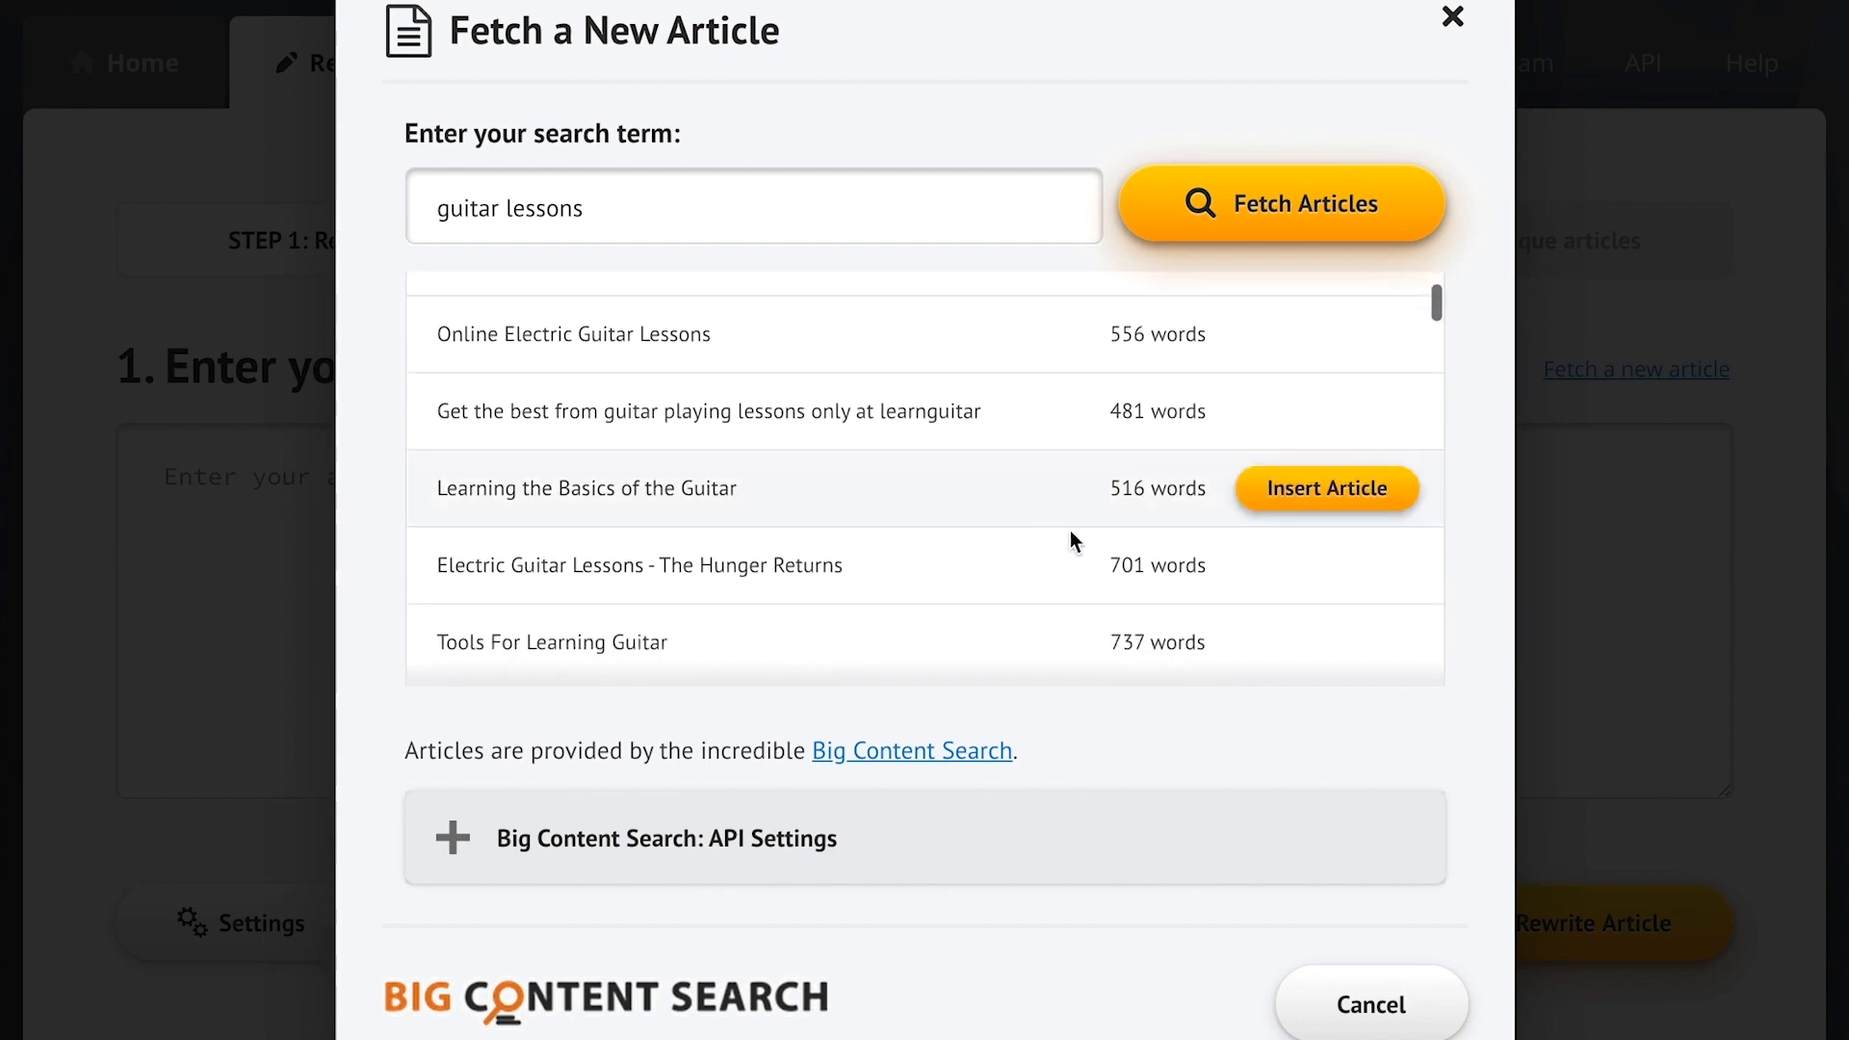
{"action": "left_click", "coordinate": [1344, 491]}
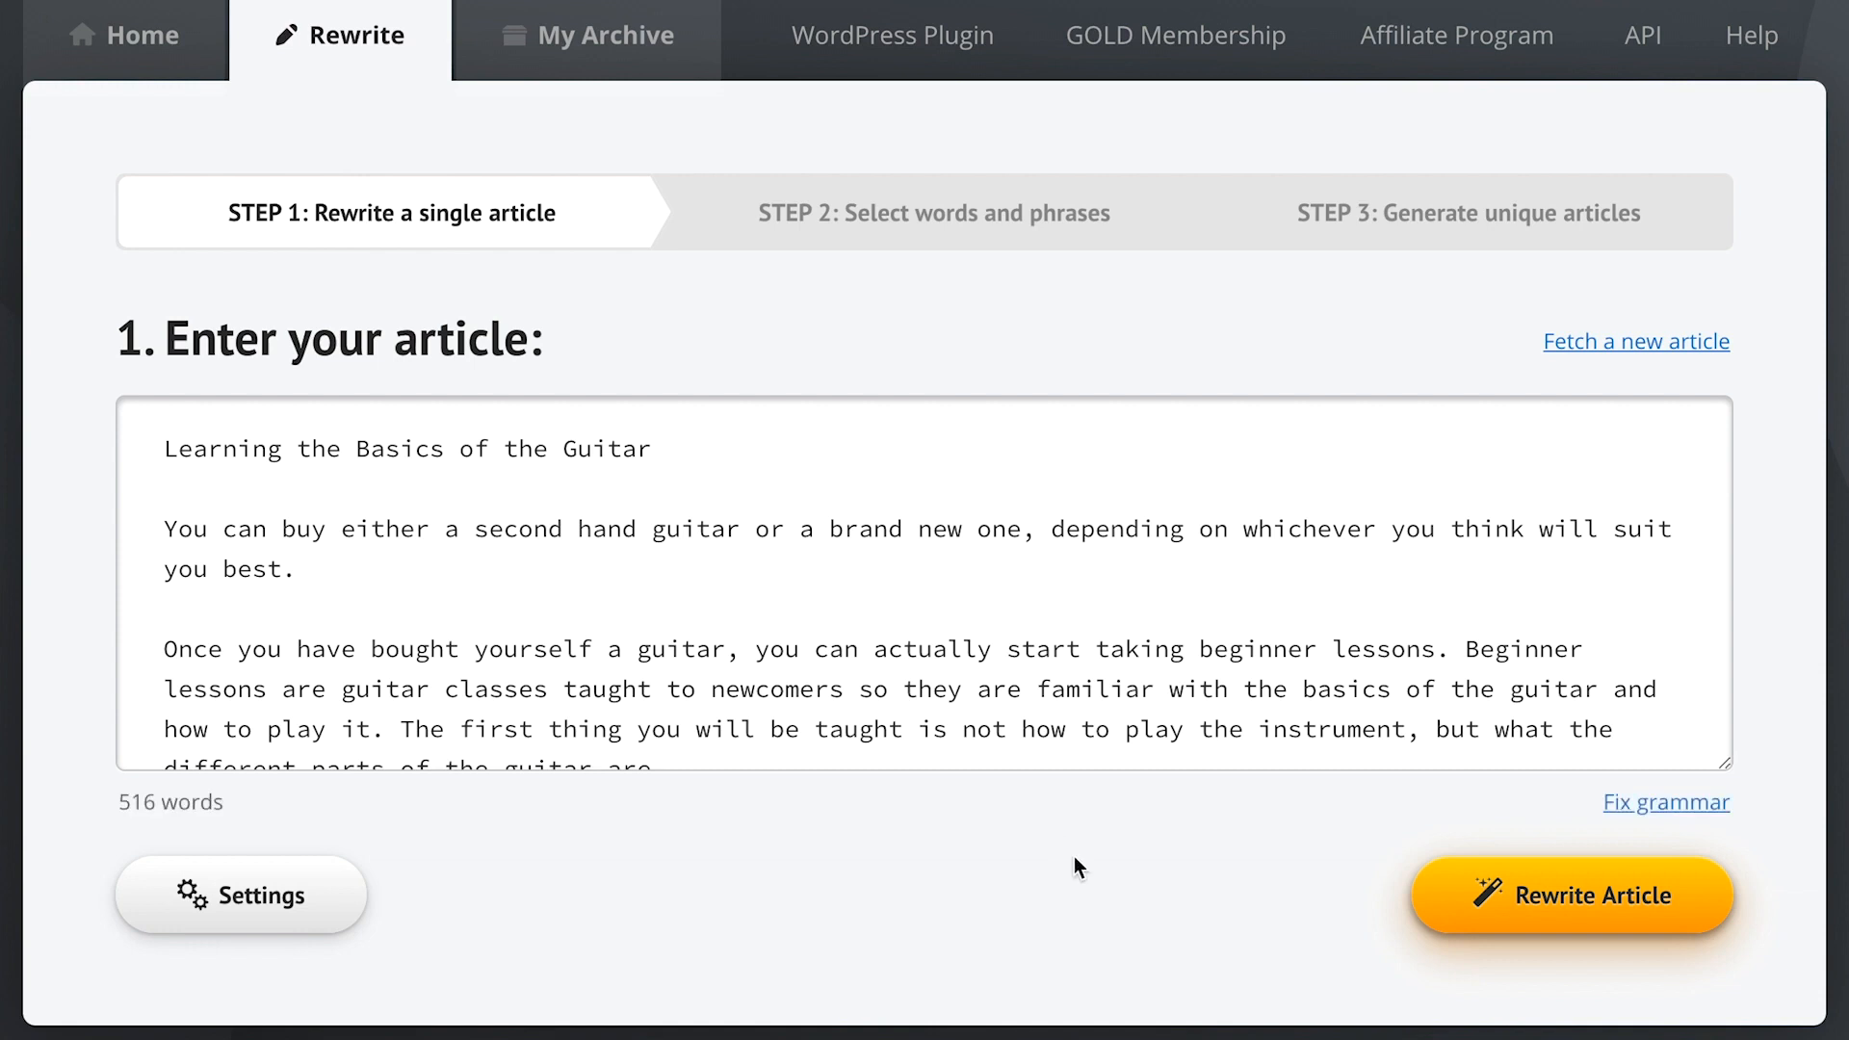
- Paste the two sample sentences above the article title
{"action": "left_click", "coordinate": [167, 449]}
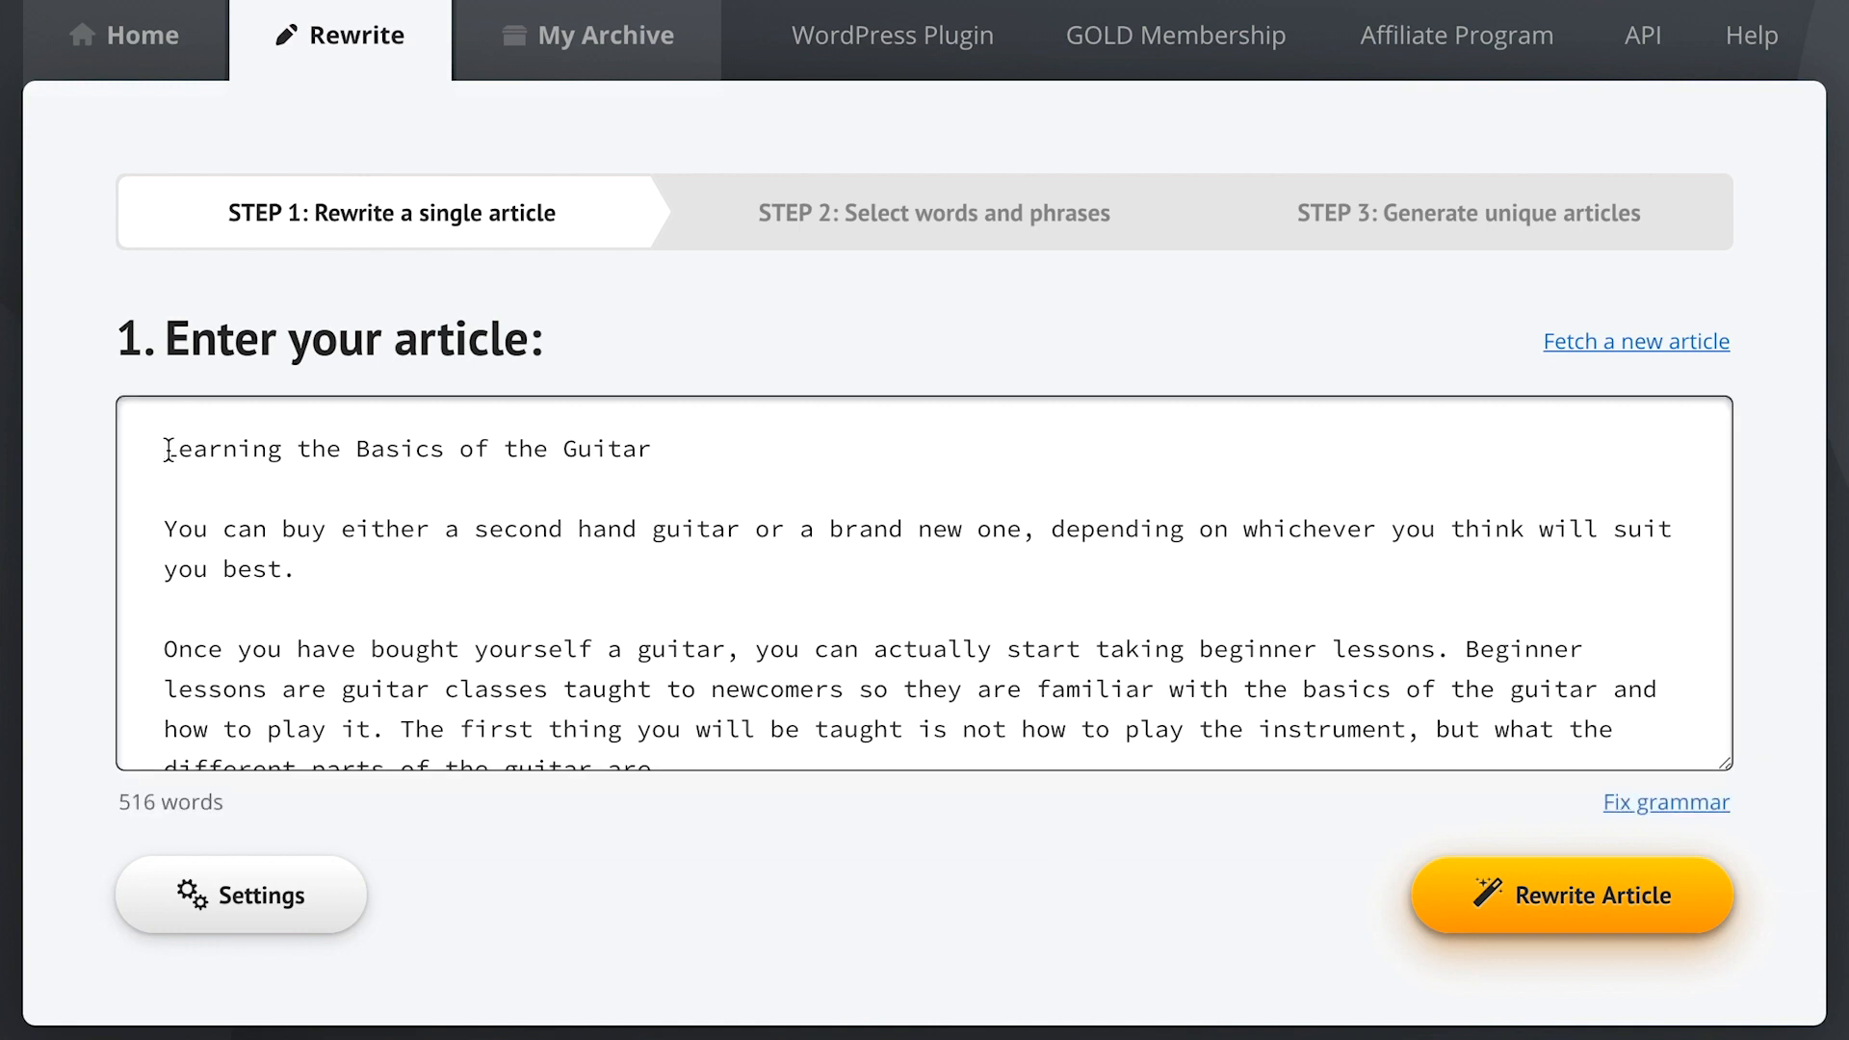
{"action": "type", "text": "John can relax and read a book because his kids can book the vacation for him.  Once it's booked, he will enjoy an excellent movie and drink wine, beer, or whiskey."}
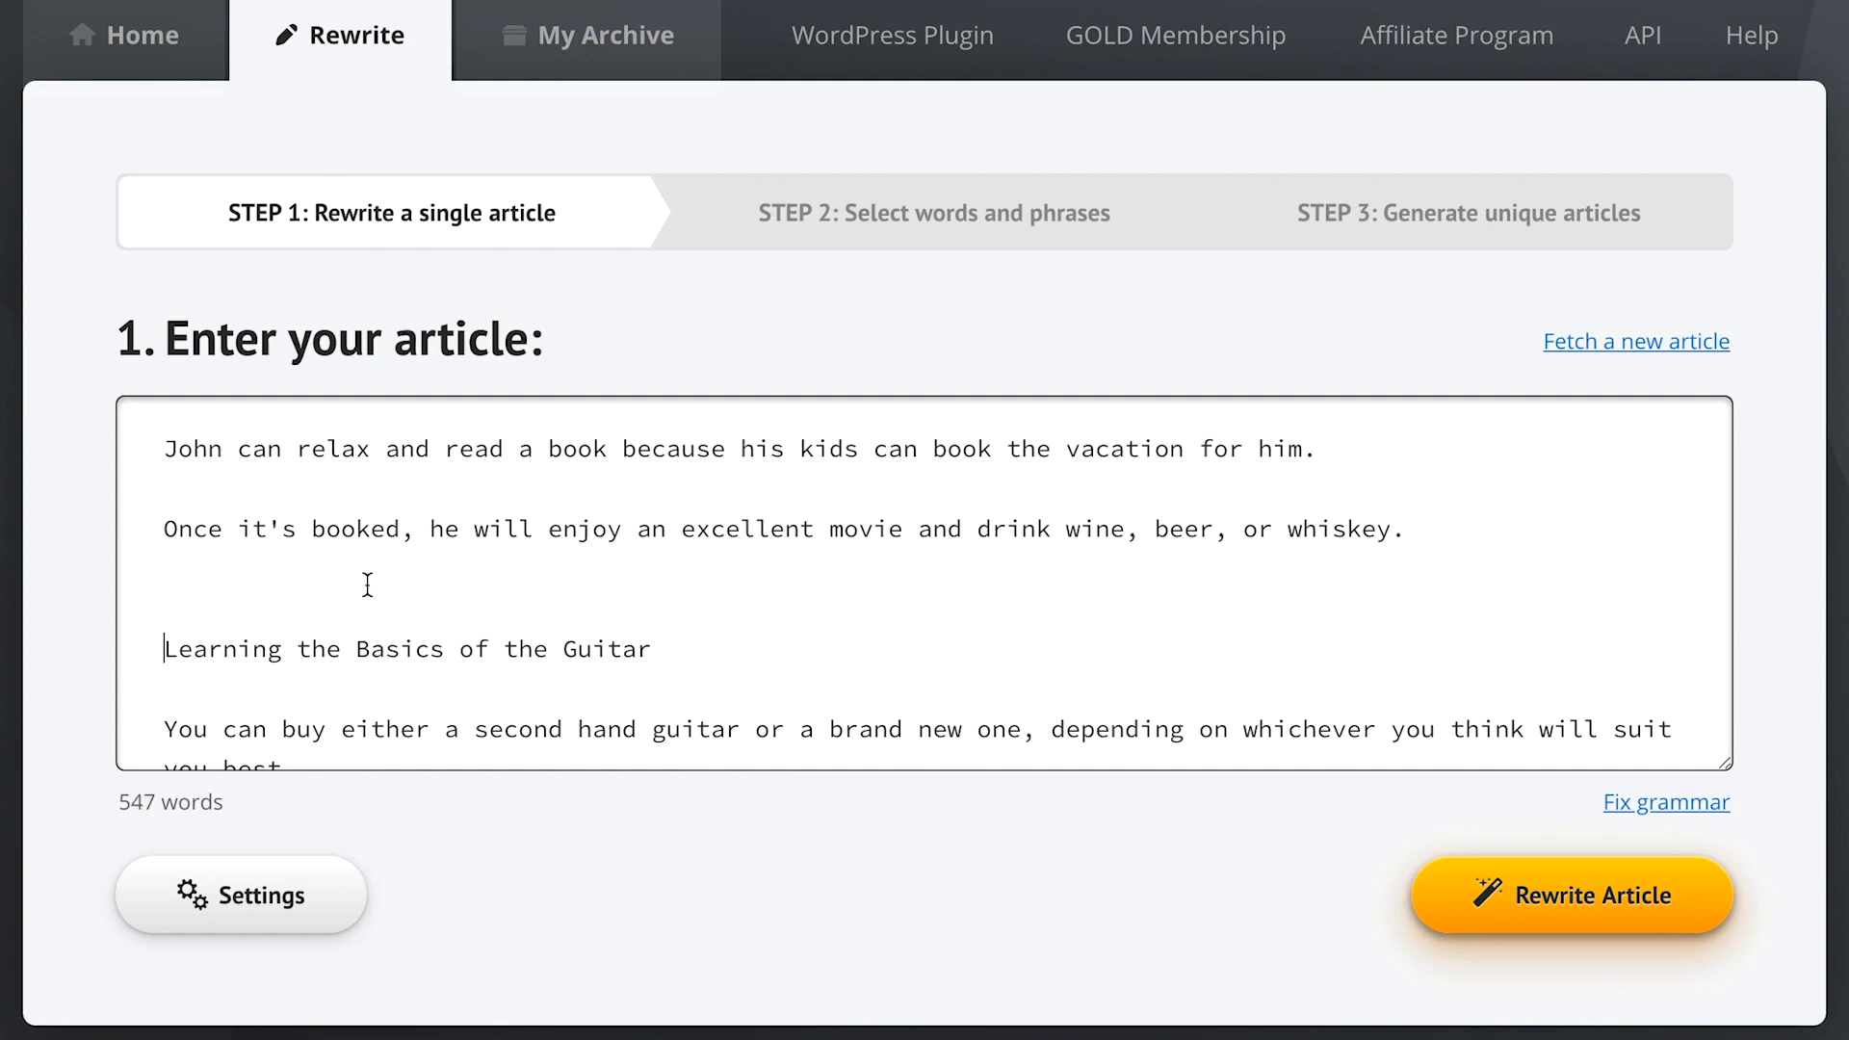
{"action": "left_click", "coordinate": [971, 843]}
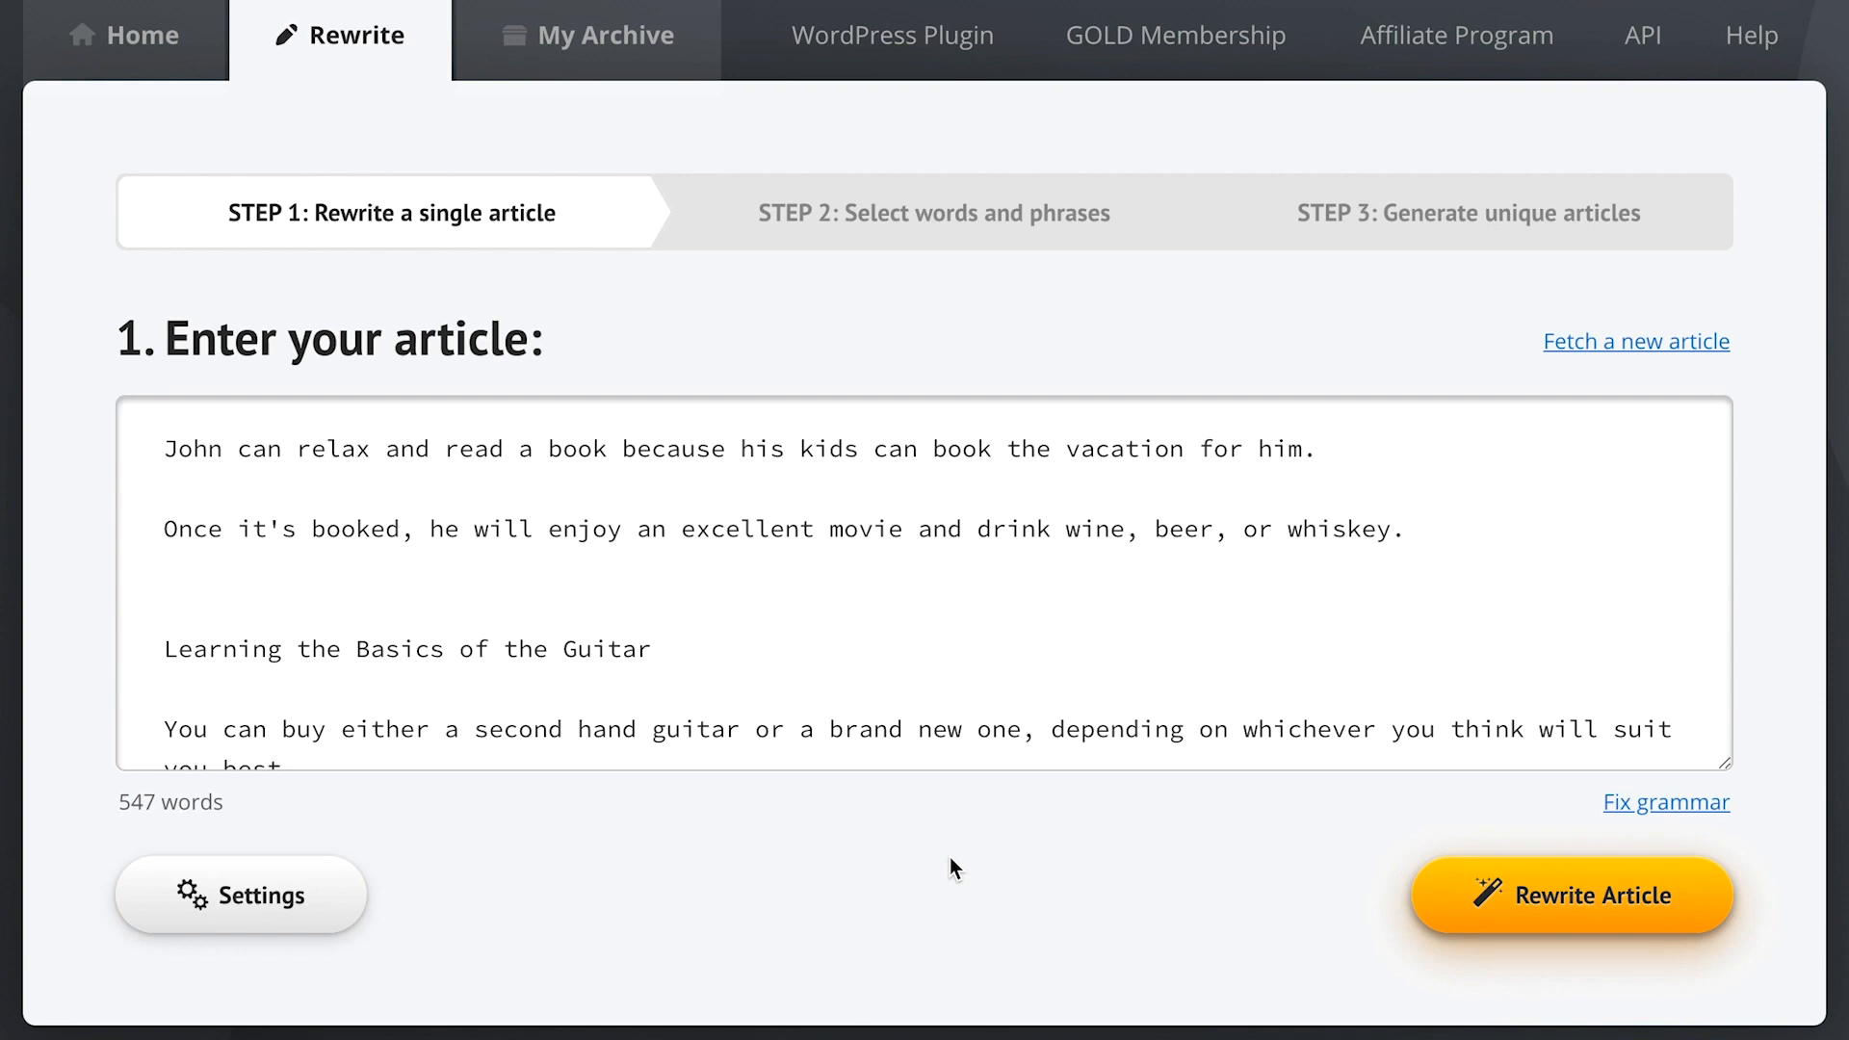
- Enable automatic phrase and sentence restructuring in Settings, keeping Recommended synonyms, and confirm
{"action": "left_click", "coordinate": [233, 905]}
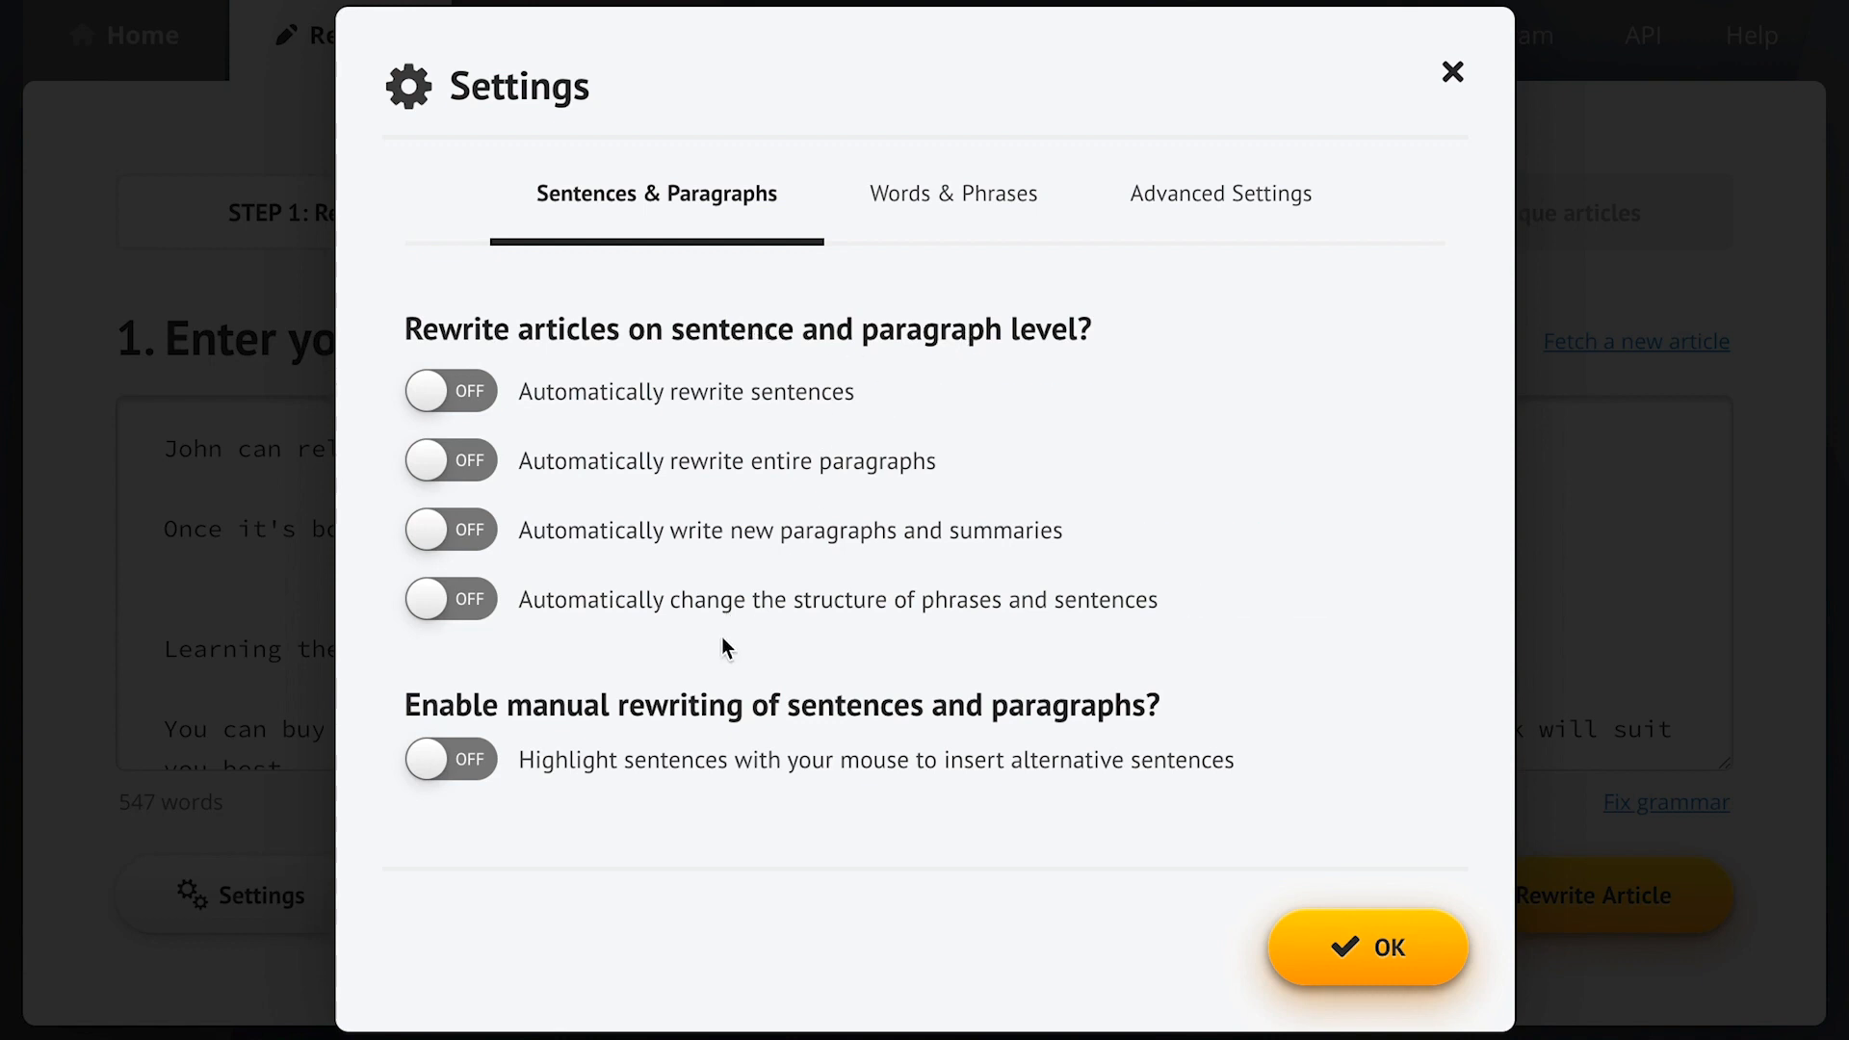
{"action": "left_click", "coordinate": [668, 606]}
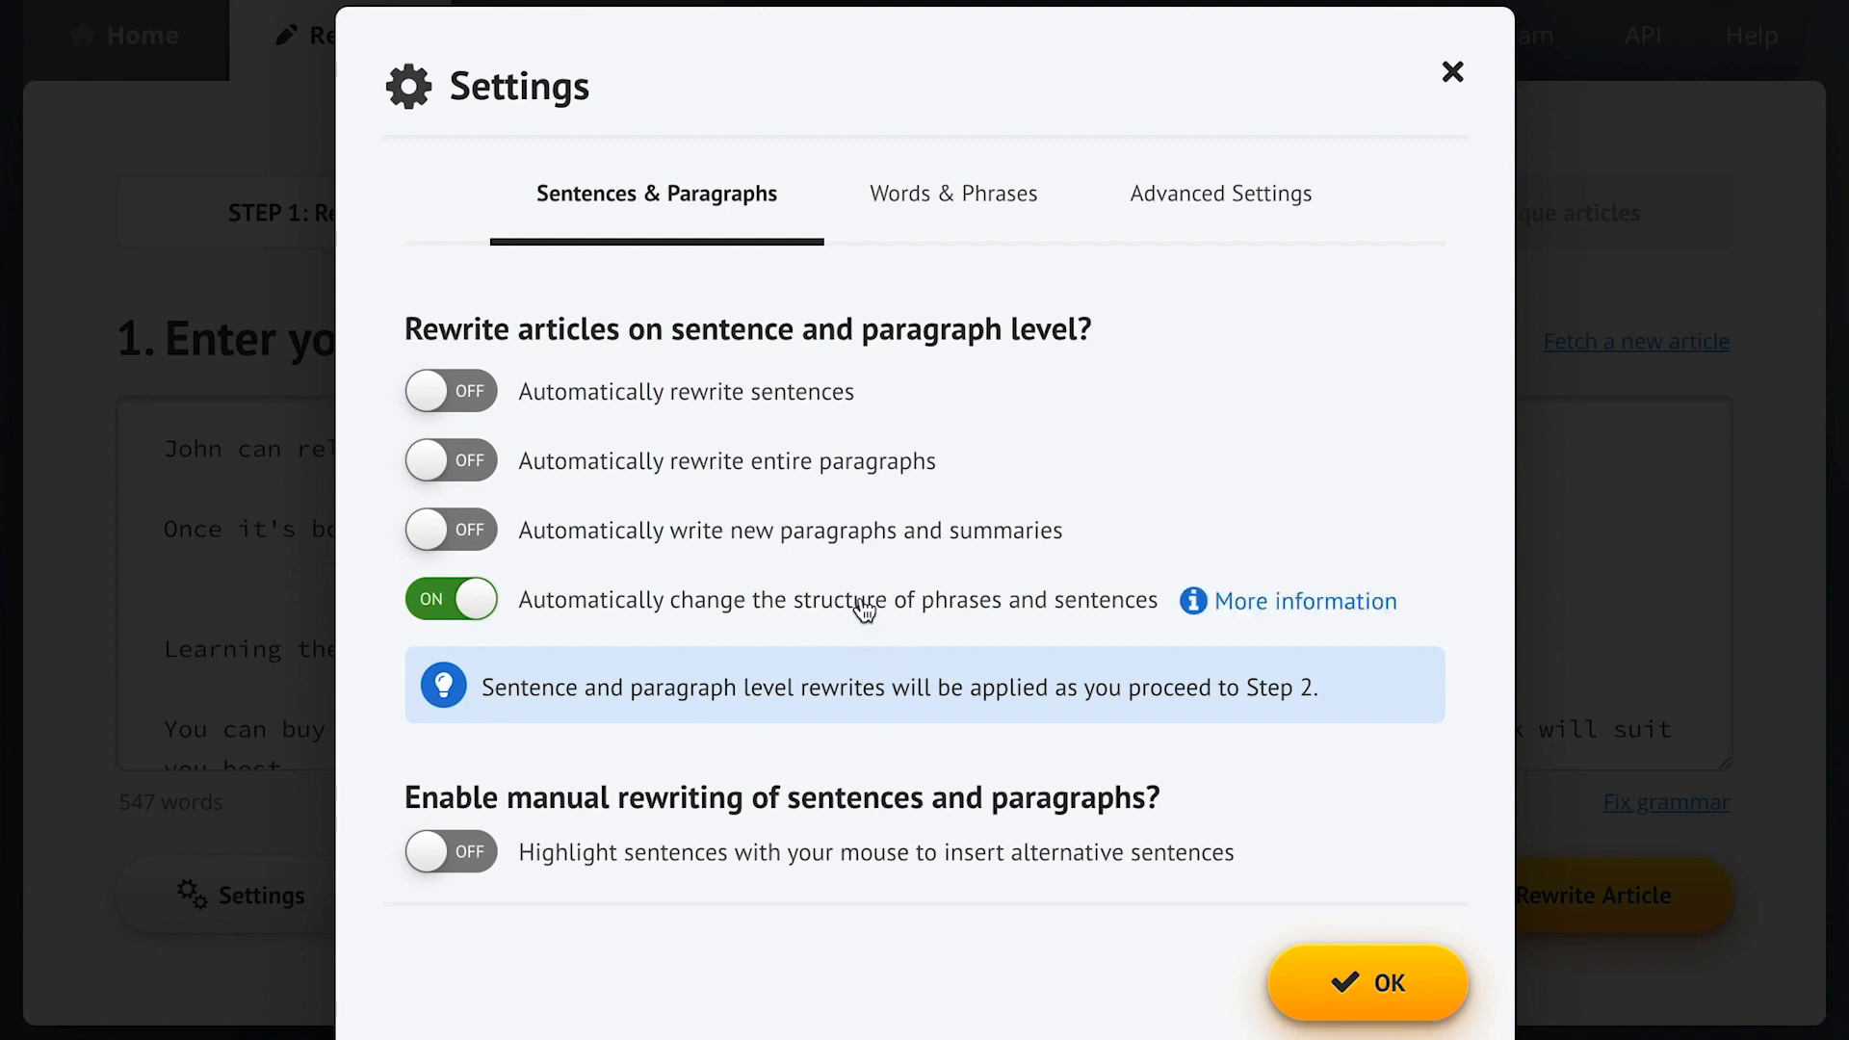
{"action": "left_click", "coordinate": [1245, 602]}
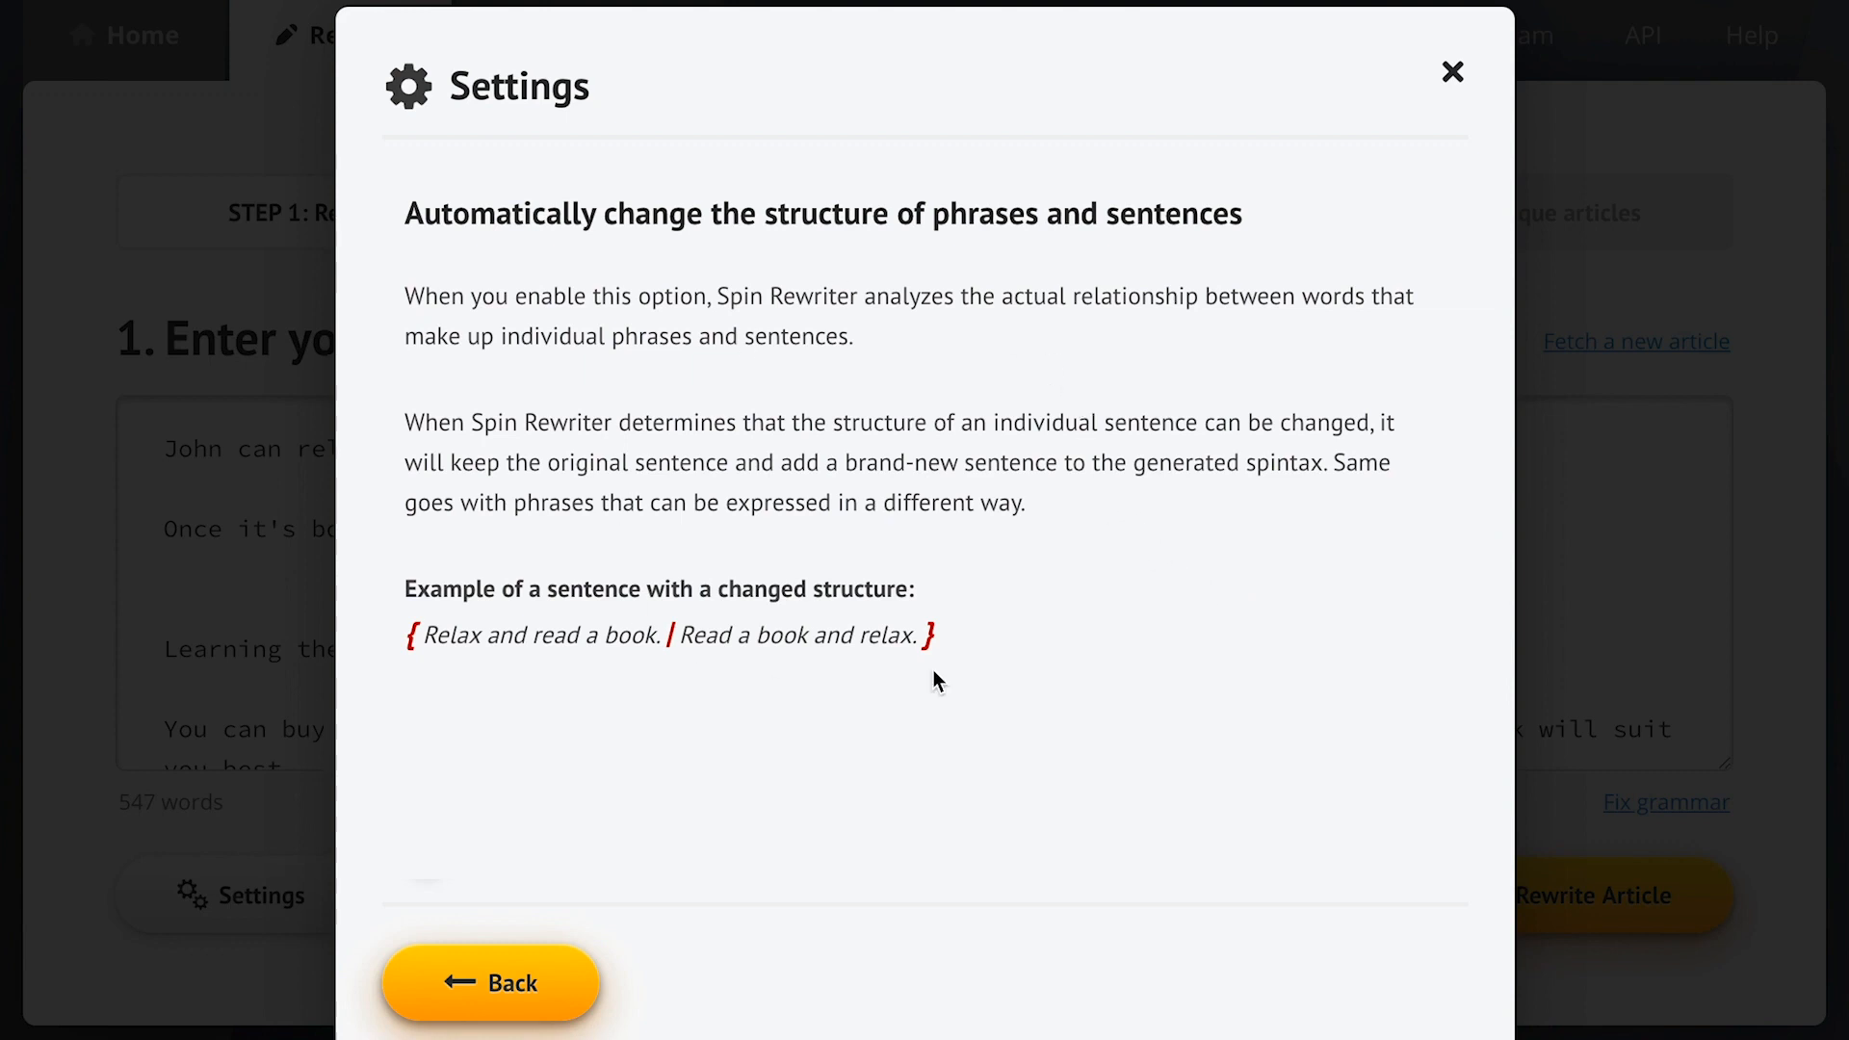
{"action": "left_click", "coordinate": [498, 985]}
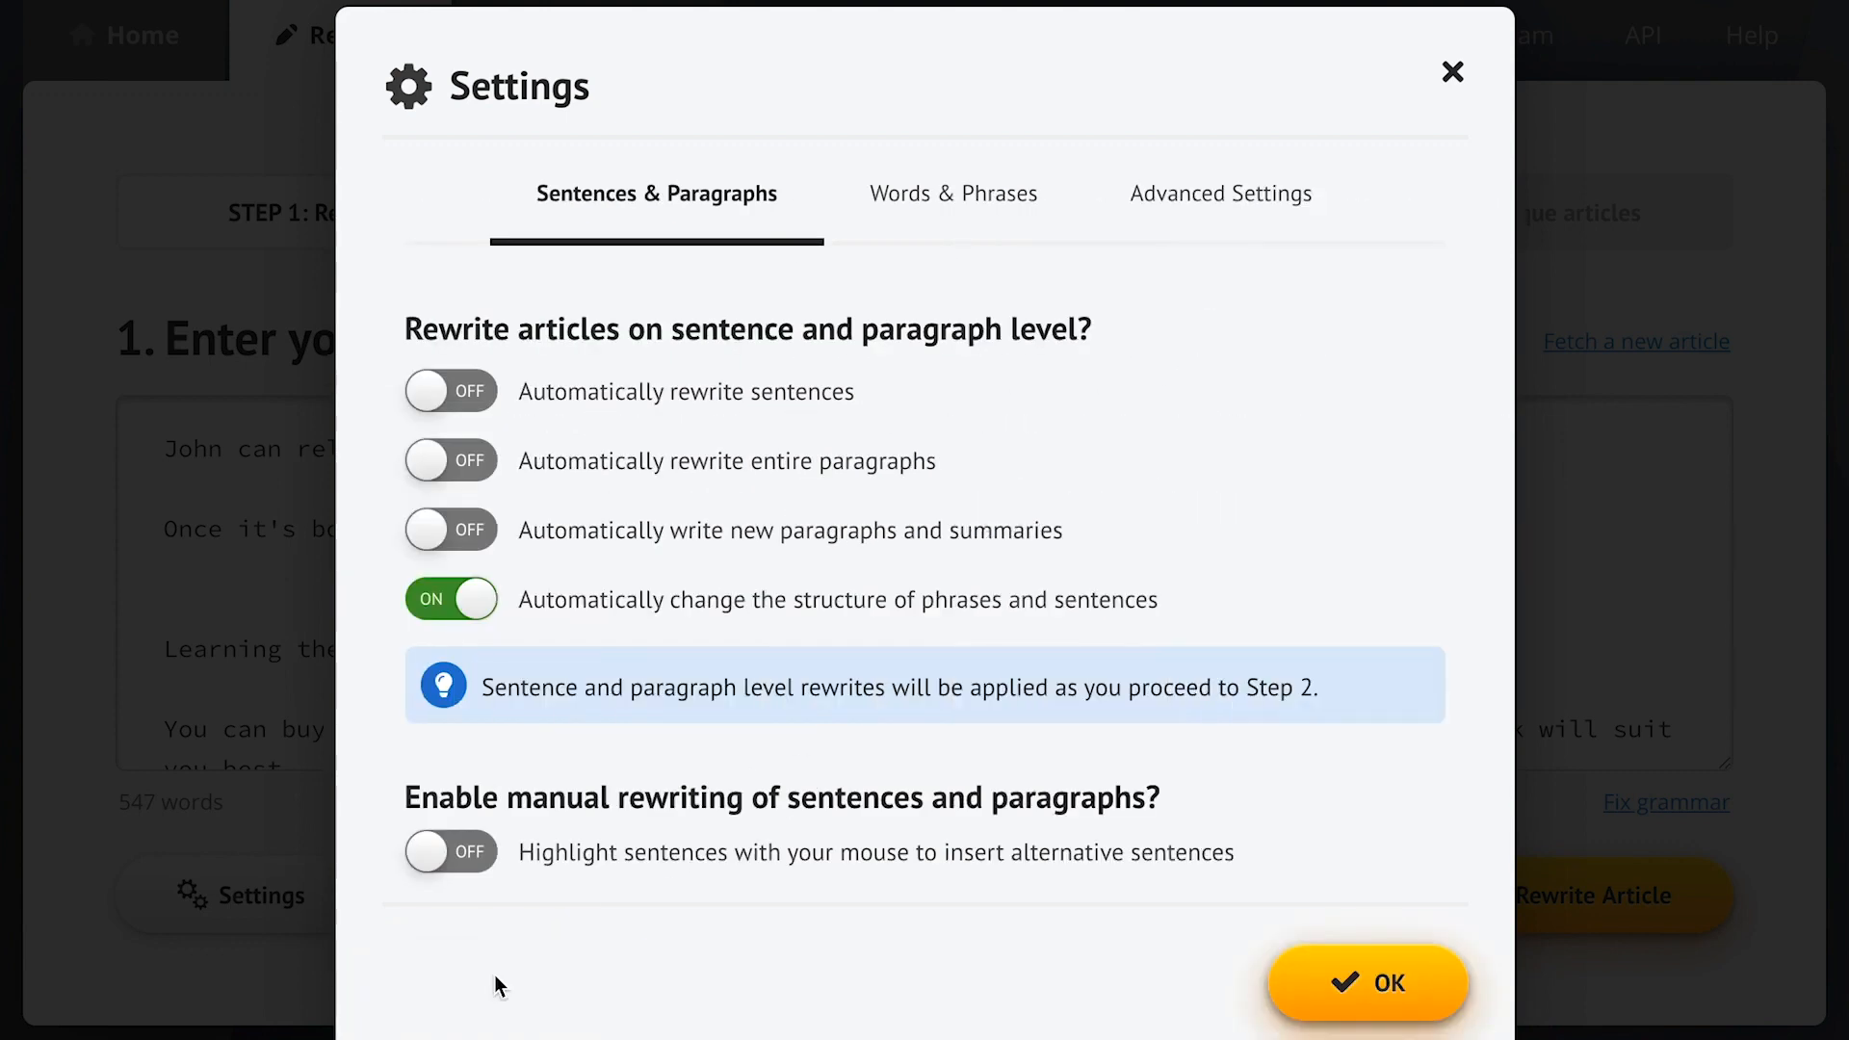
{"action": "left_click", "coordinate": [930, 225]}
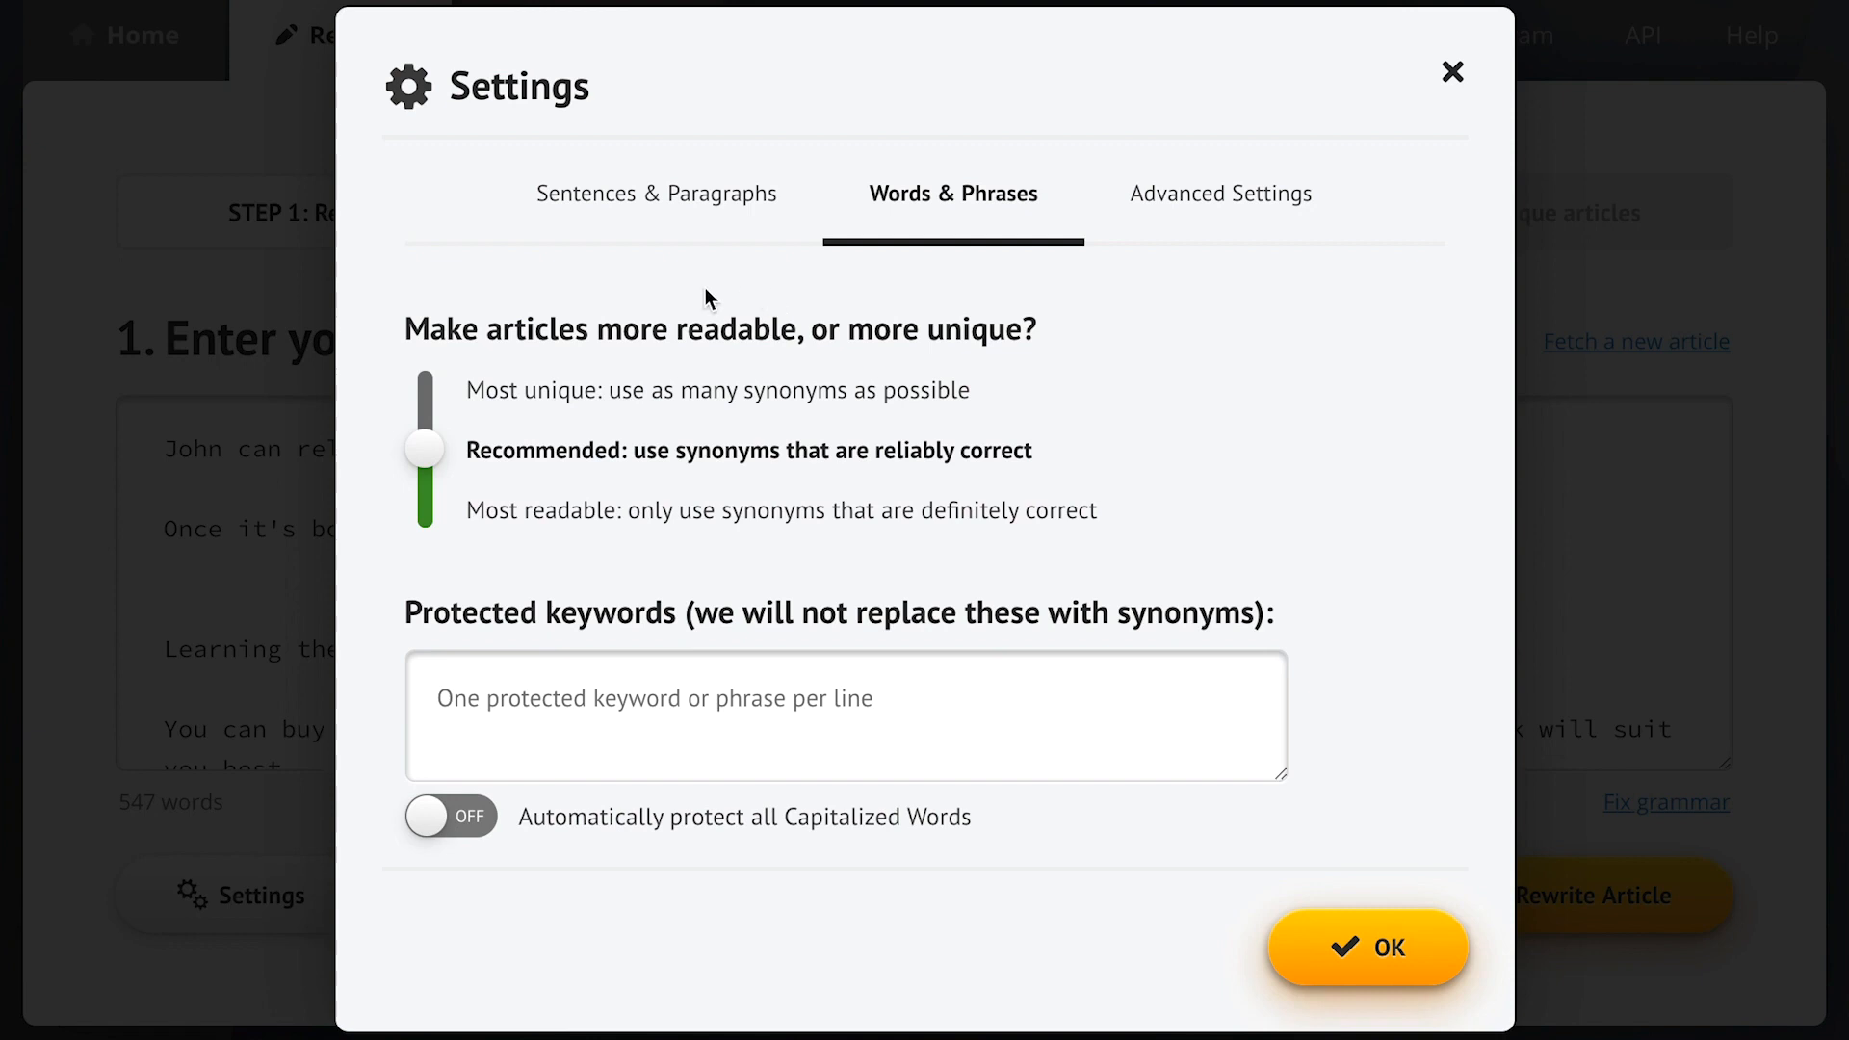
{"action": "left_click", "coordinate": [658, 197]}
{"action": "left_click", "coordinate": [1384, 982]}
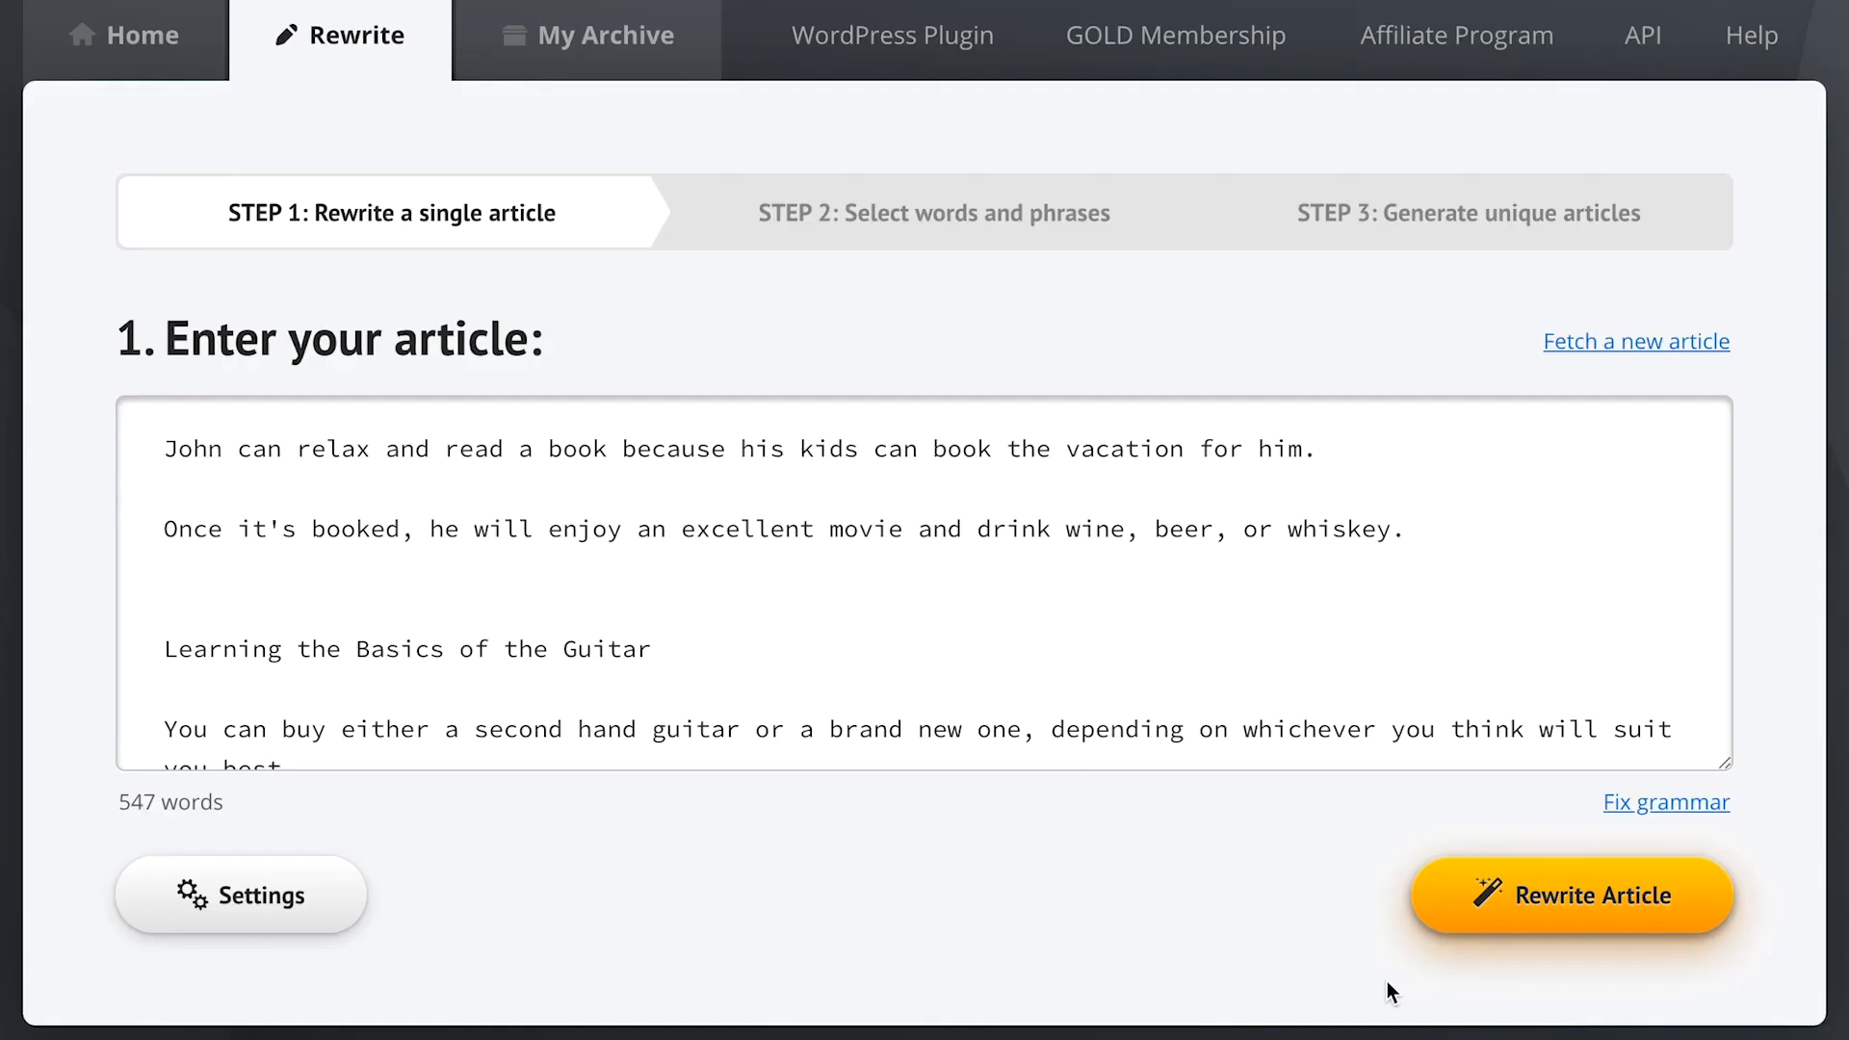
- Start rewriting and add 'novel' and 'make a reservation for' as synonyms for 'book'
{"action": "left_click", "coordinate": [1579, 903]}
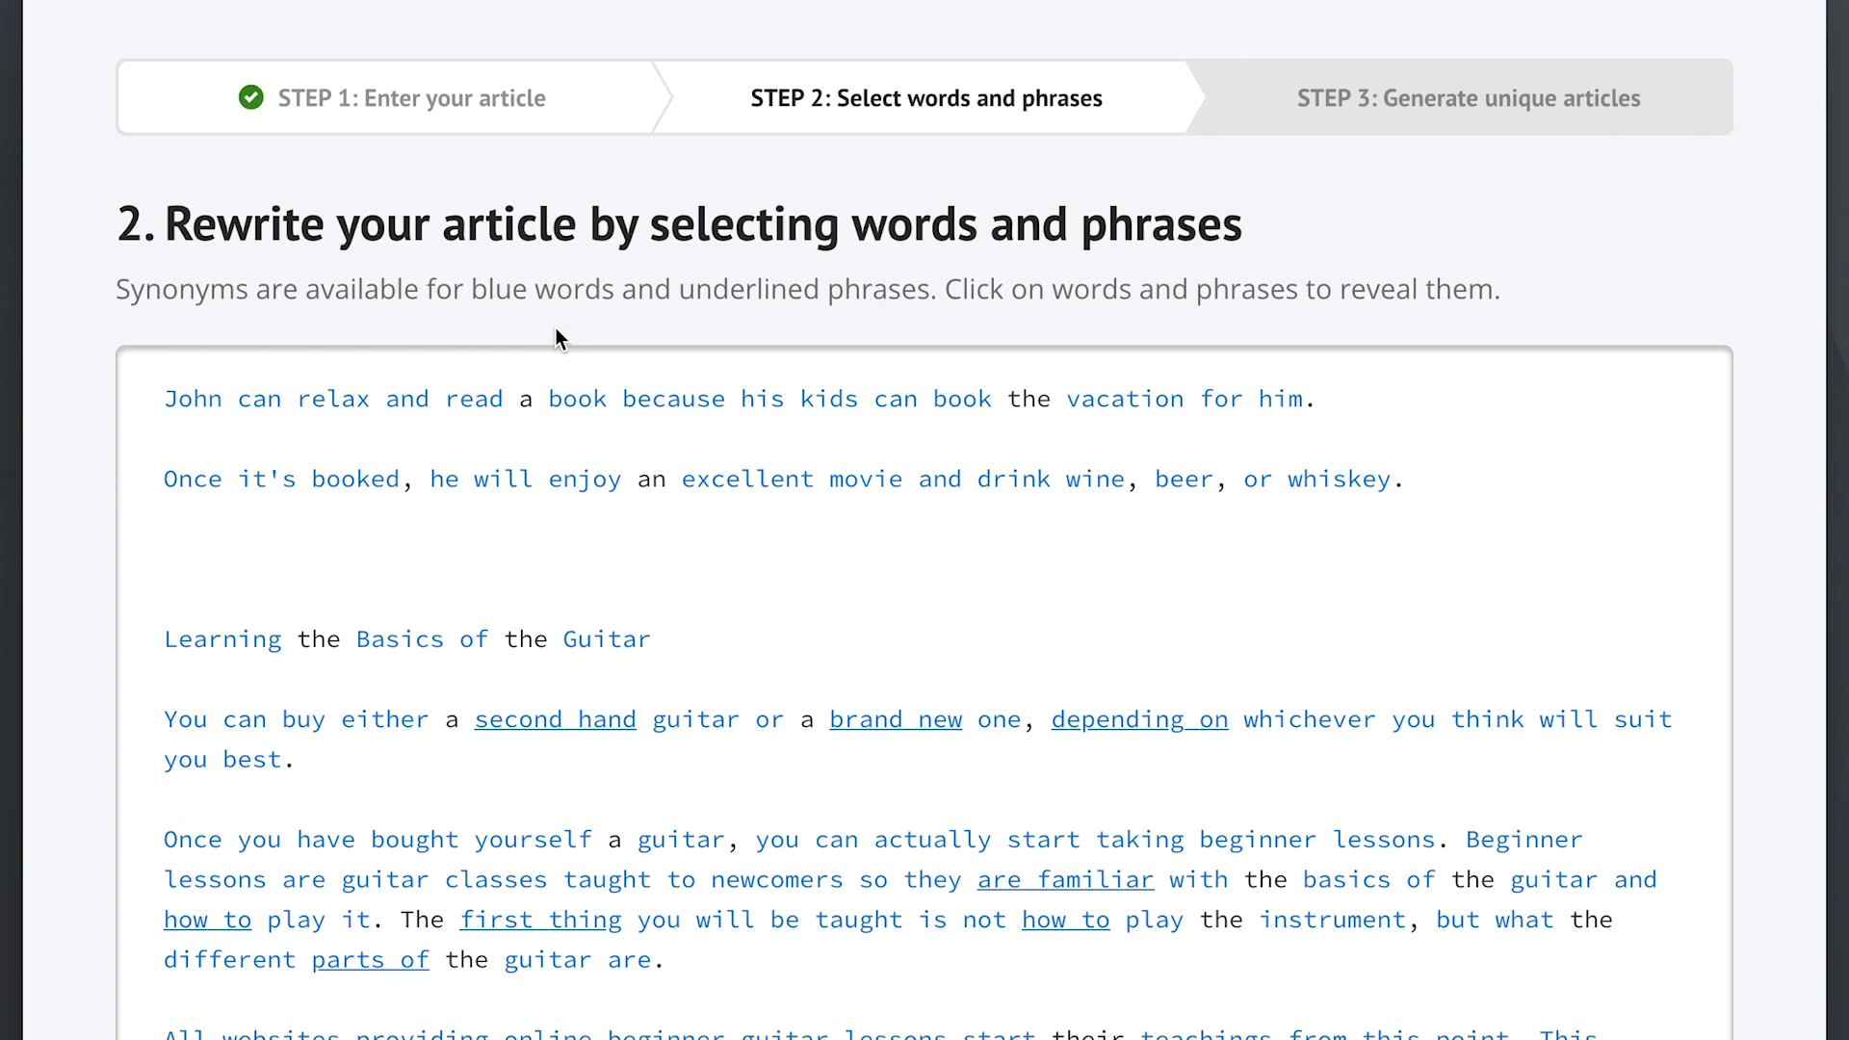
{"action": "left_click", "coordinate": [583, 408]}
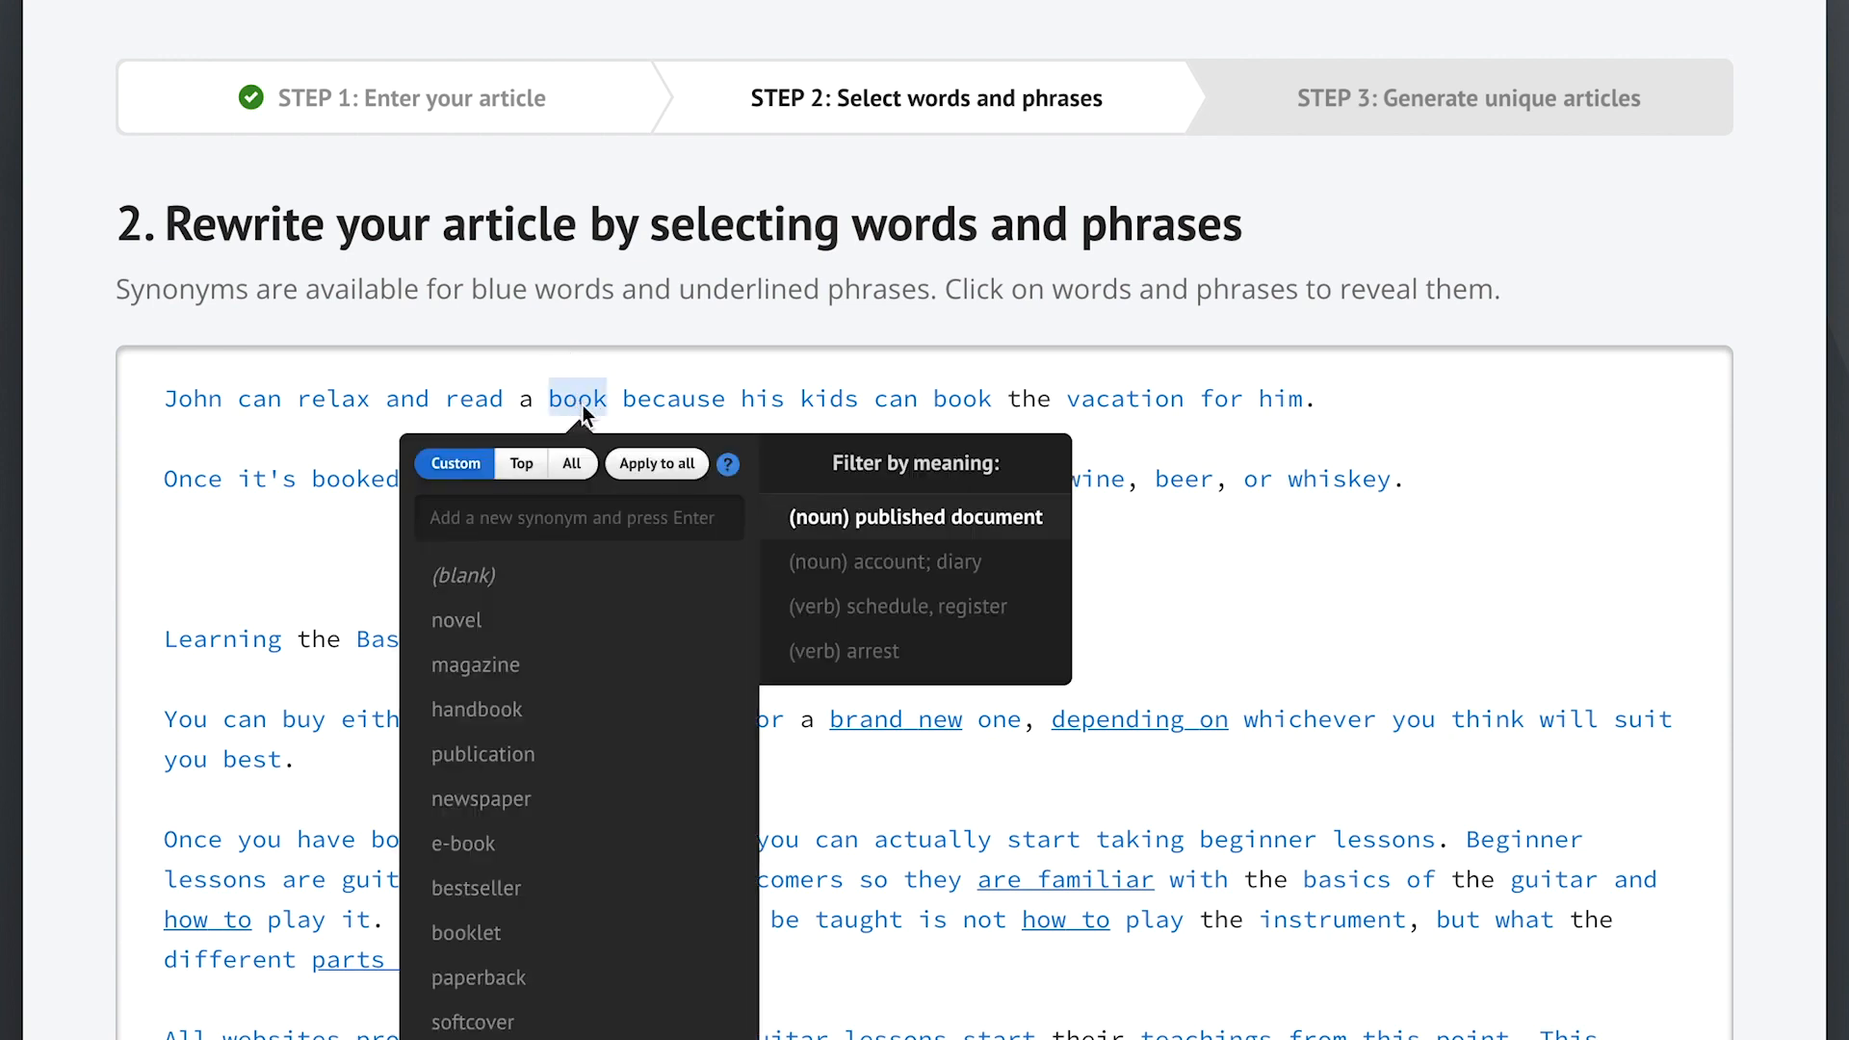
{"action": "left_click", "coordinate": [531, 624]}
{"action": "left_click", "coordinate": [336, 560]}
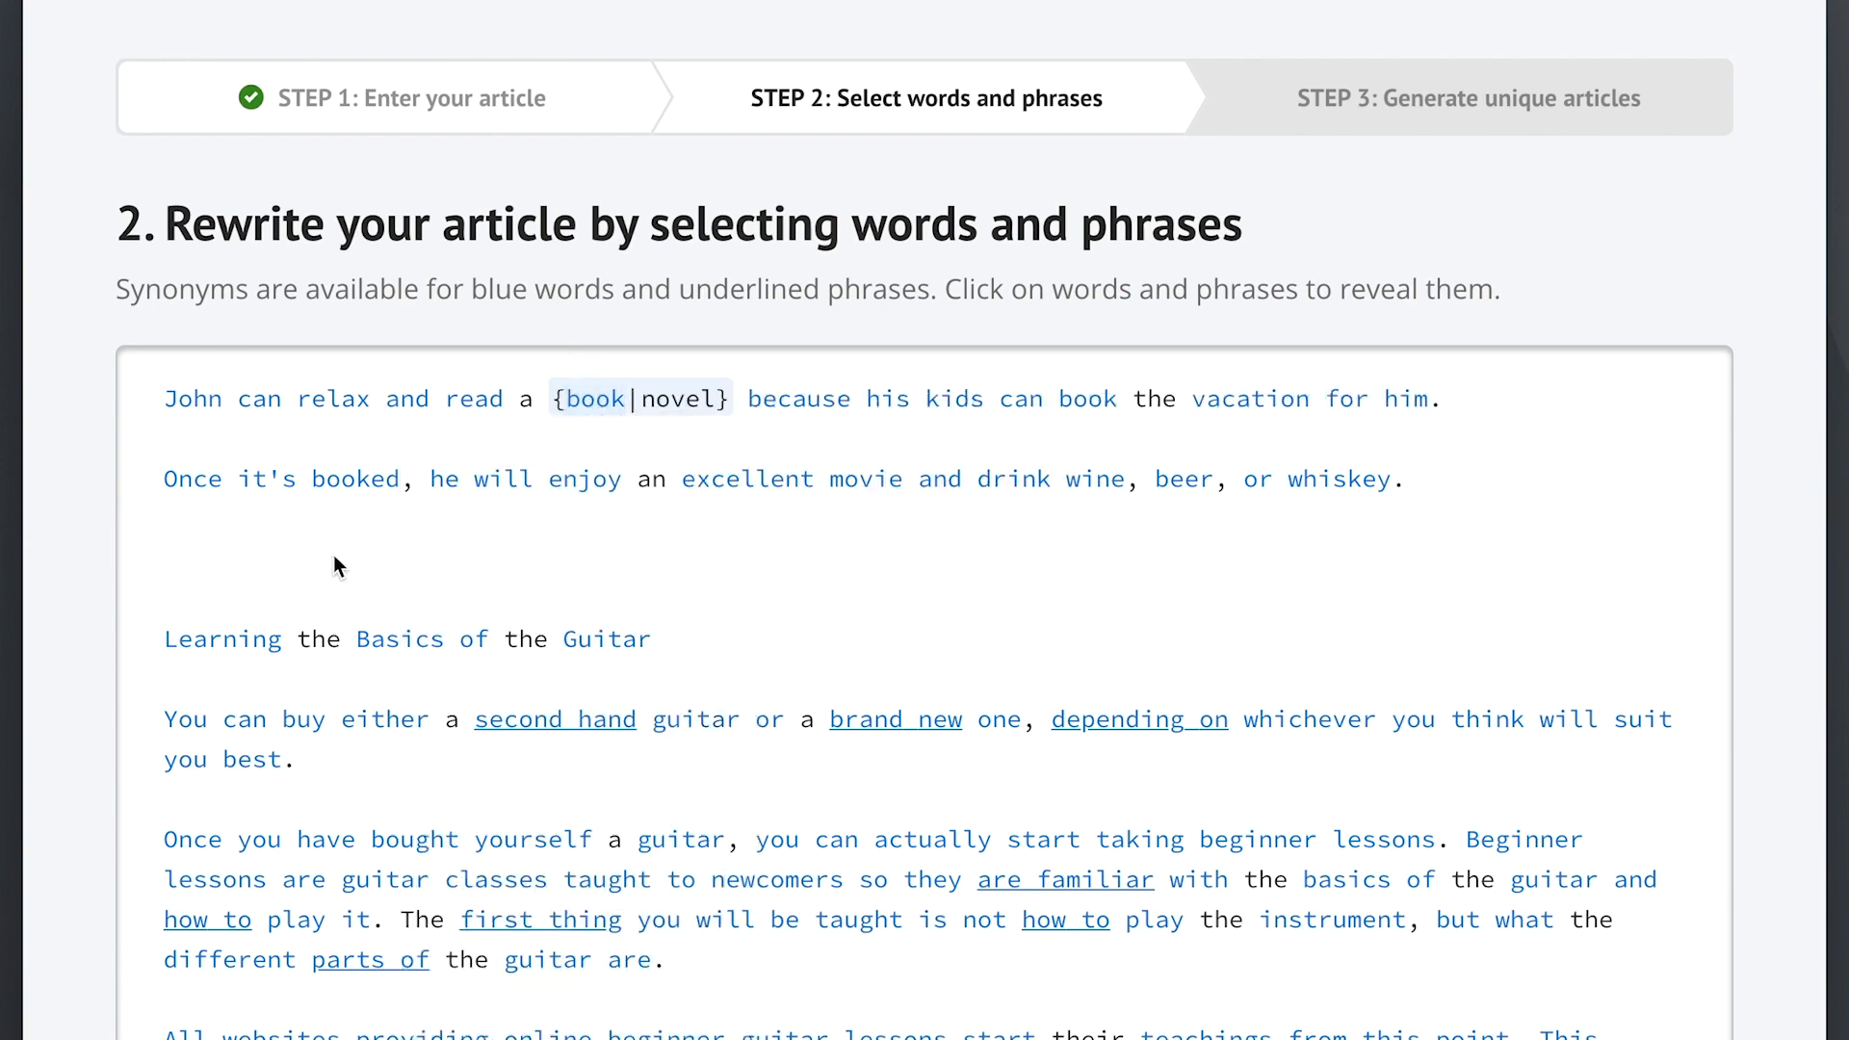
{"action": "left_click", "coordinate": [1086, 399]}
{"action": "left_click", "coordinate": [1028, 620]}
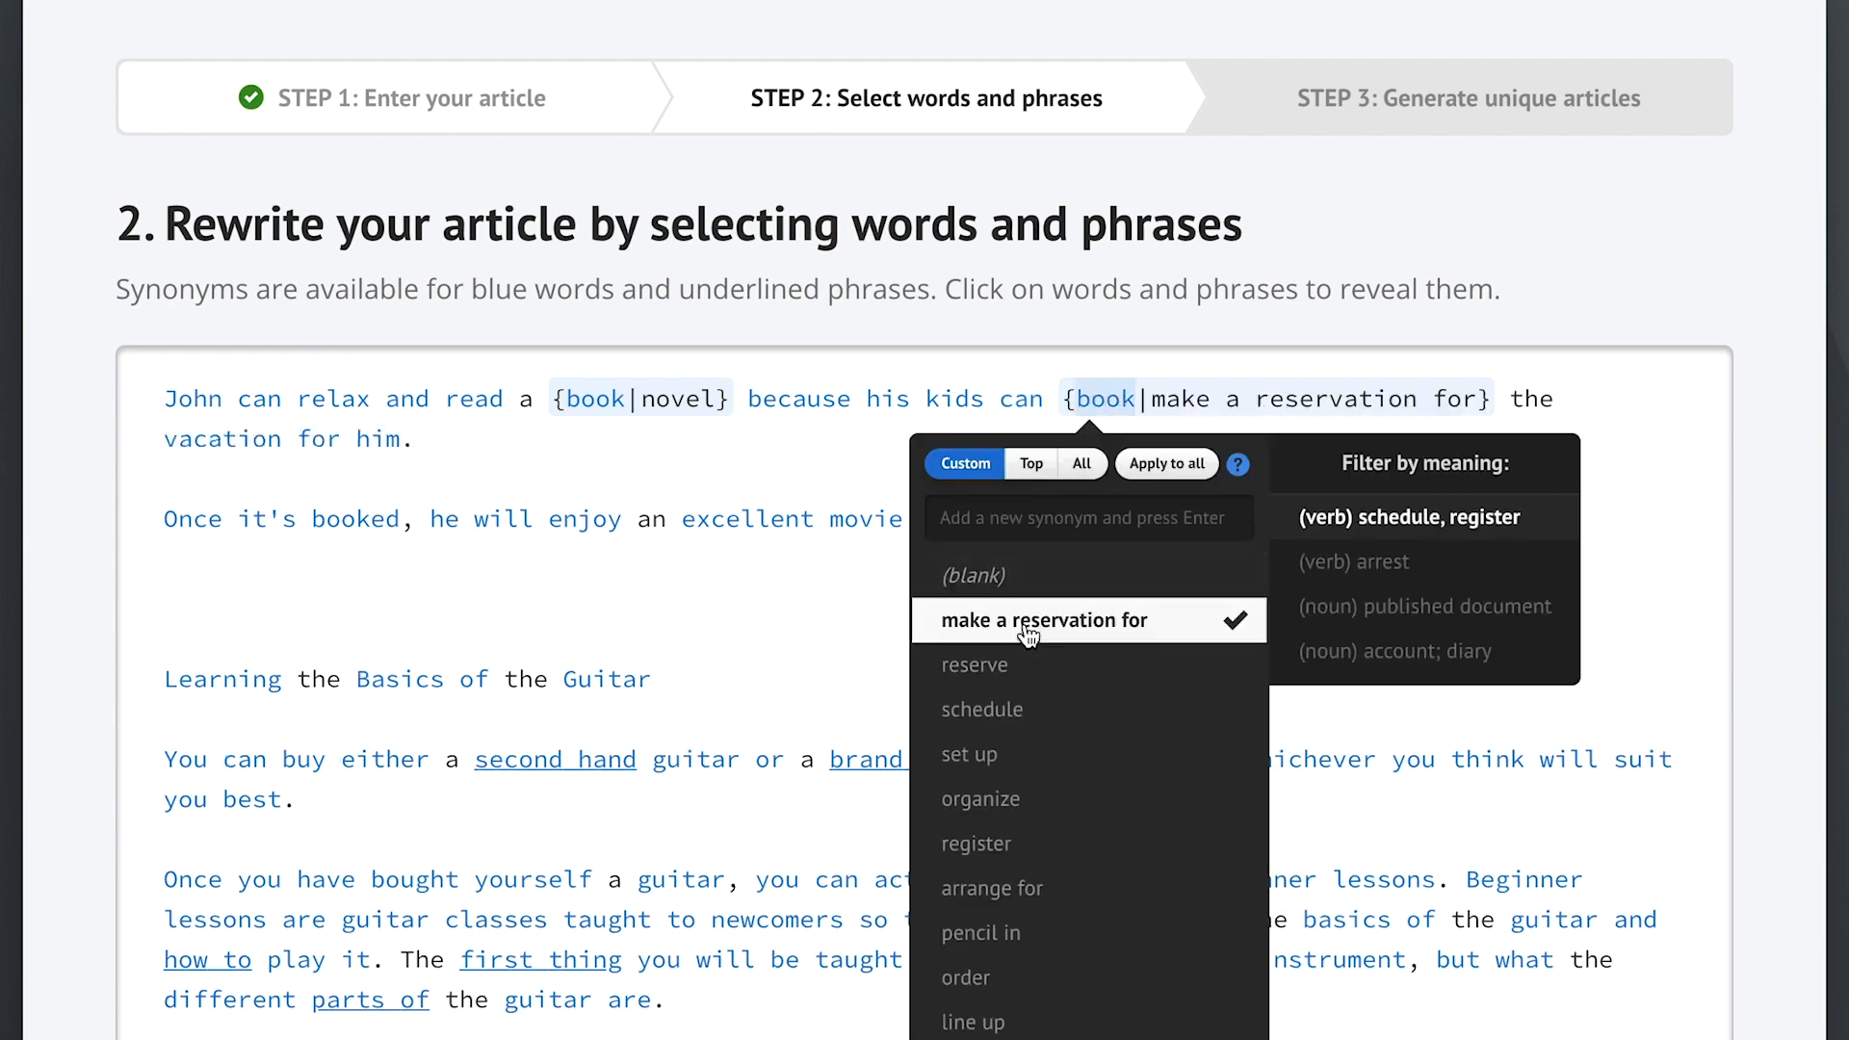
{"action": "left_click", "coordinate": [799, 570]}
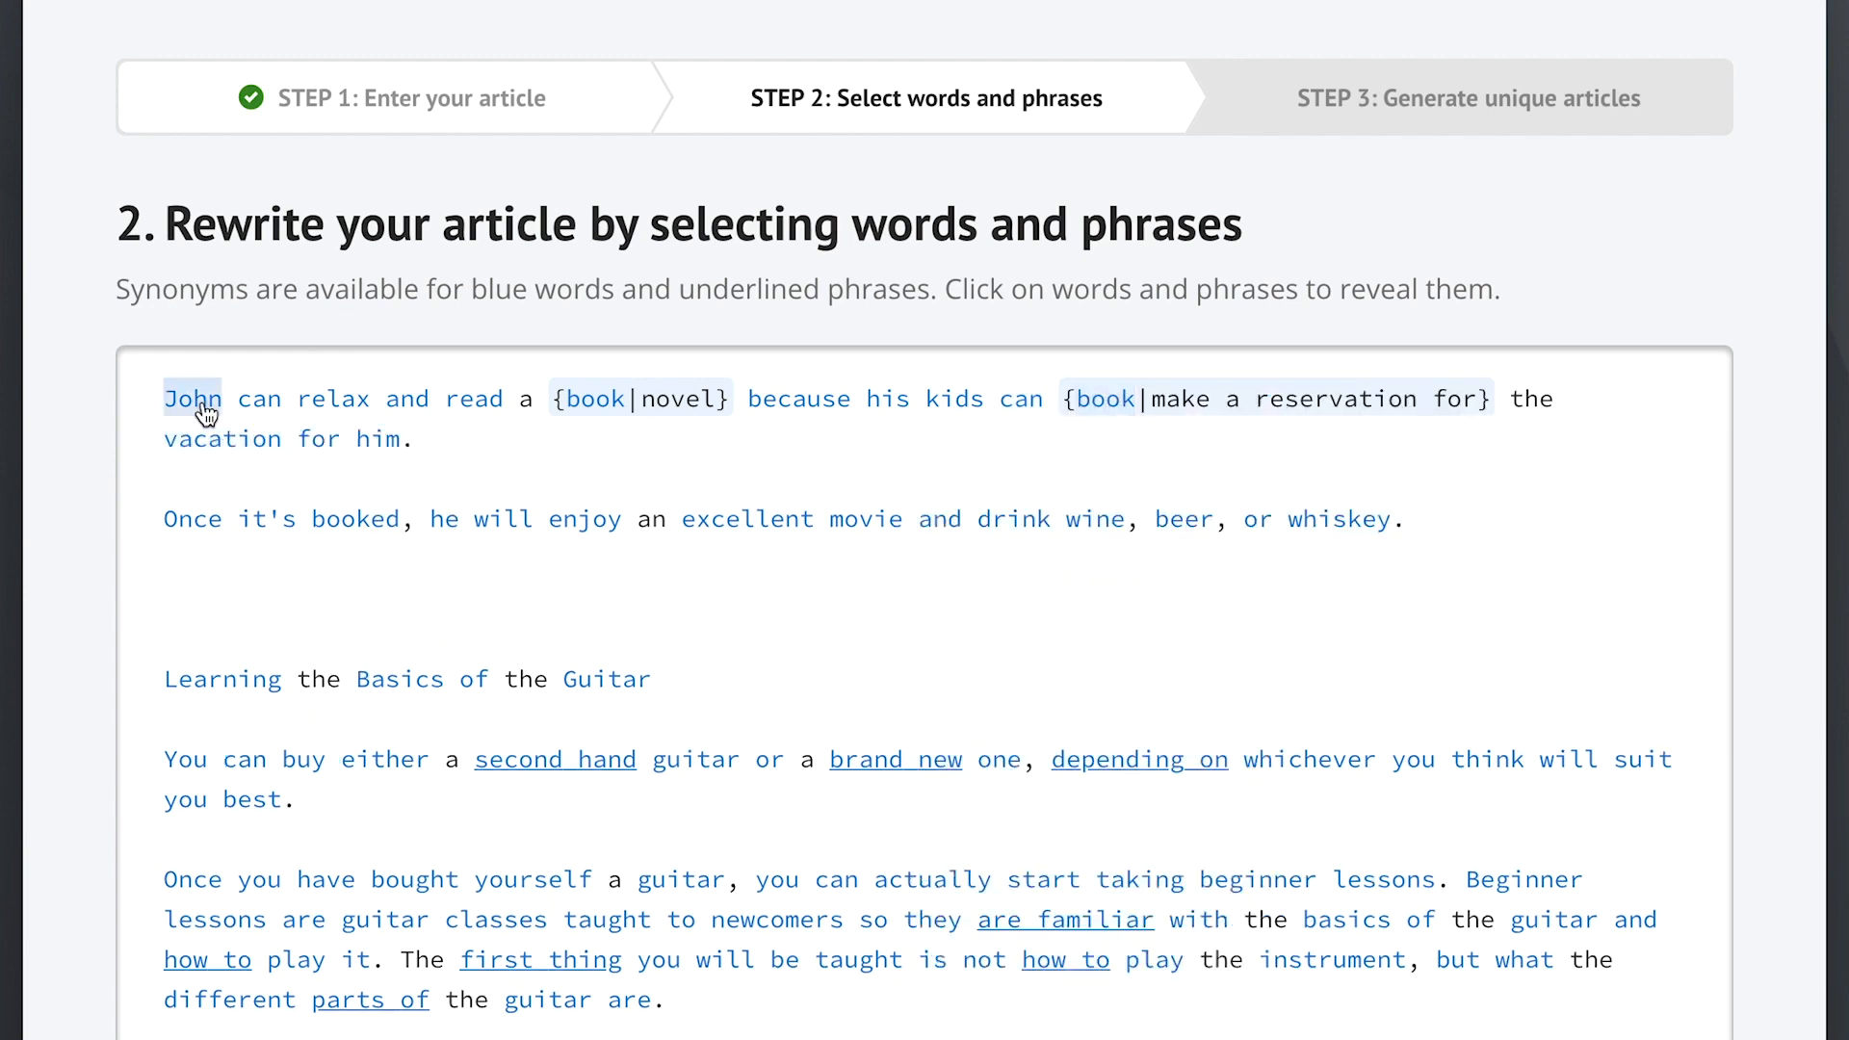
- Add 'is able to' and 'are able to' as synonyms for the two occurrences of 'can'
{"action": "left_click", "coordinate": [258, 399]}
{"action": "left_click", "coordinate": [250, 628]}
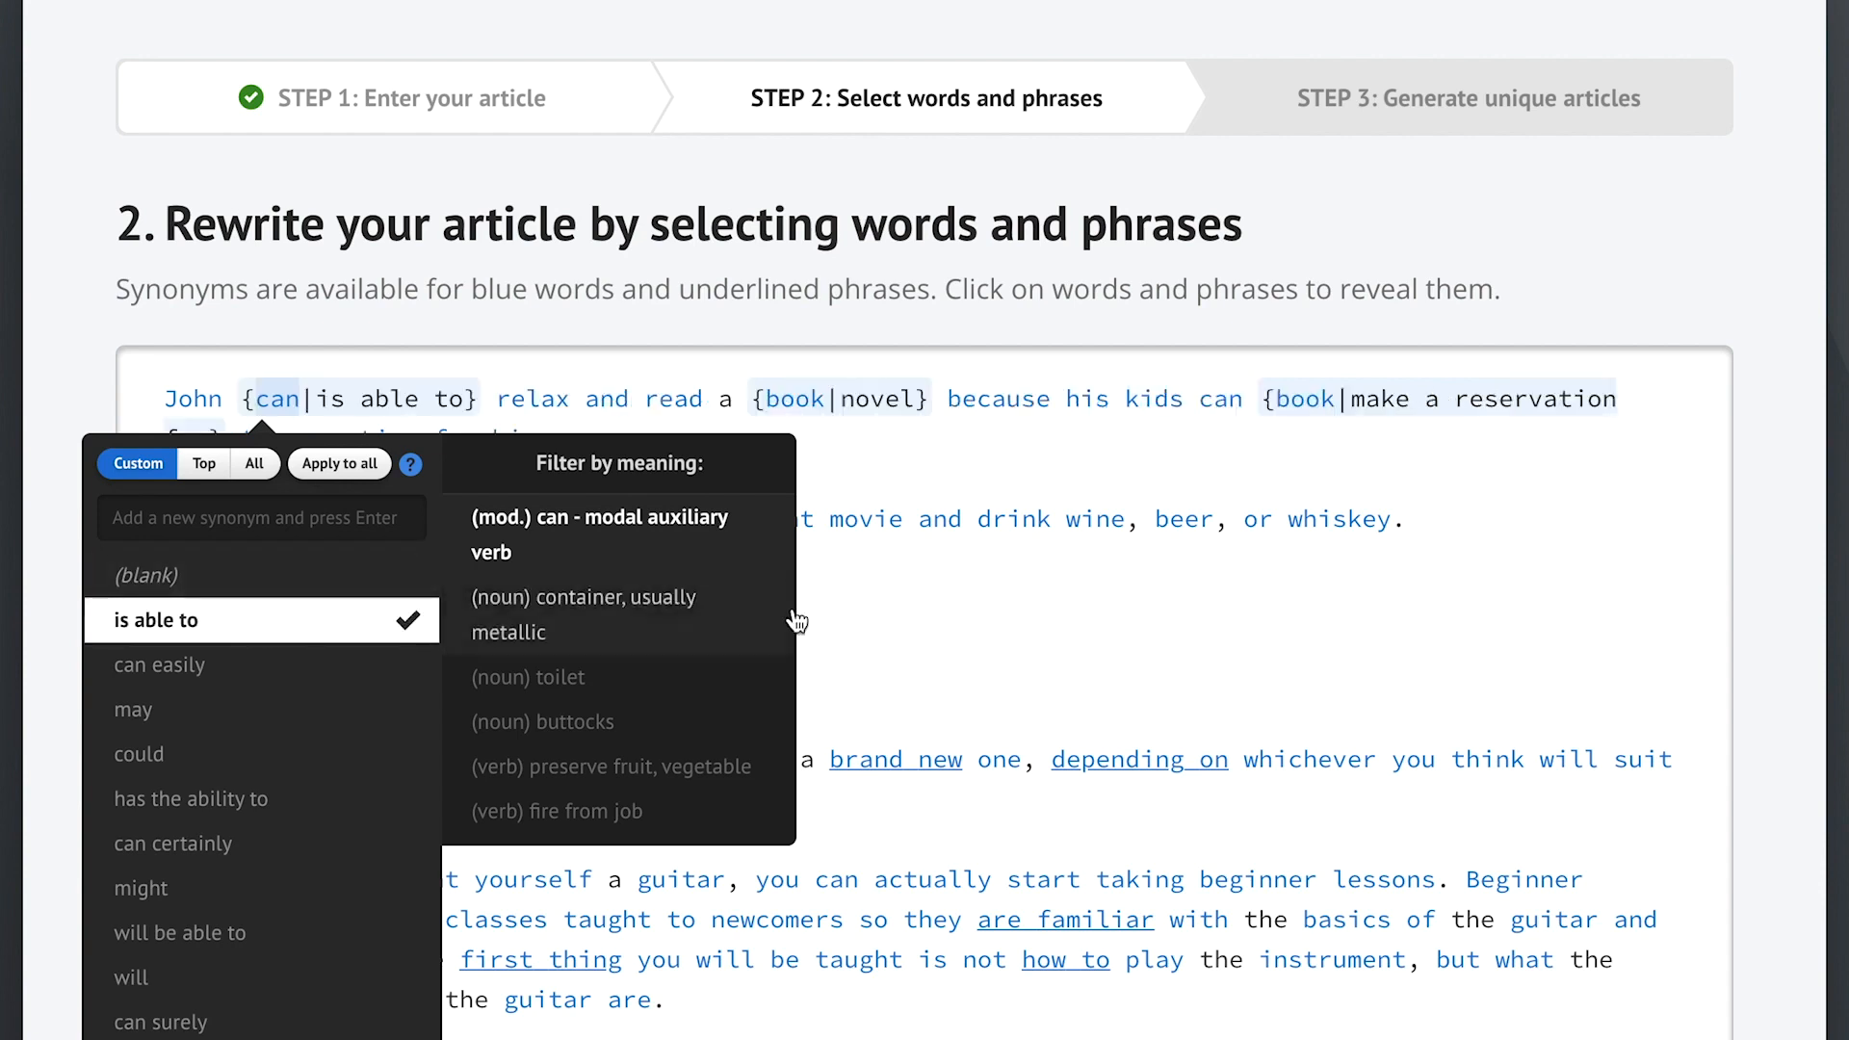
{"action": "left_click", "coordinate": [887, 618]}
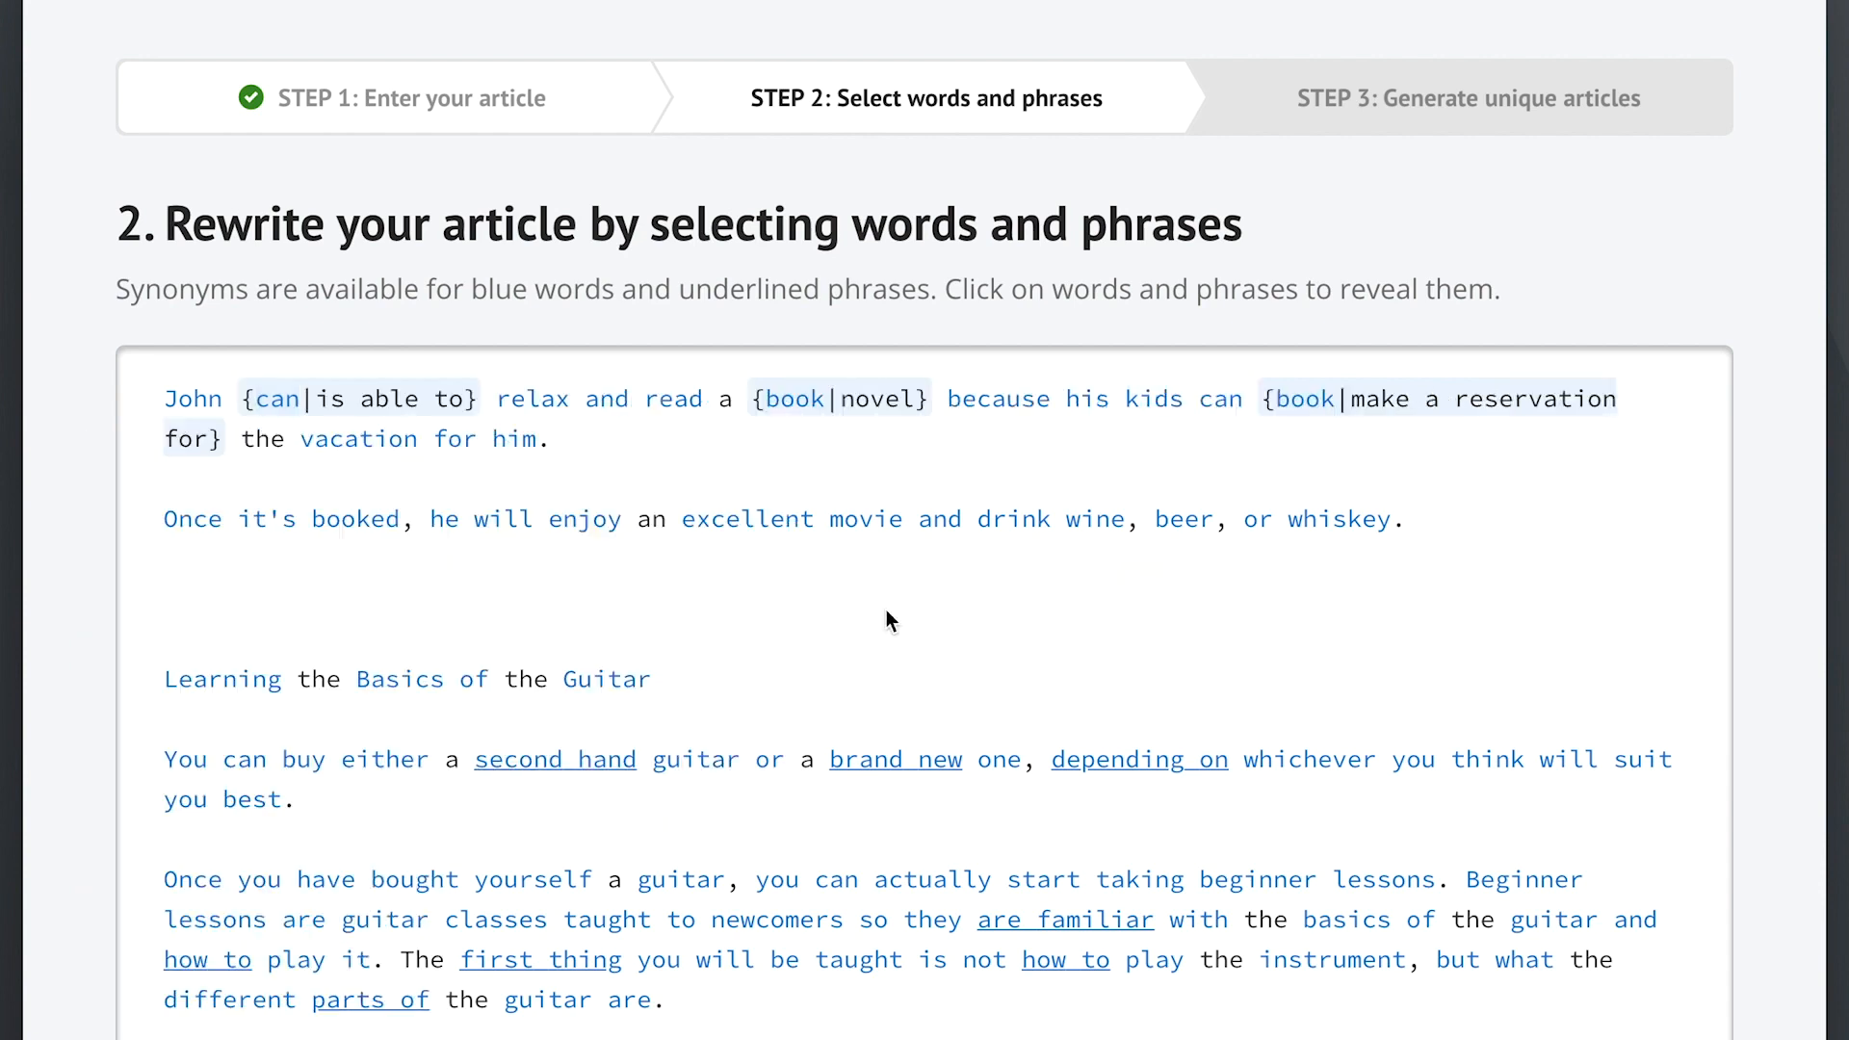
{"action": "left_click", "coordinate": [1221, 400]}
{"action": "left_click", "coordinate": [1155, 619]}
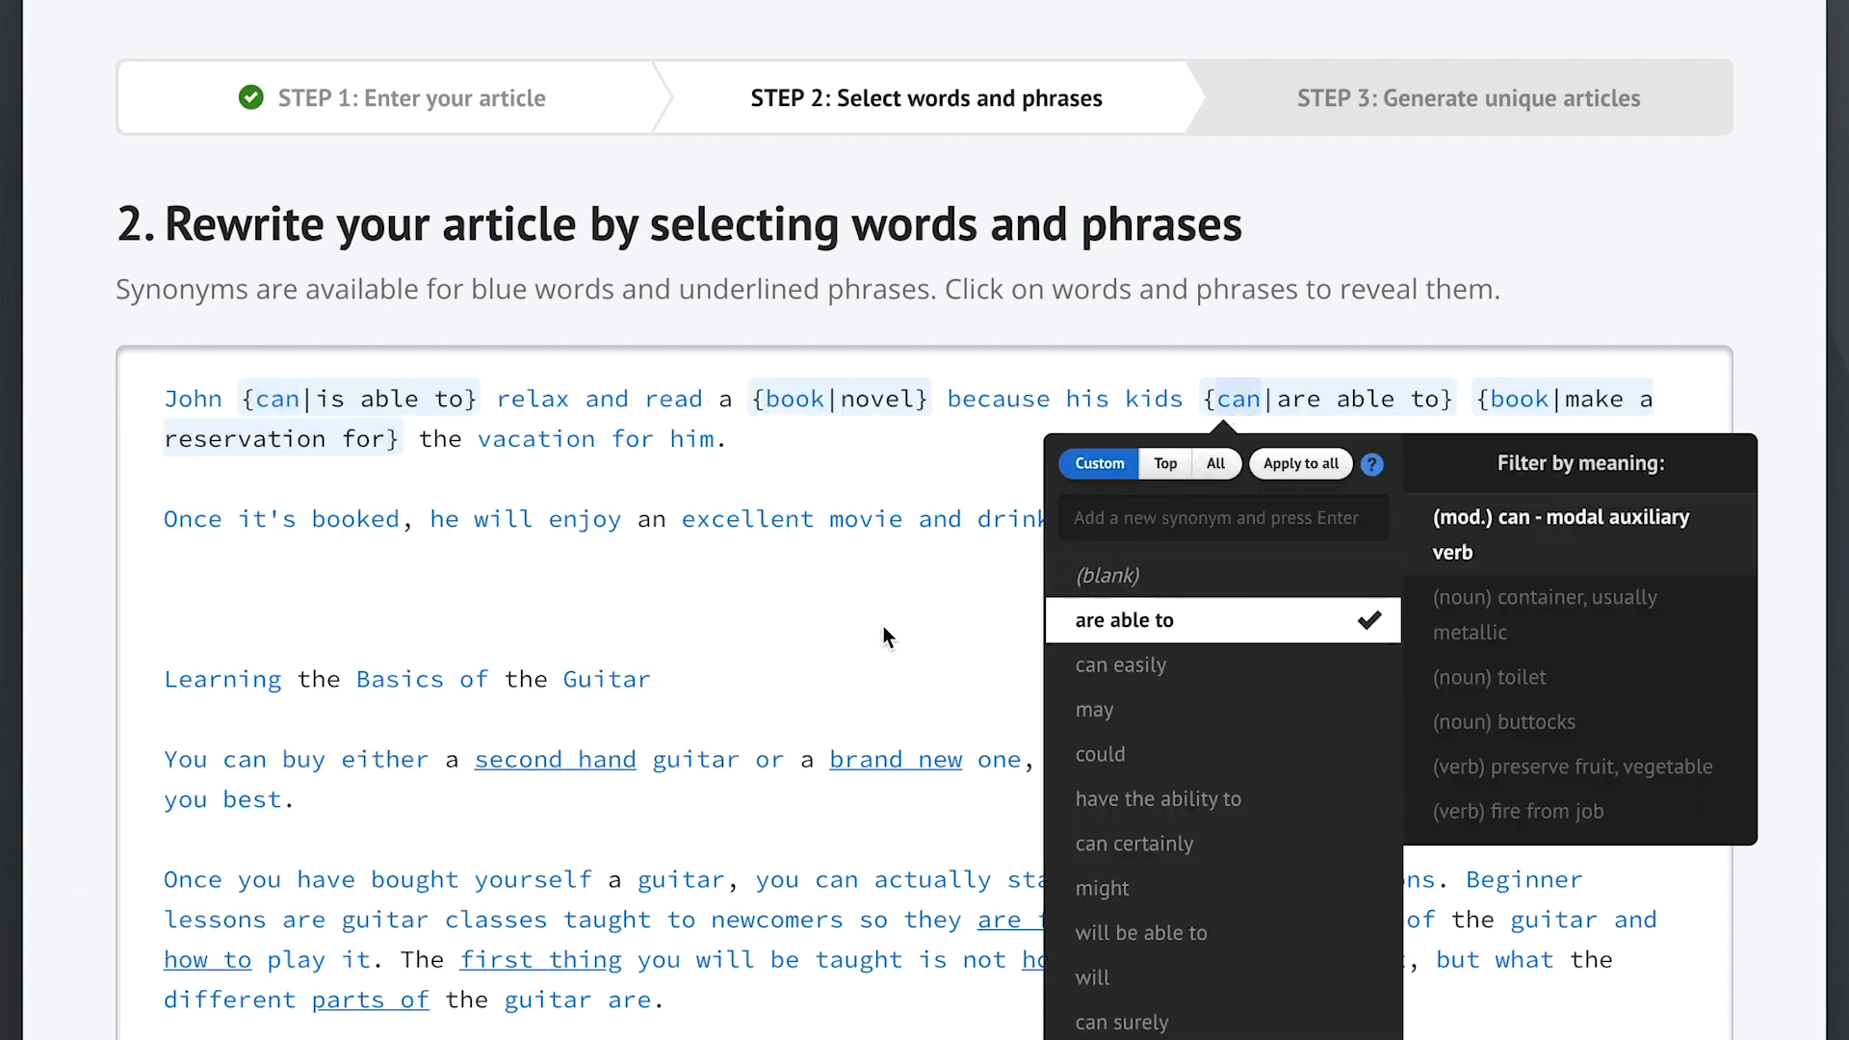
{"action": "left_click", "coordinate": [884, 628]}
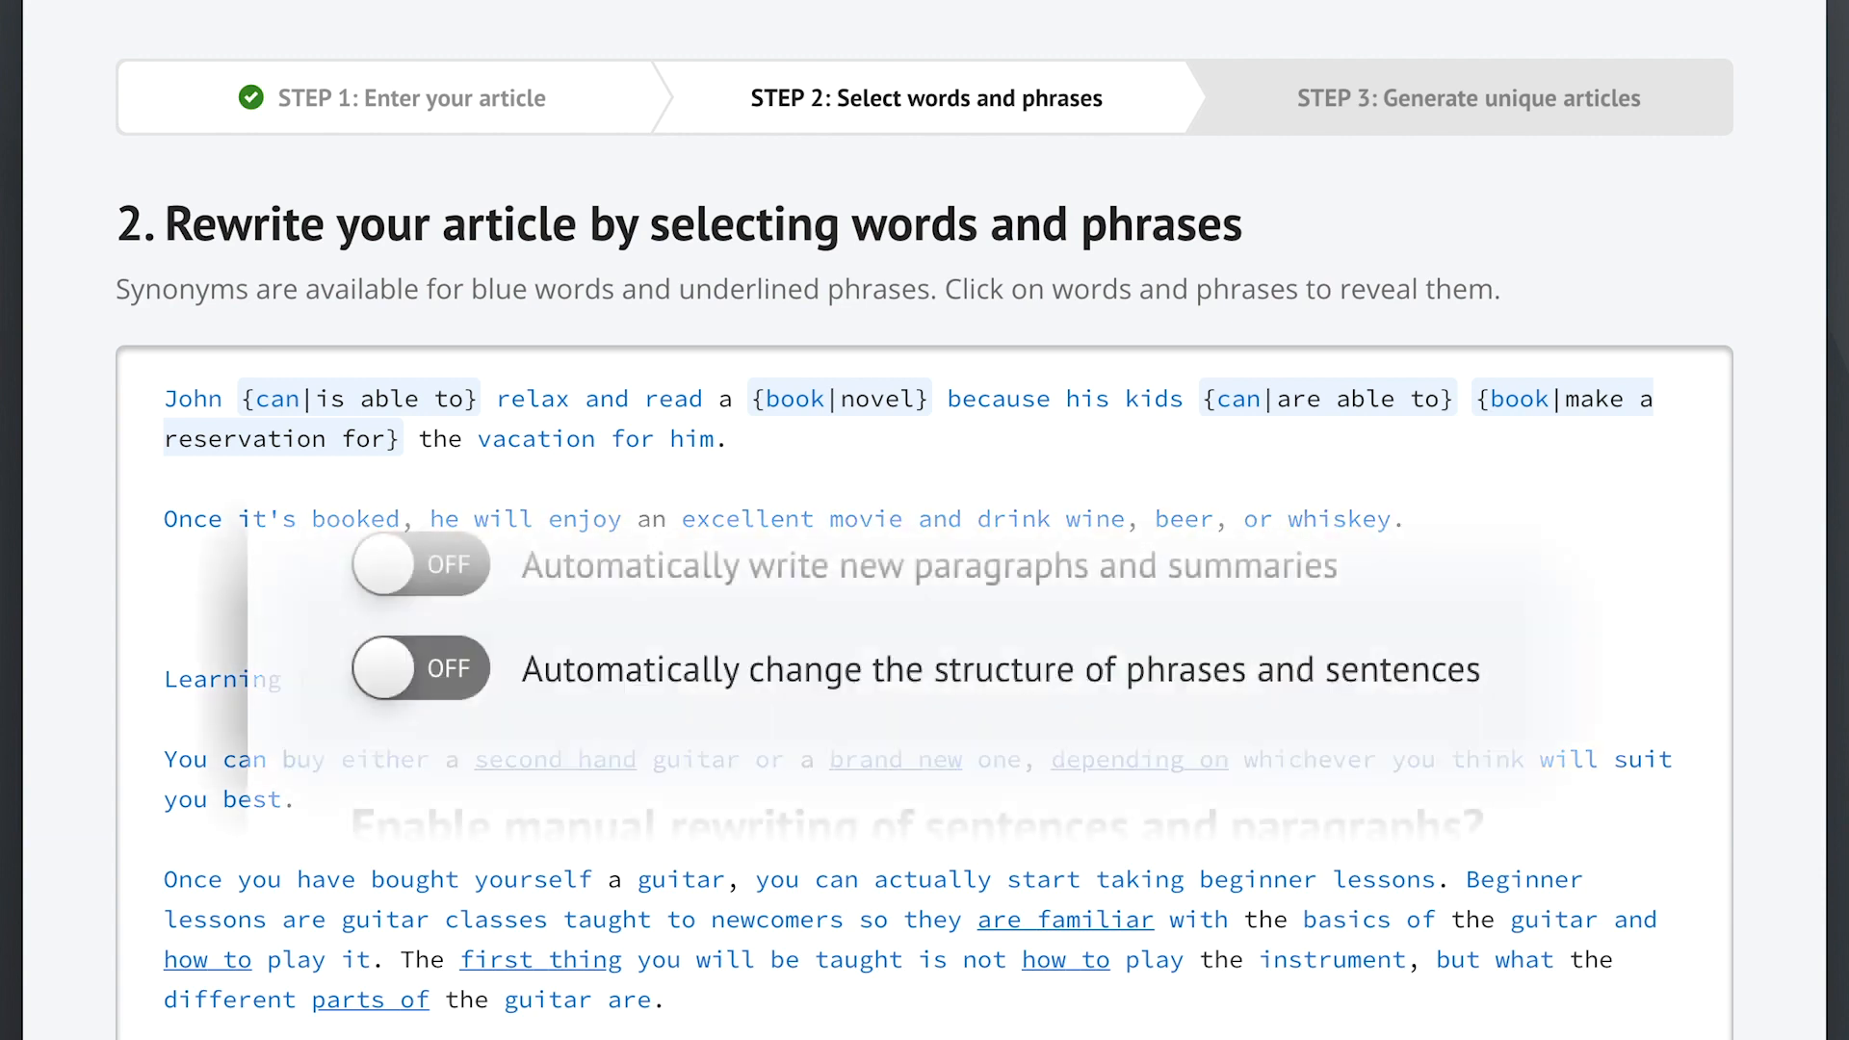
- Switch the phrase and sentence restructuring toggle to ON
{"action": "left_click", "coordinate": [747, 685]}
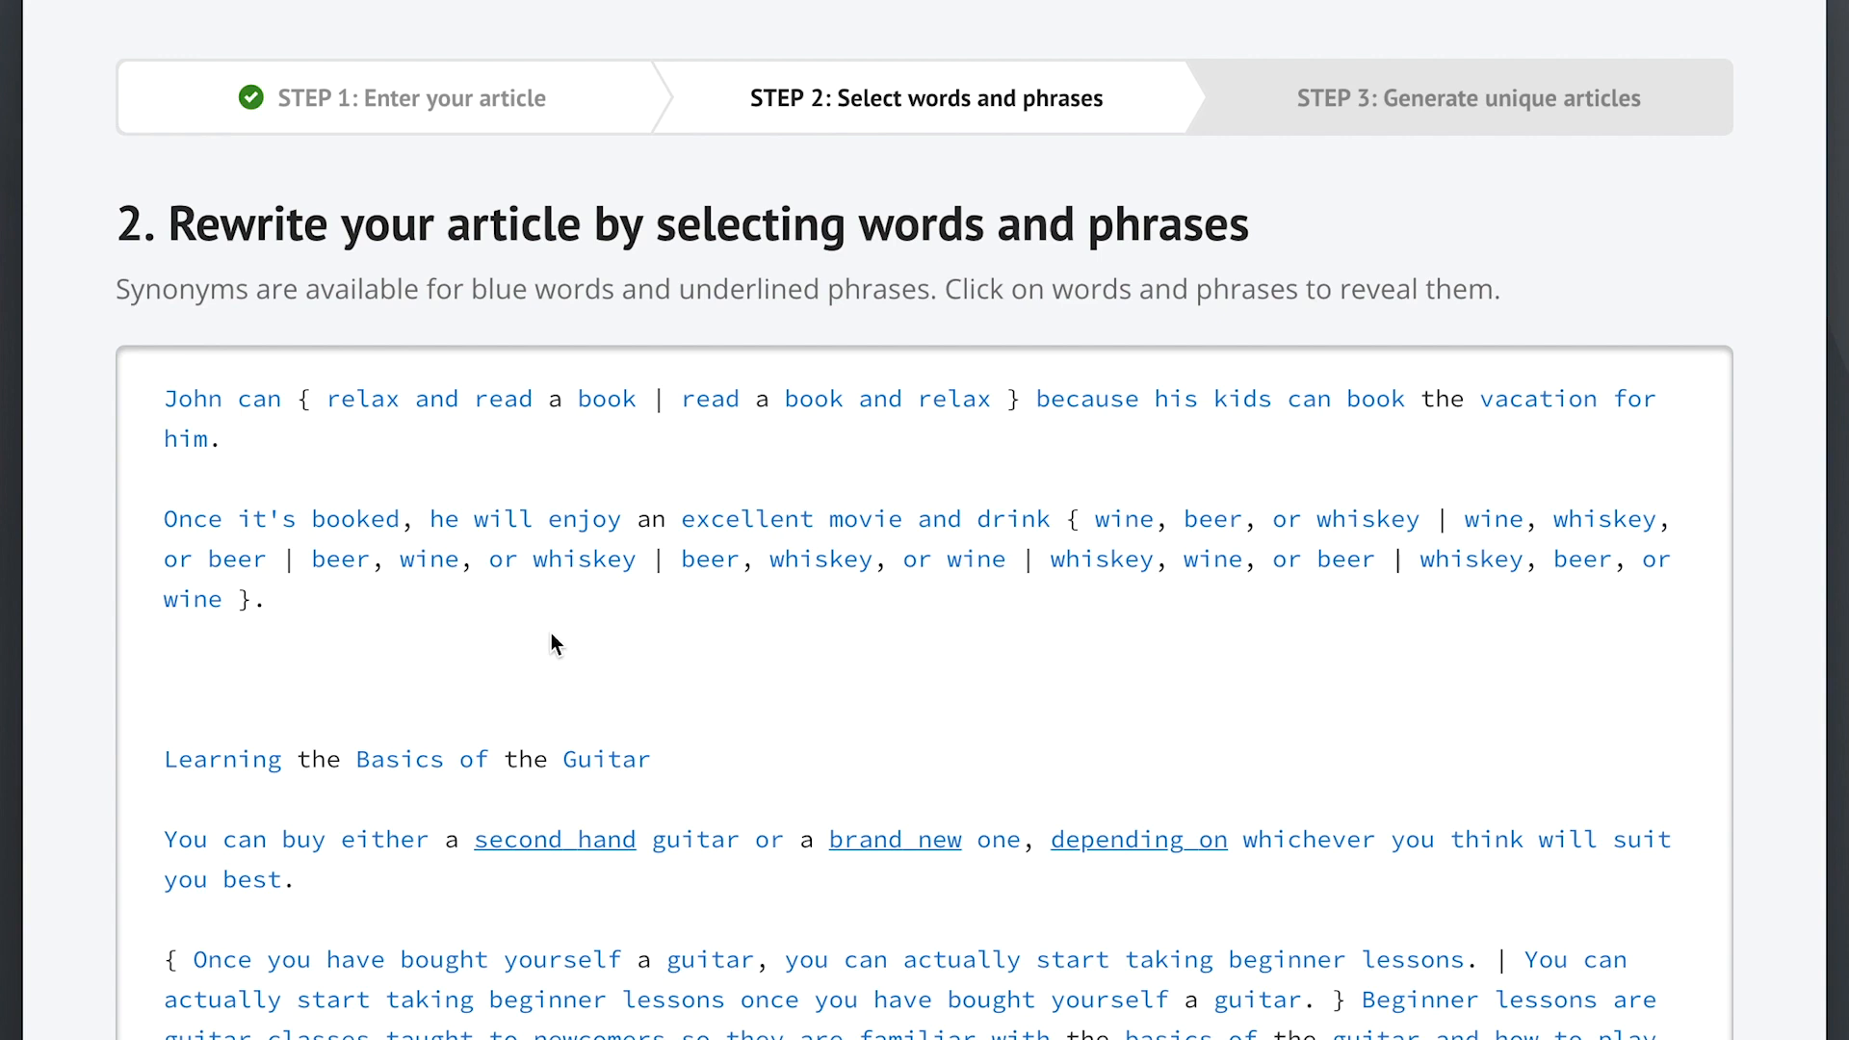
- Keep the top wine synonyms, add 'sparkling wine', and apply them to all occurrences of wine
{"action": "left_click", "coordinate": [1124, 520]}
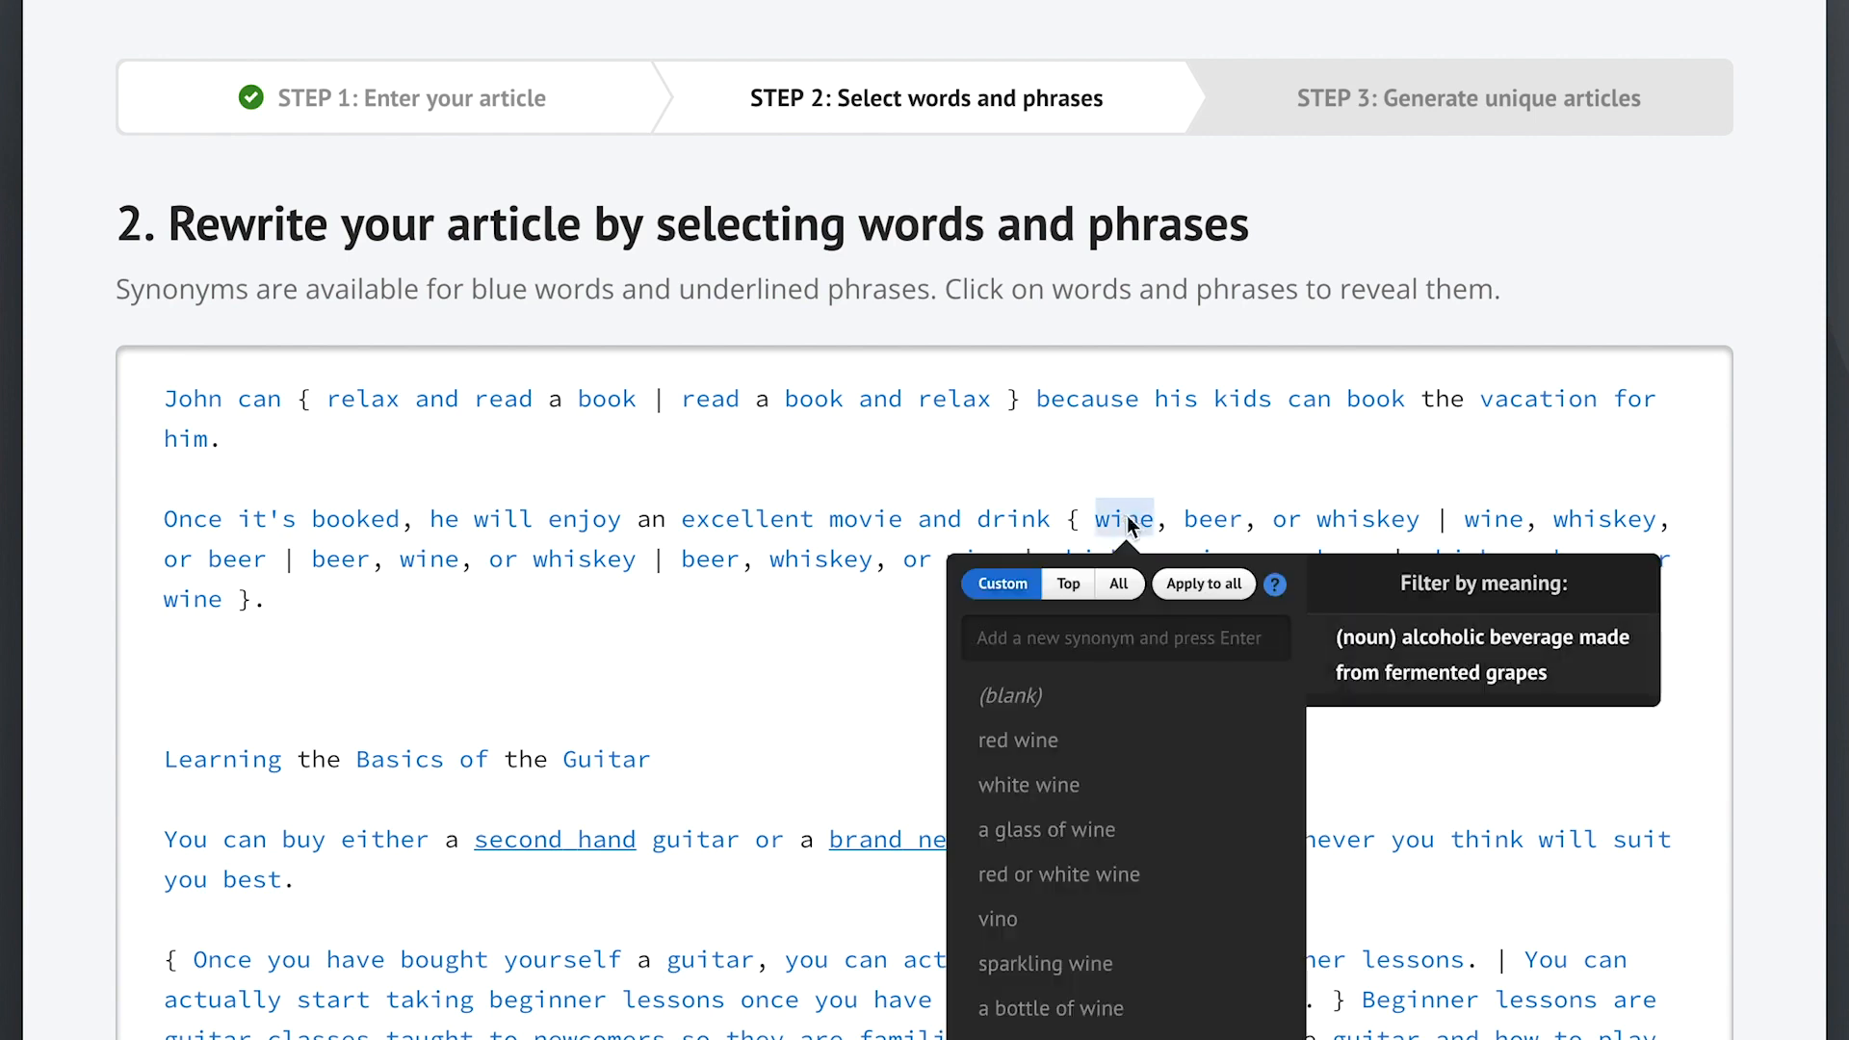
{"action": "left_click", "coordinate": [1119, 584]}
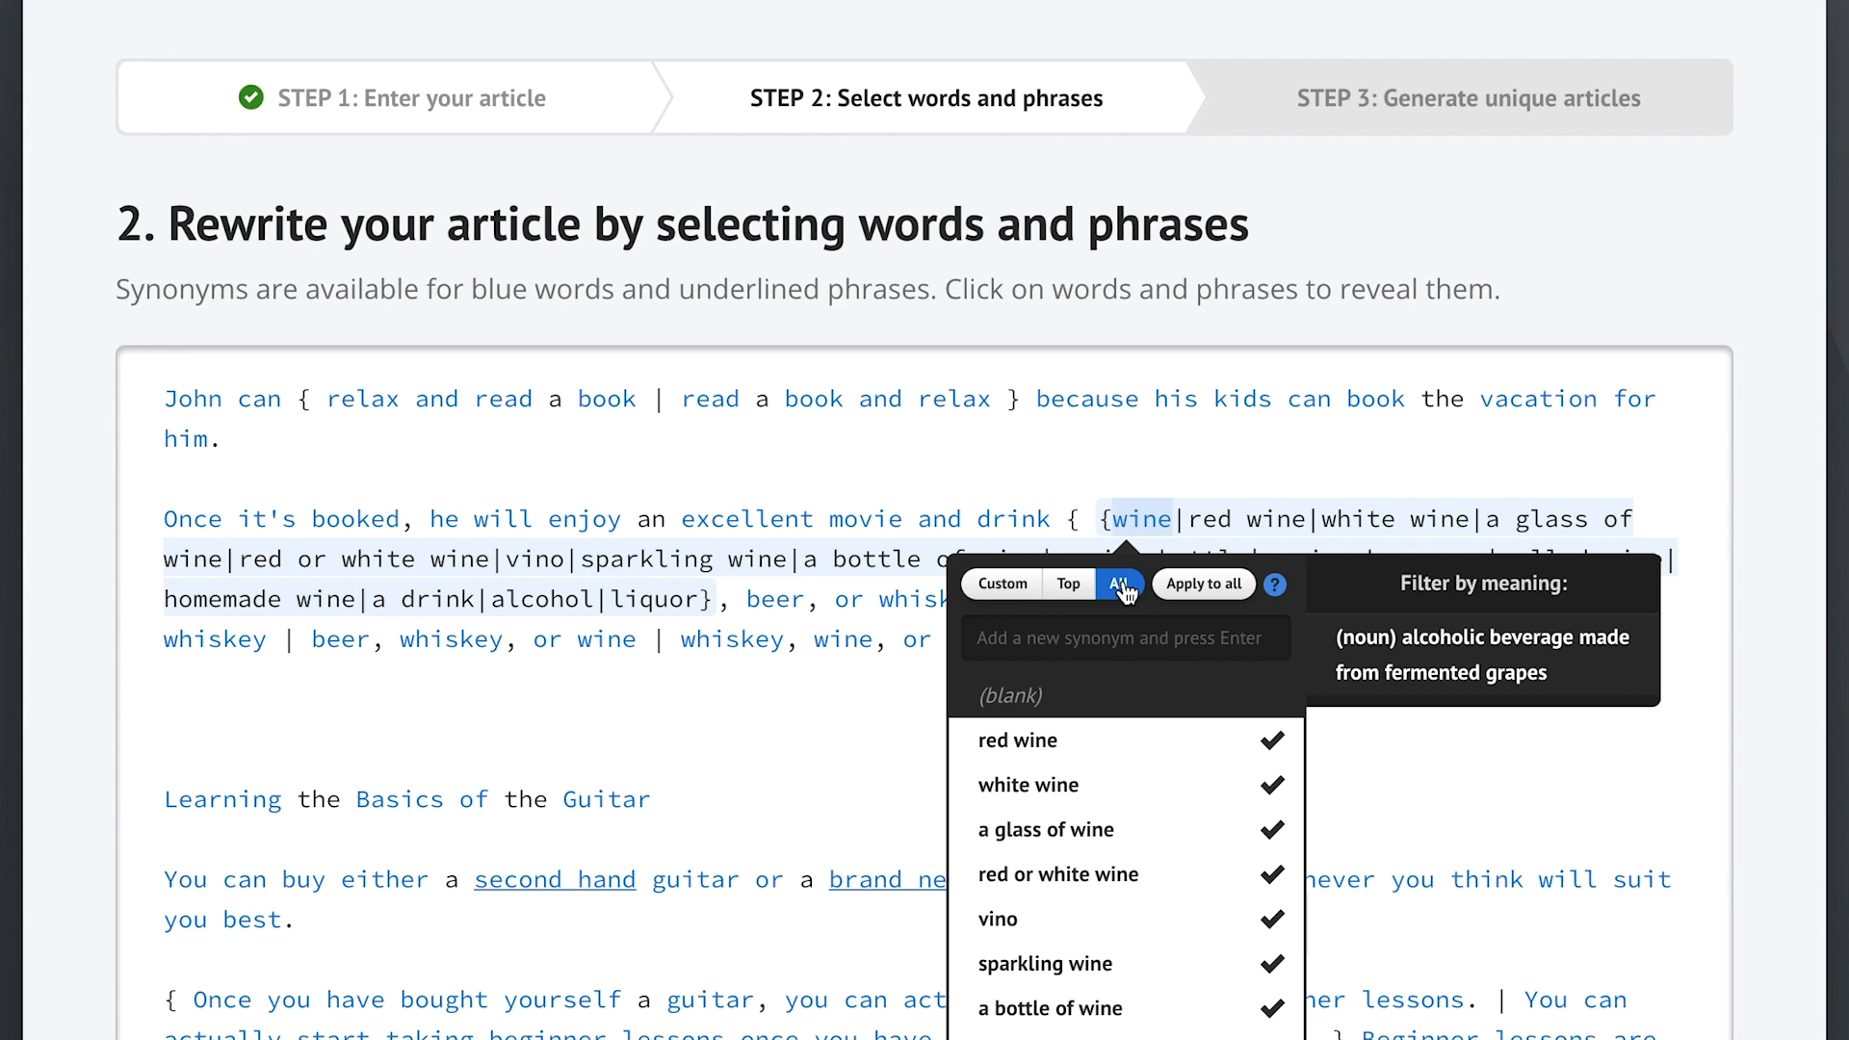
{"action": "left_click", "coordinate": [1069, 585]}
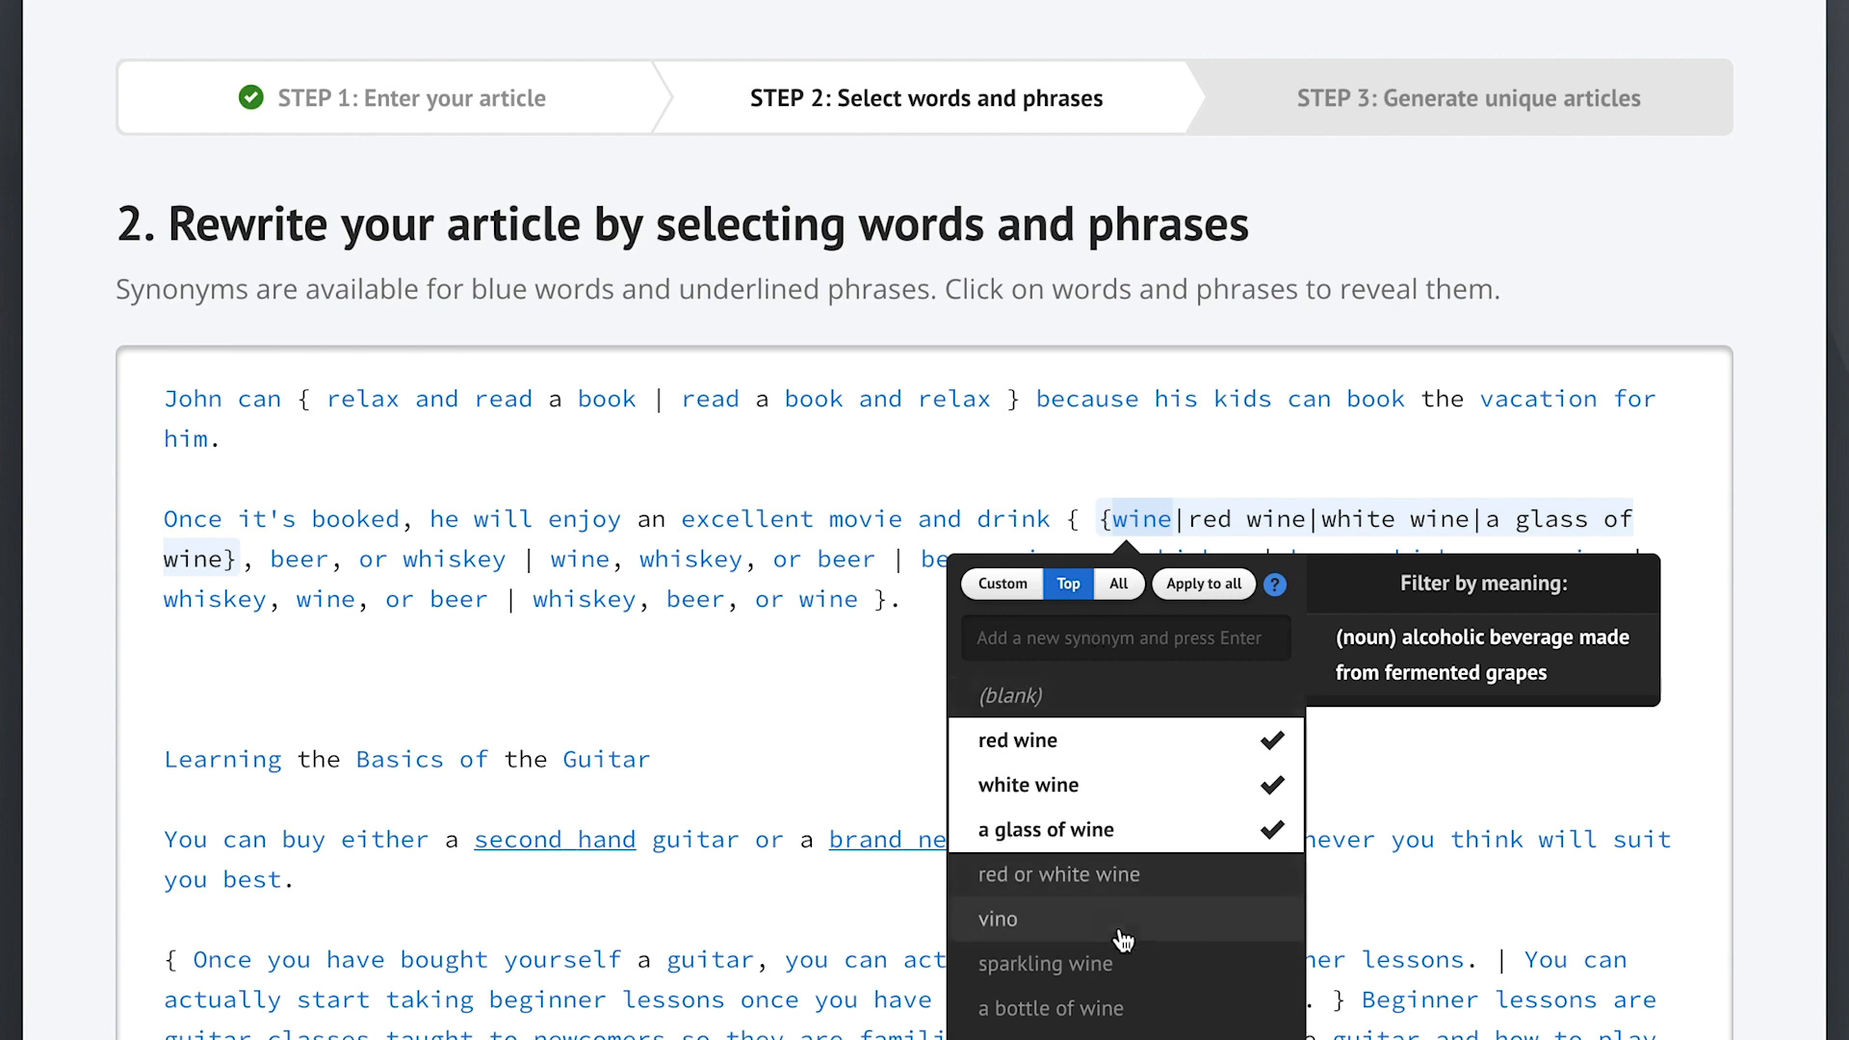
{"action": "left_click", "coordinate": [1108, 971]}
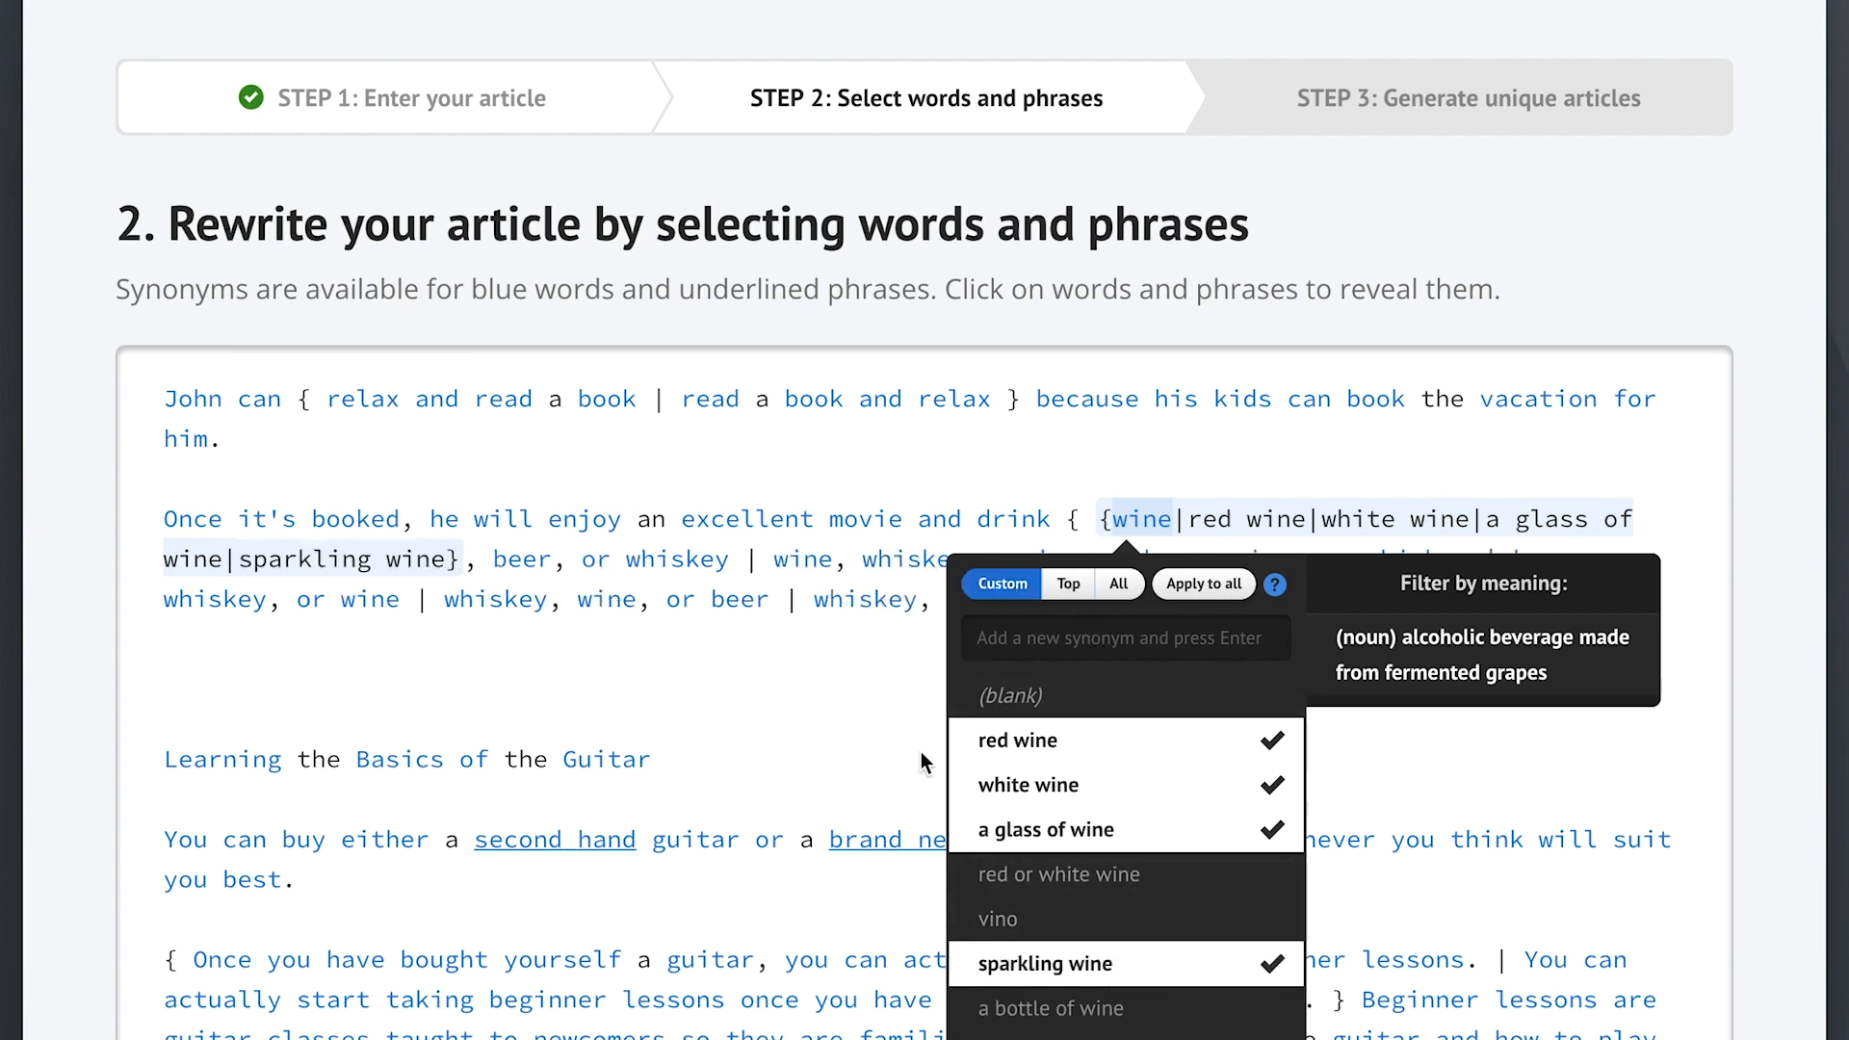
{"action": "left_click", "coordinate": [1199, 585]}
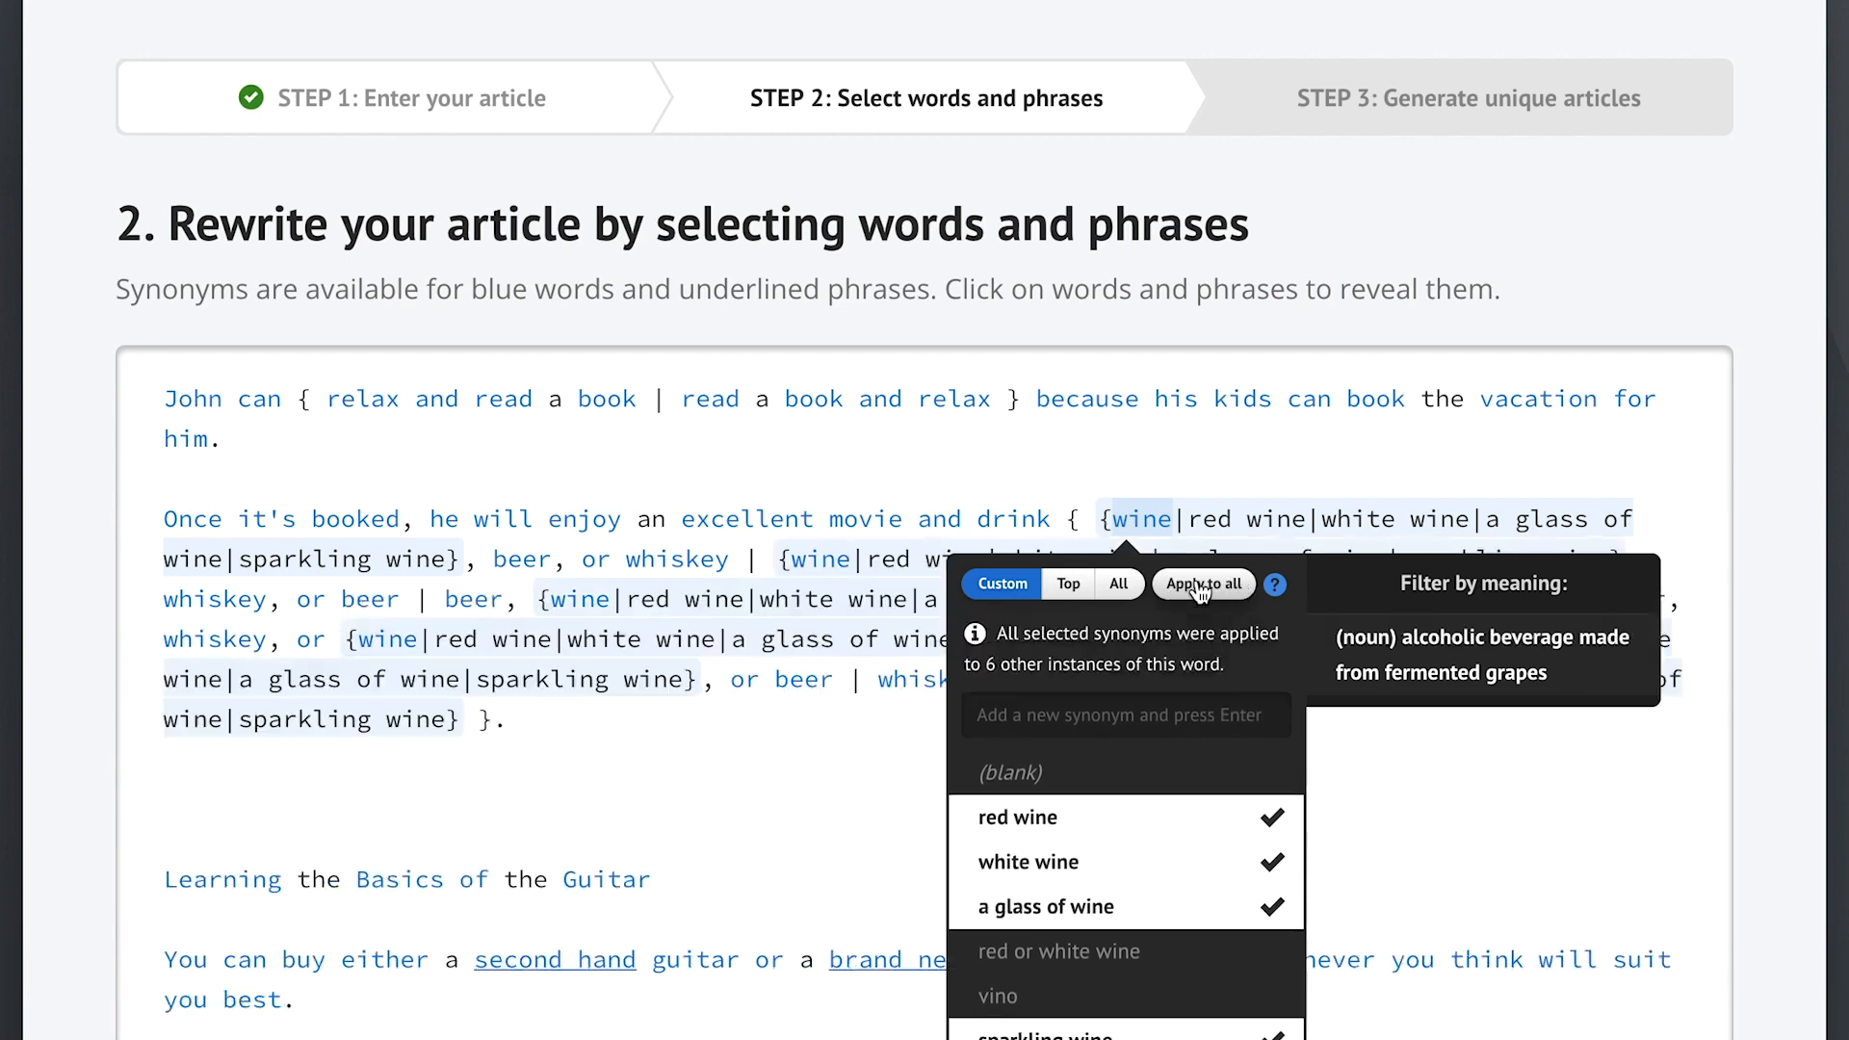
{"action": "left_click", "coordinate": [809, 771]}
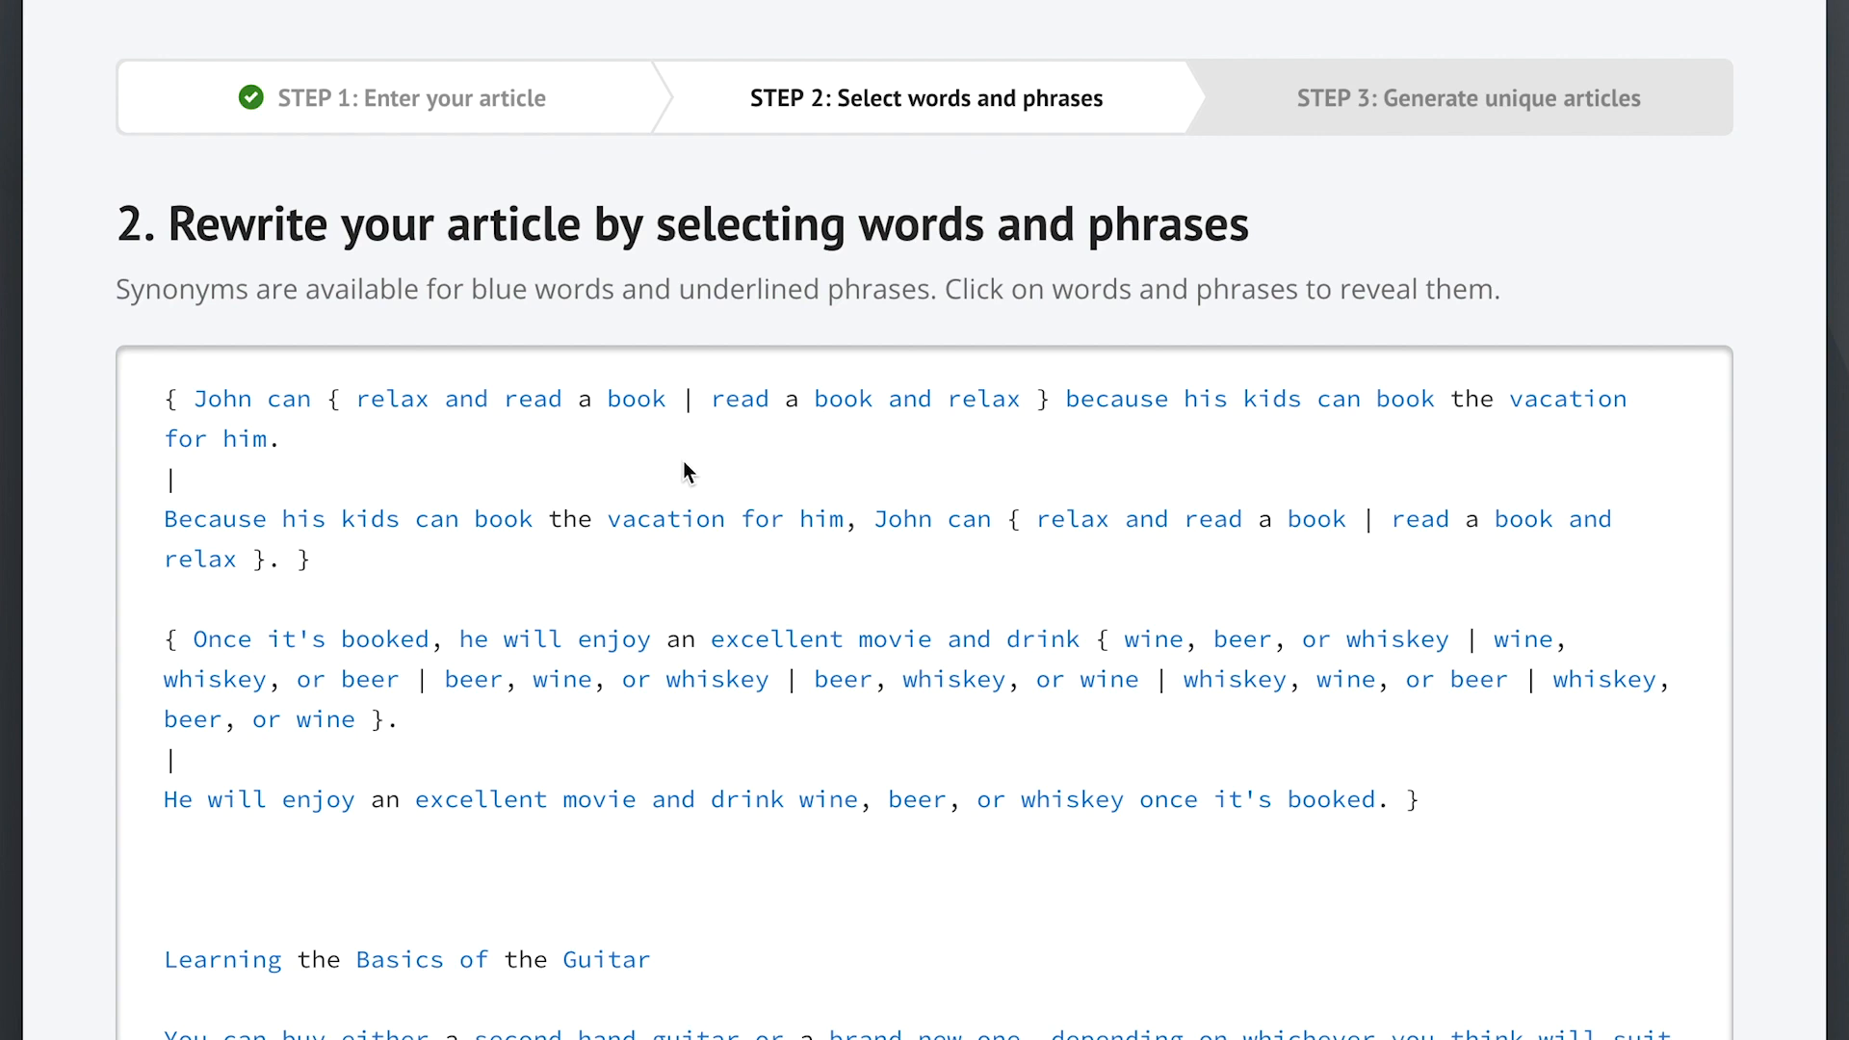
- Scroll to the bottom of the editor and open the Settings
{"action": "scroll", "coordinate": [1672, 862], "scroll_direction": "down", "scroll_amount": 15}
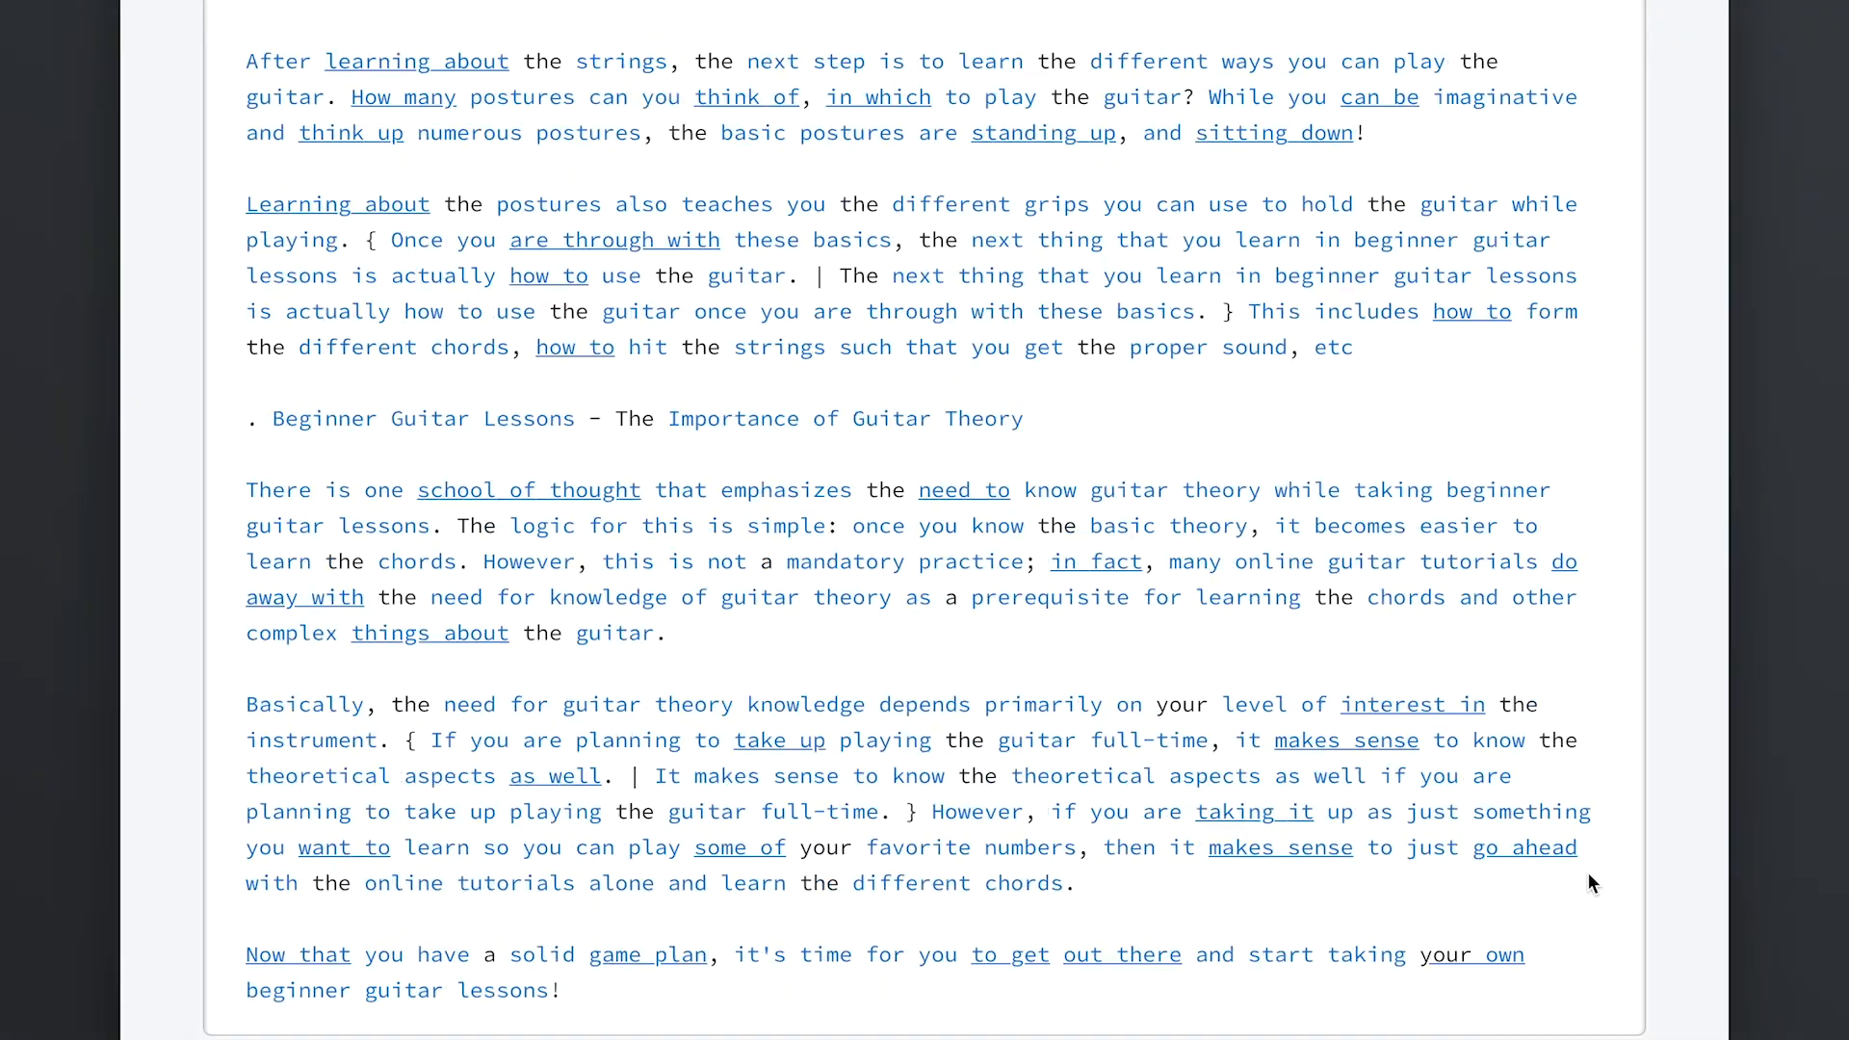
{"action": "scroll", "coordinate": [1588, 876], "scroll_direction": "down", "scroll_amount": 3}
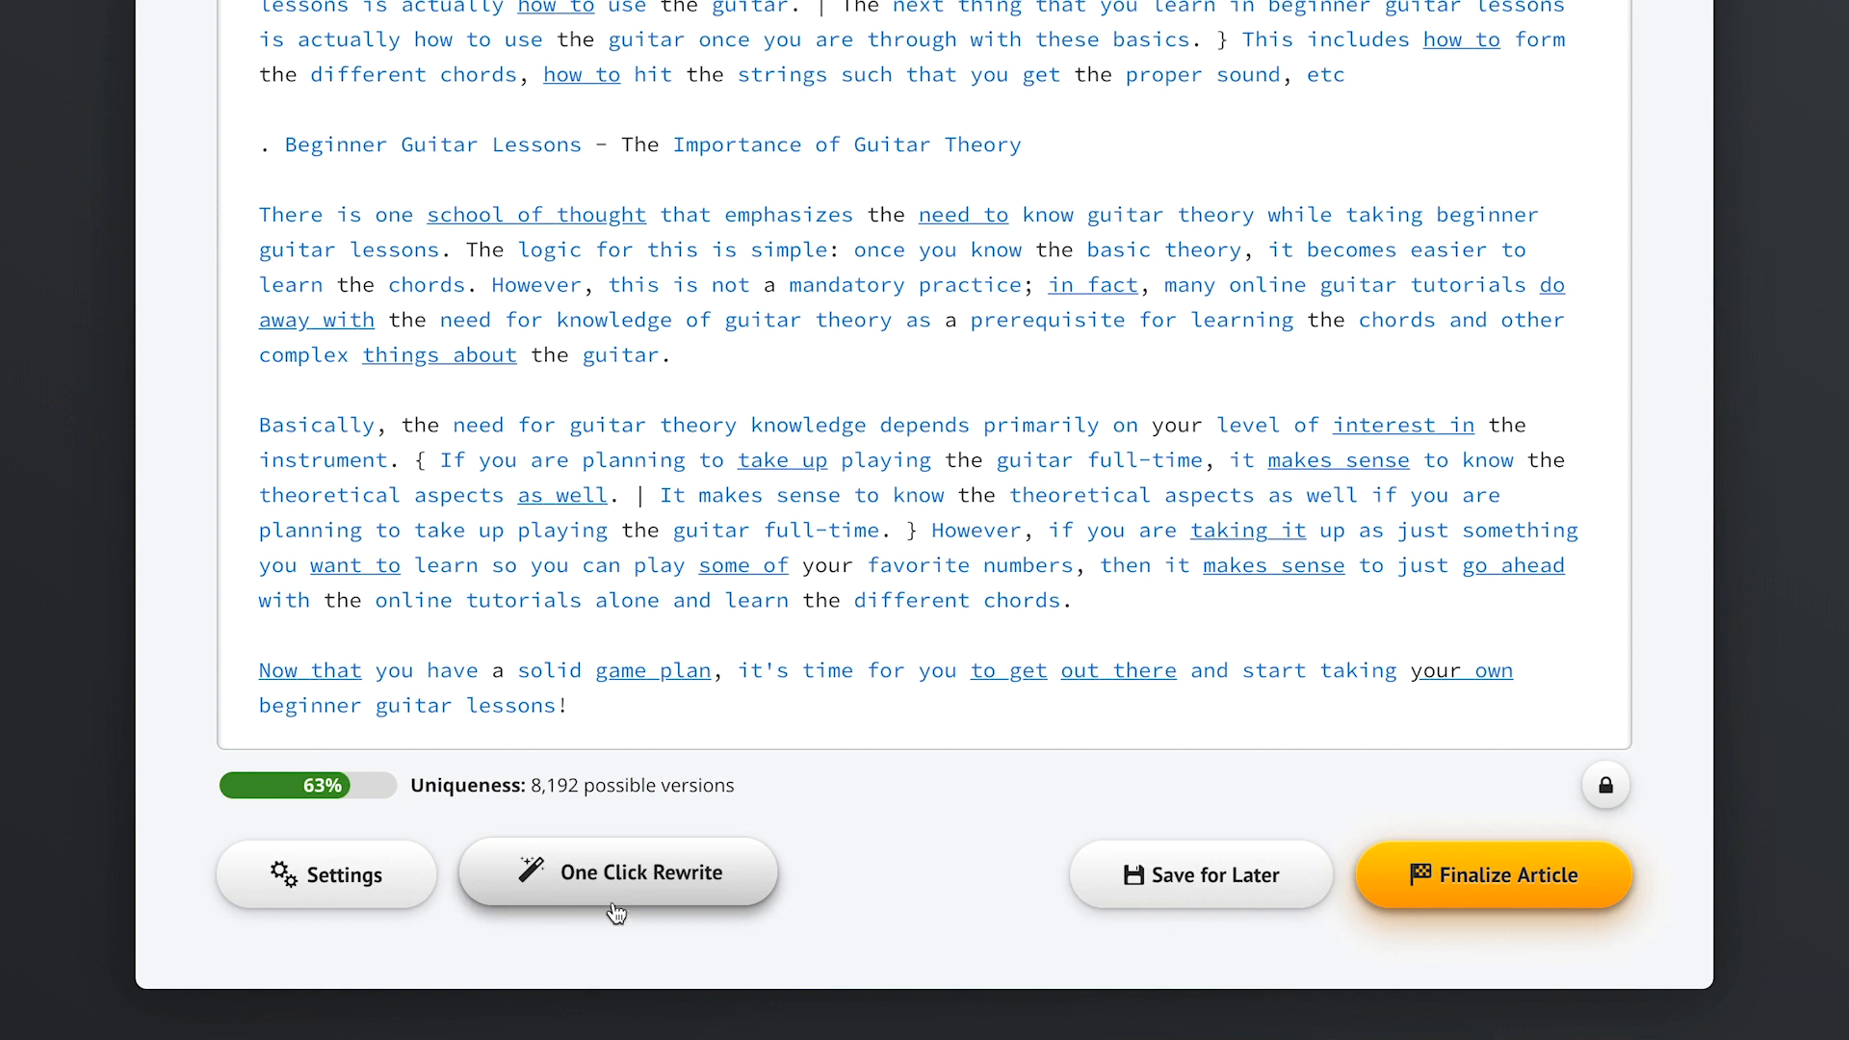
{"action": "left_click", "coordinate": [361, 890]}
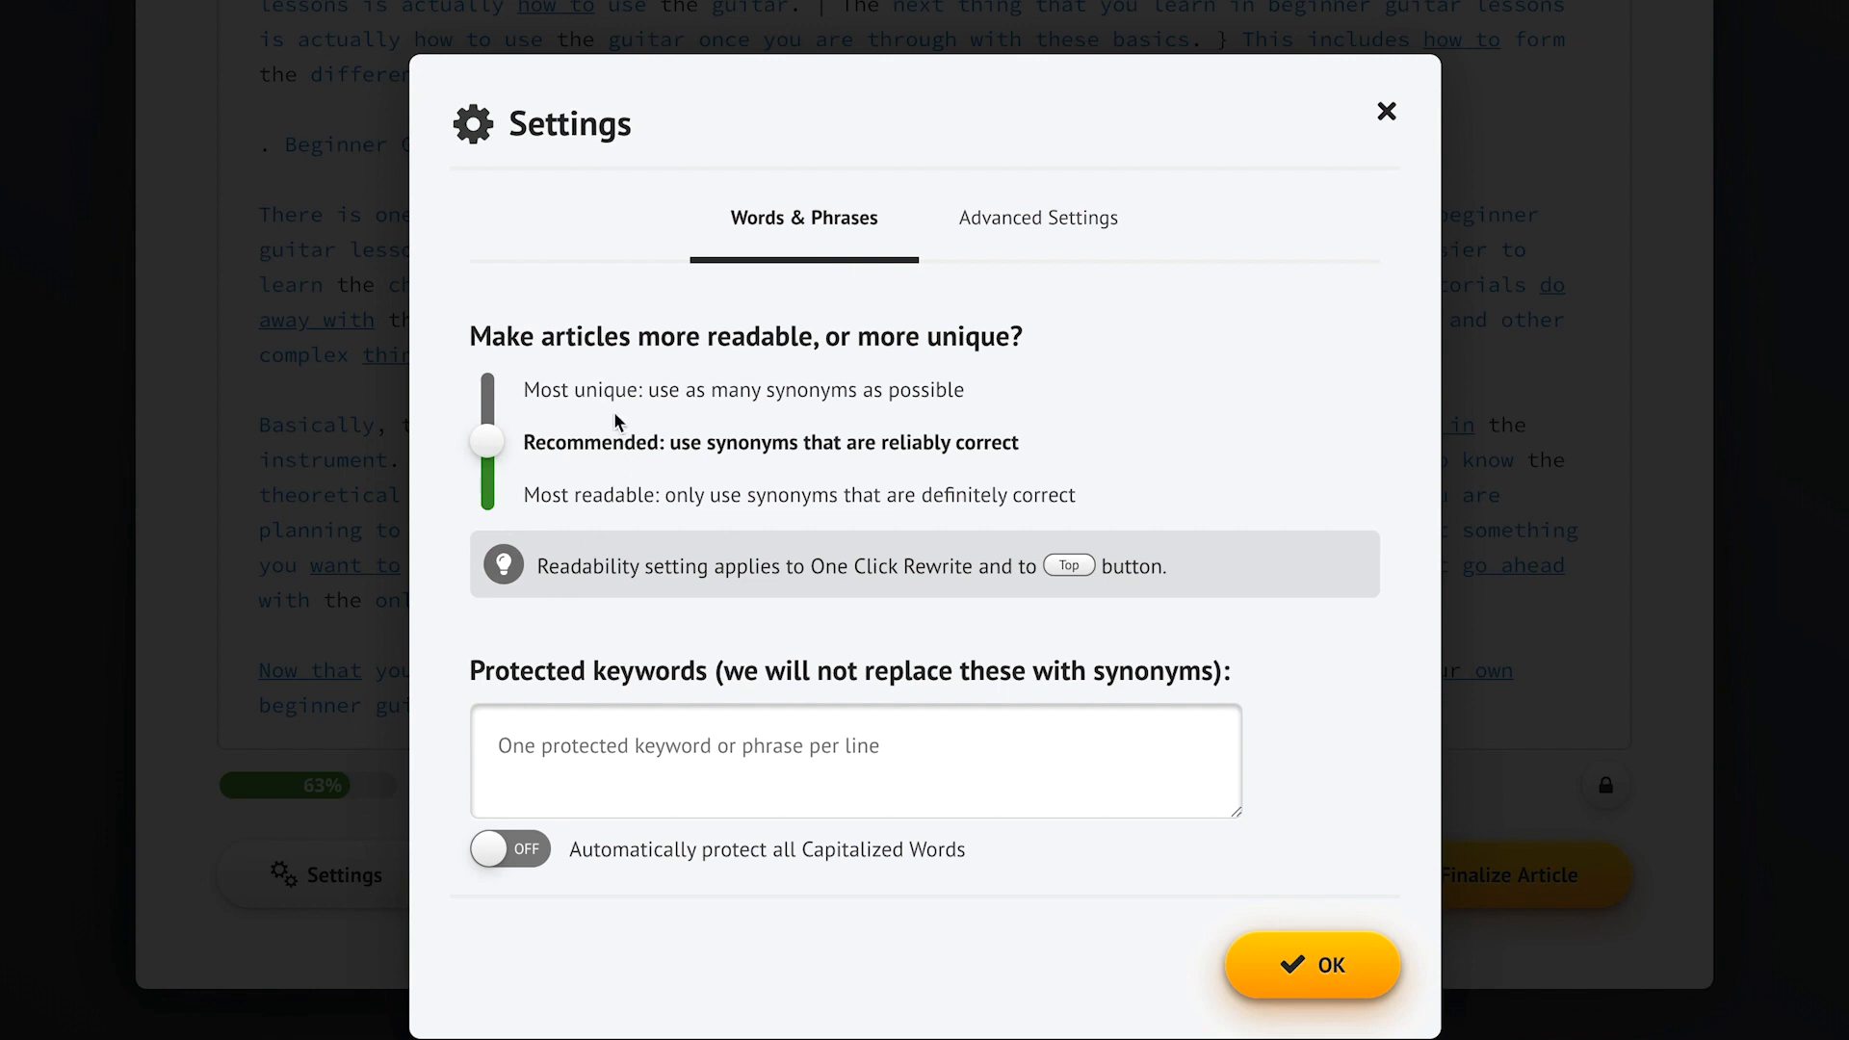
- Return the readability slider to Recommended after trying most unique and most readable
{"action": "left_click", "coordinate": [576, 396]}
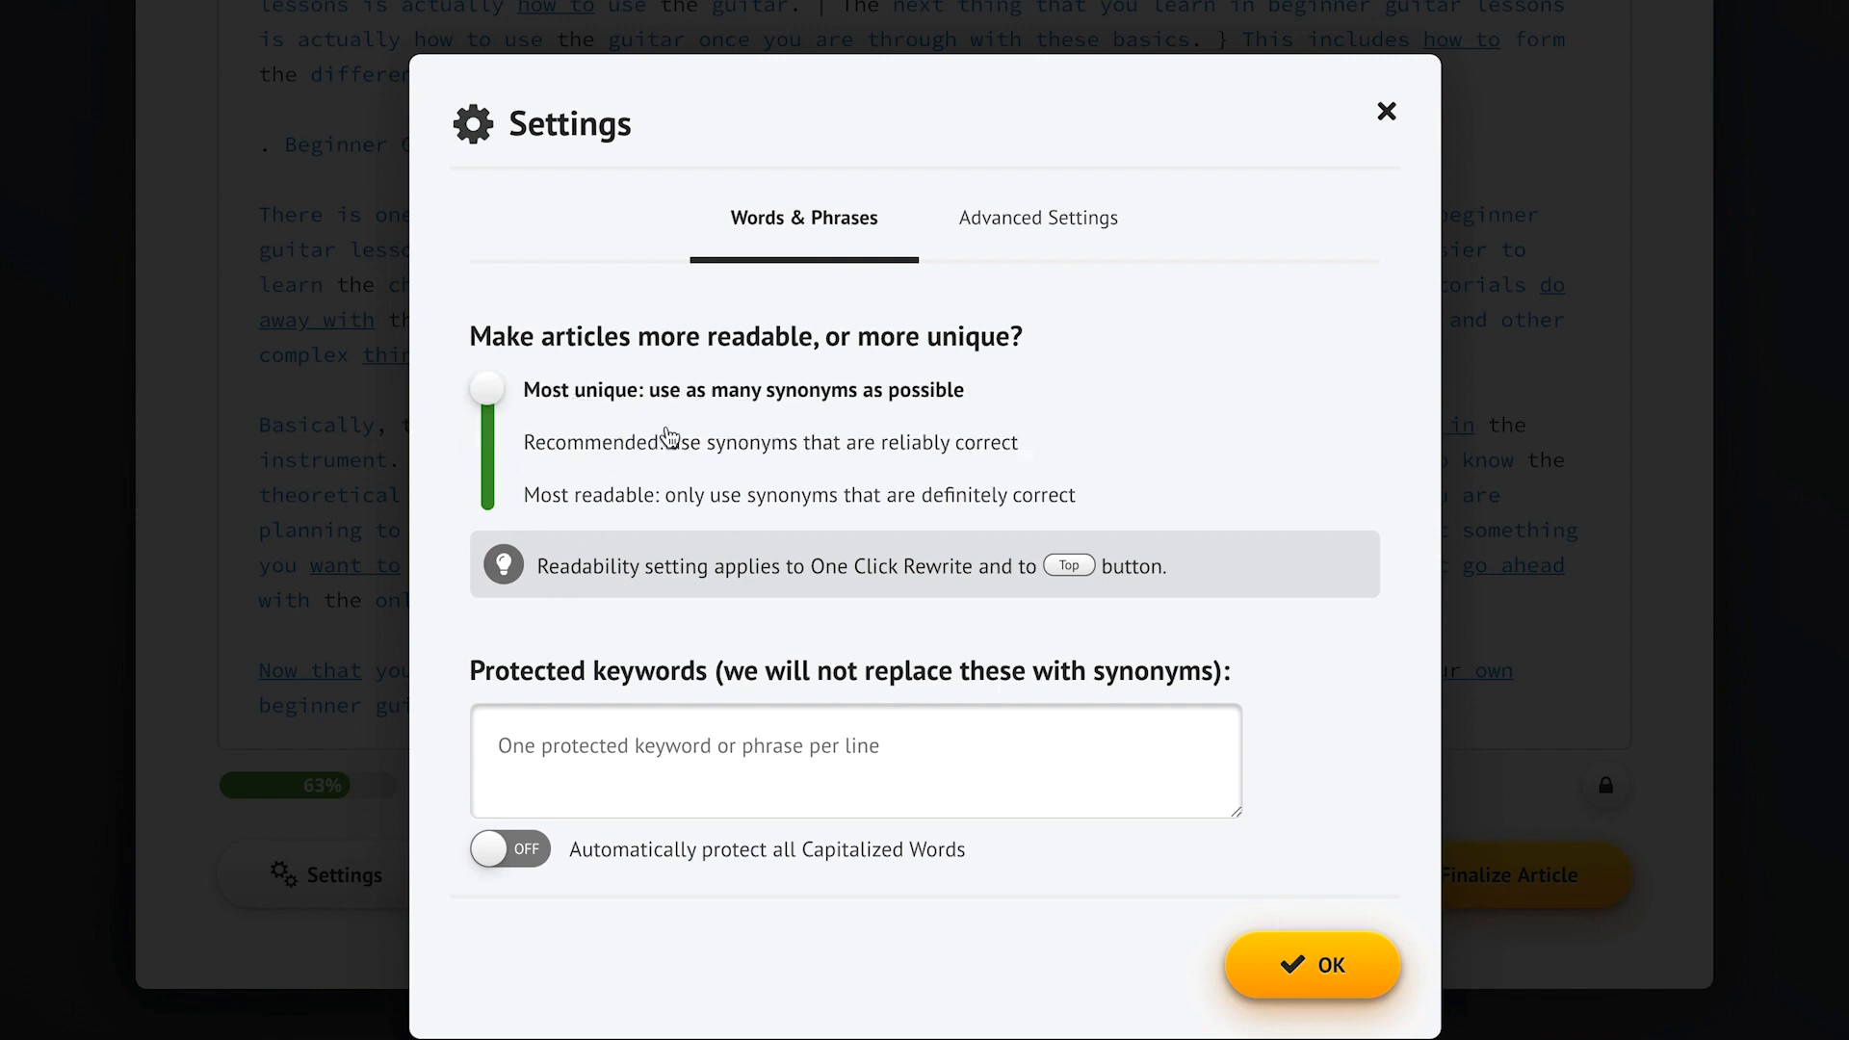
{"action": "left_click", "coordinate": [594, 508]}
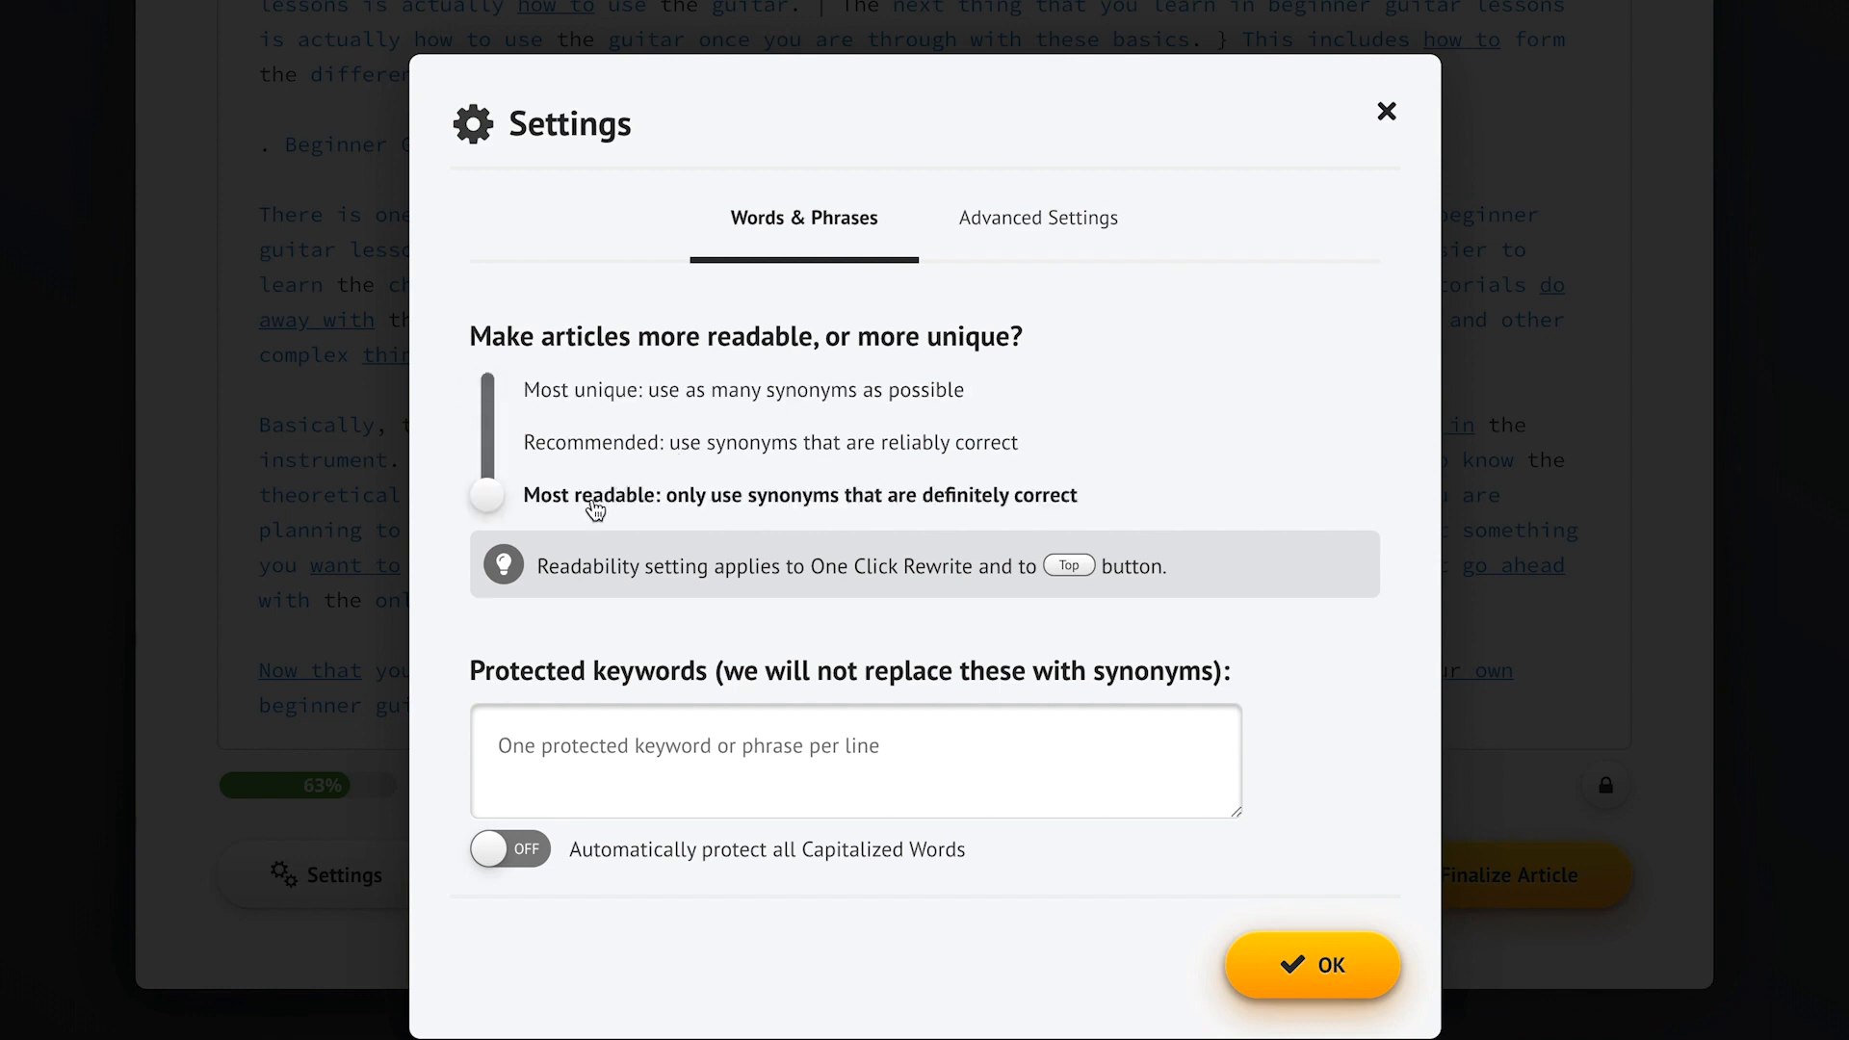
{"action": "left_click", "coordinate": [739, 453]}
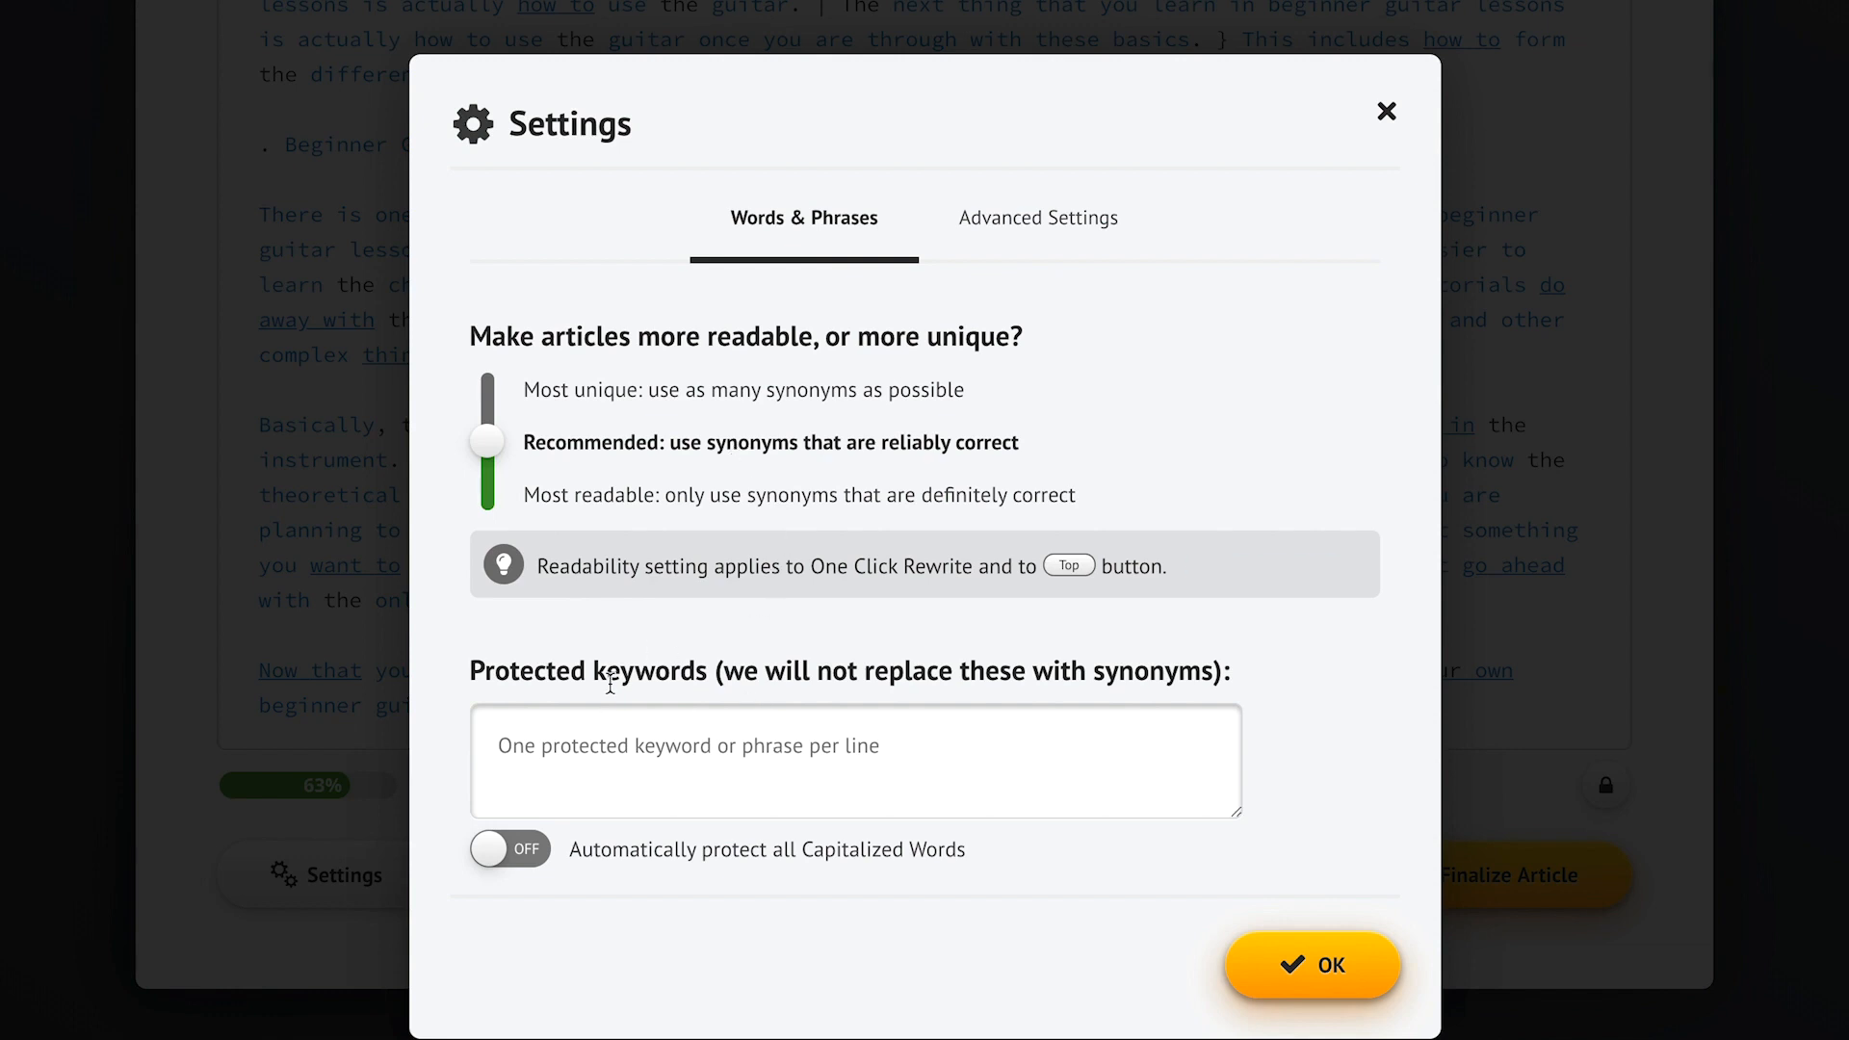
- Protect 'Big Burgers' and all capitalized words, then confirm the settings
{"action": "left_click", "coordinate": [563, 751]}
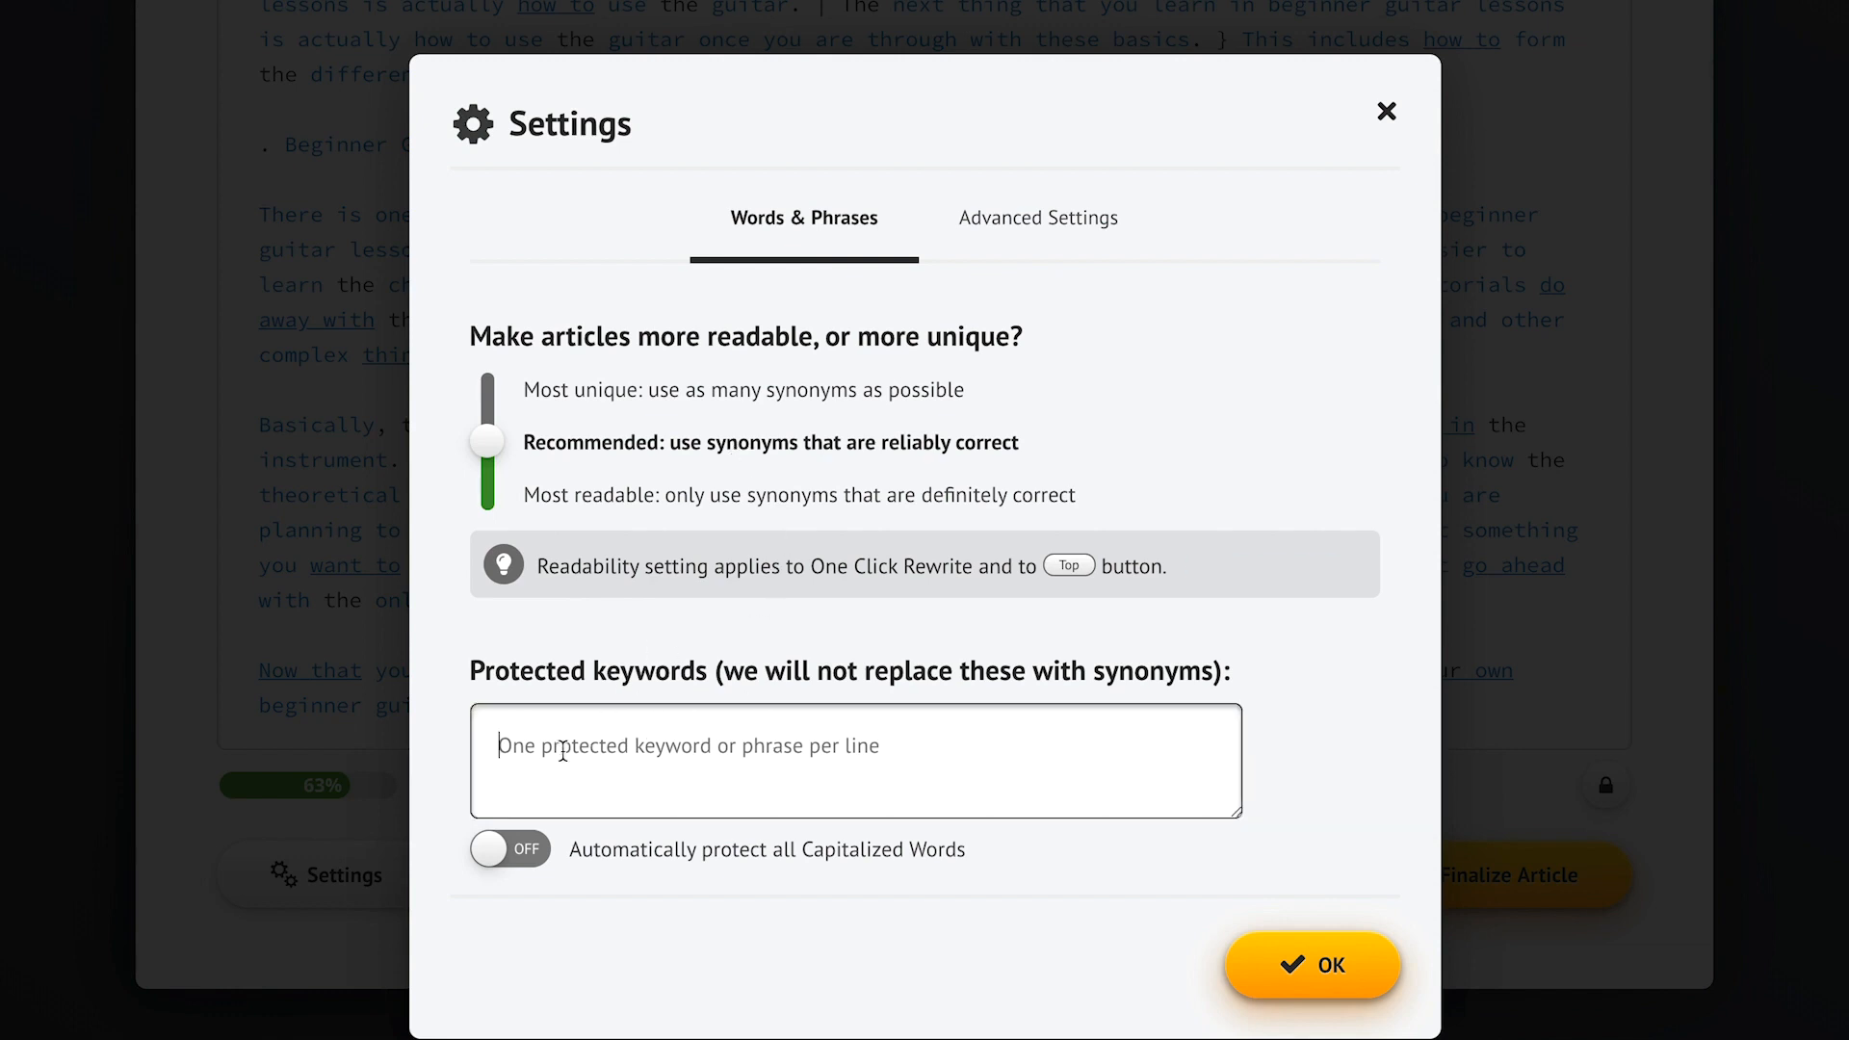
{"action": "type", "text": "Big Burgers"}
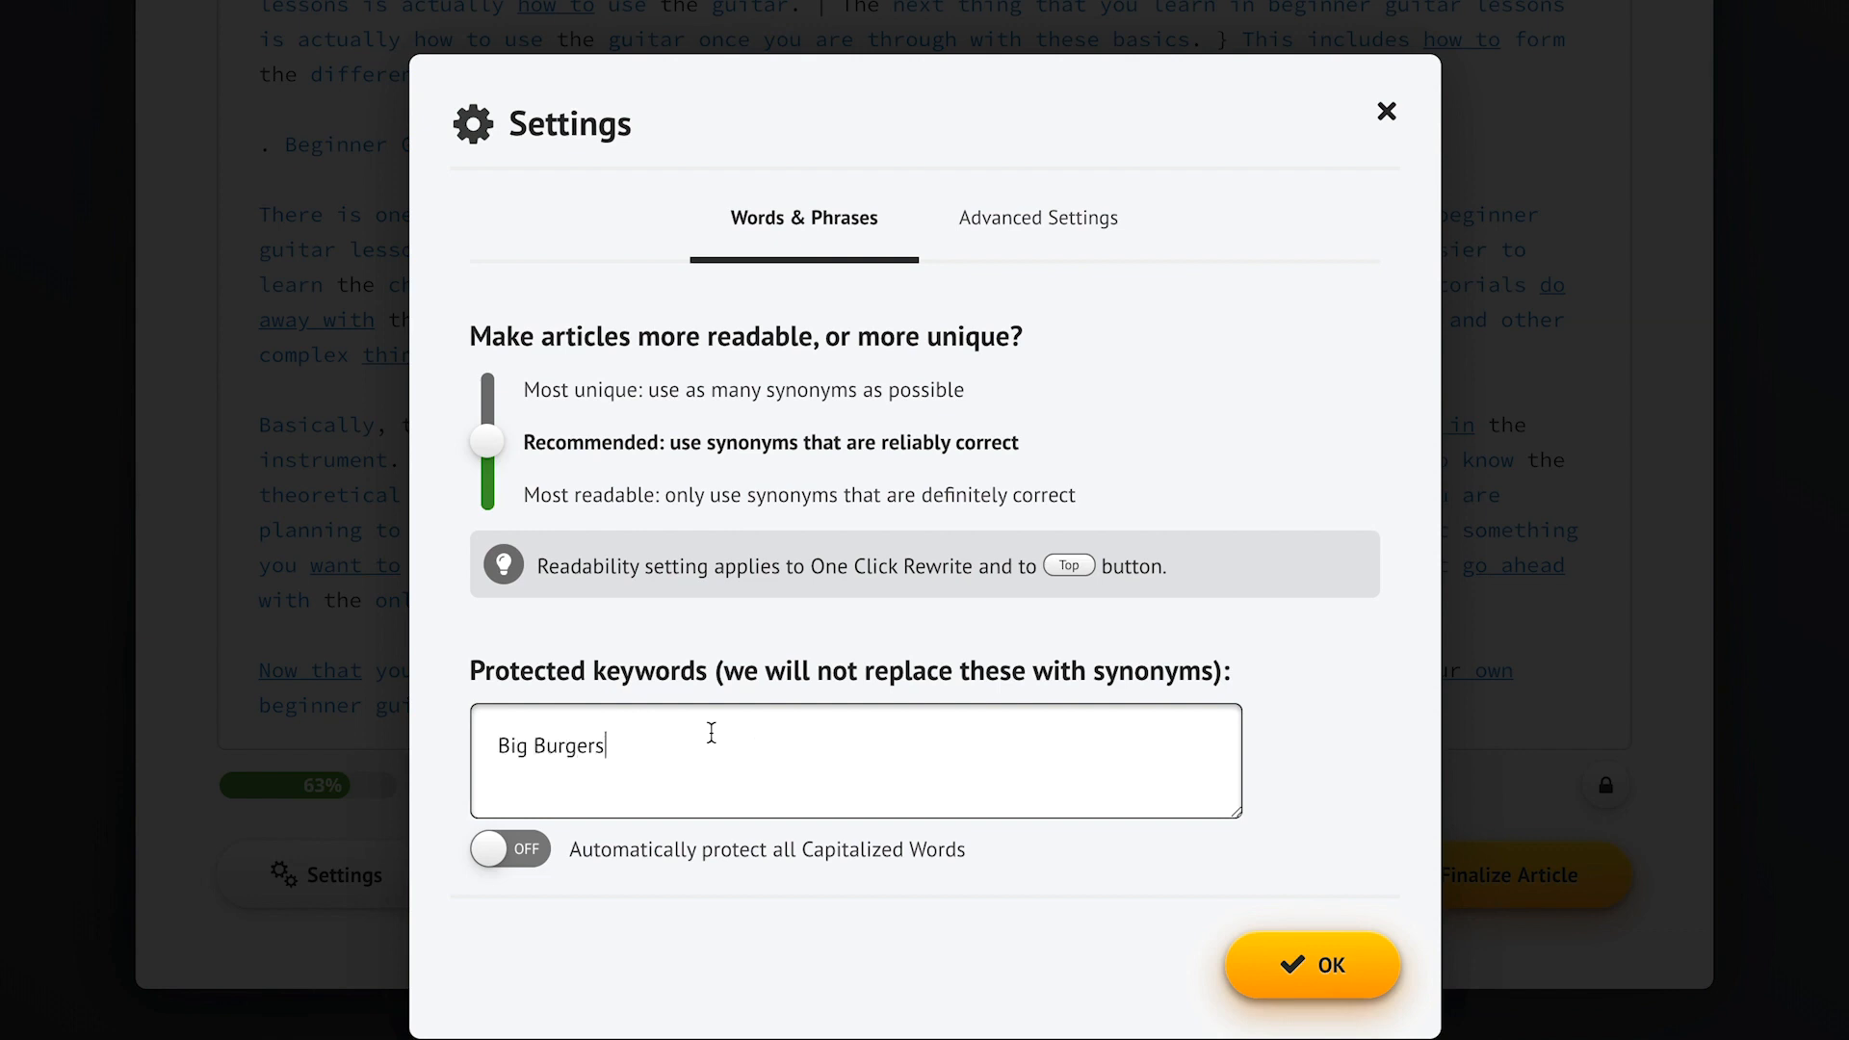
{"action": "left_click", "coordinate": [1311, 719]}
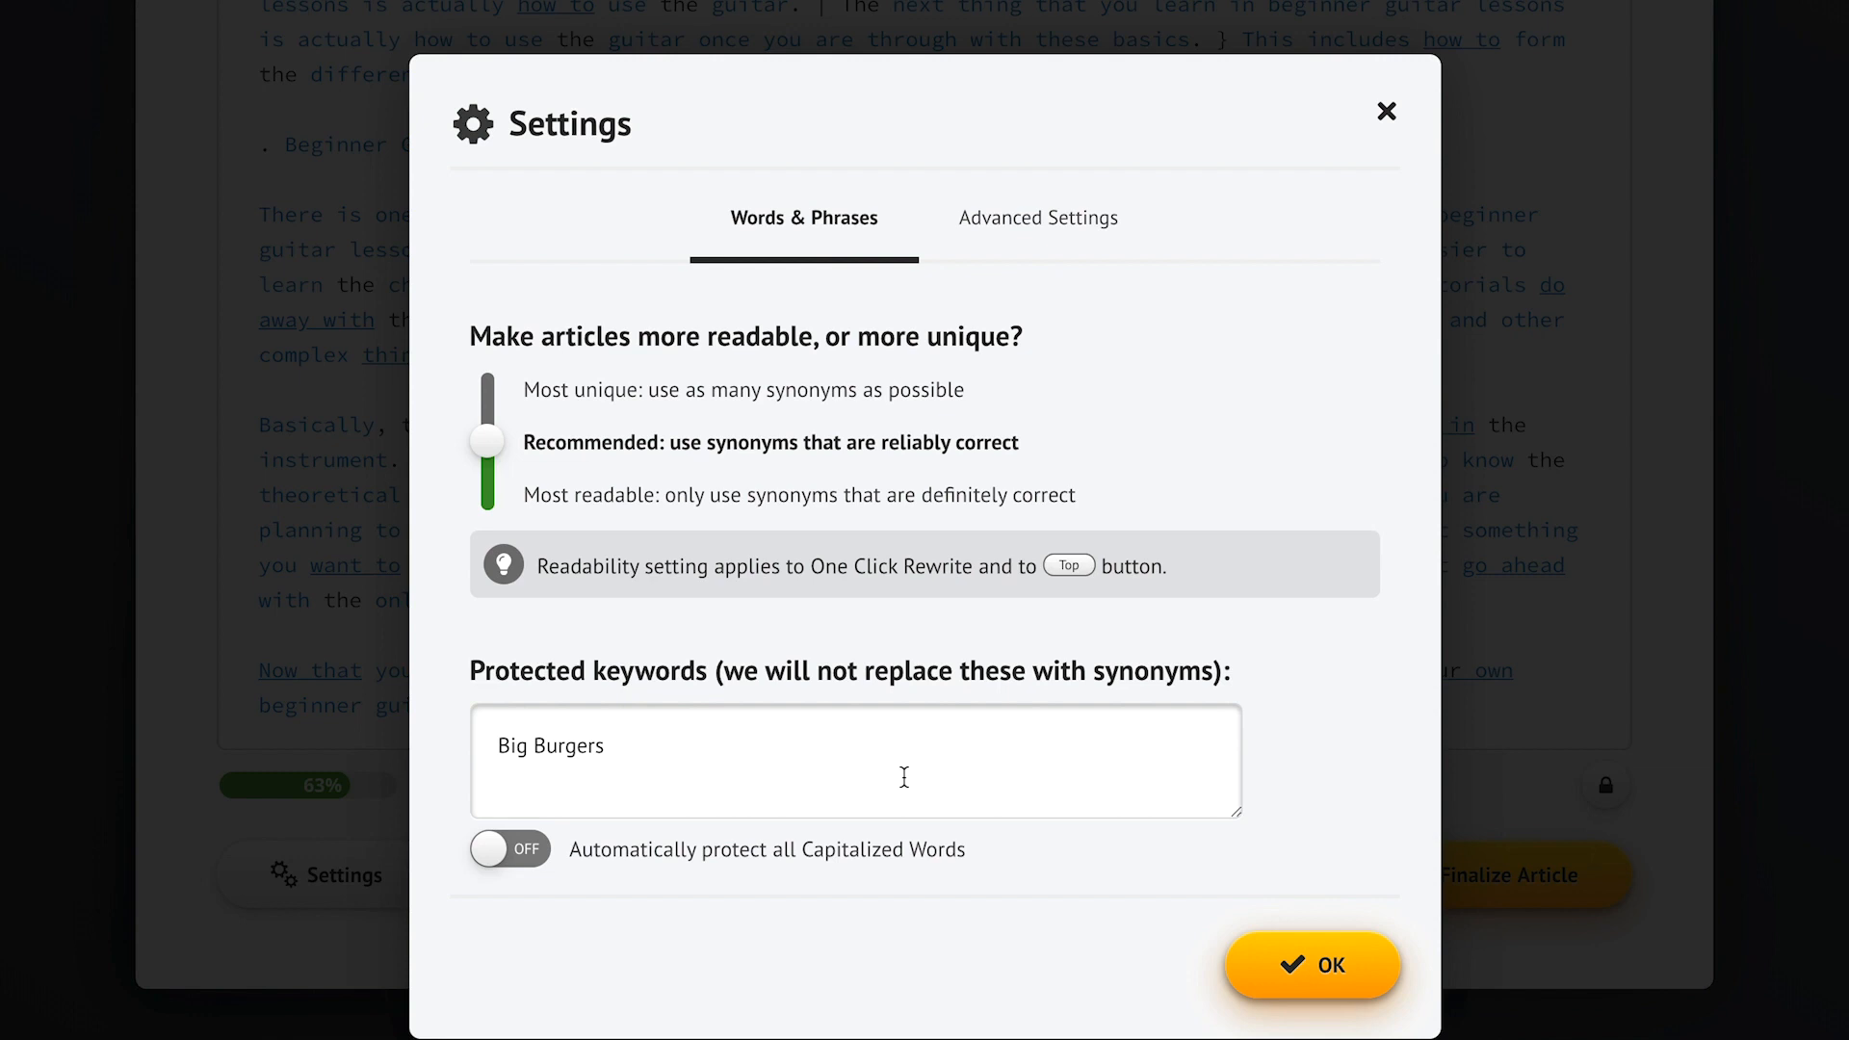
{"action": "left_click", "coordinate": [505, 857]}
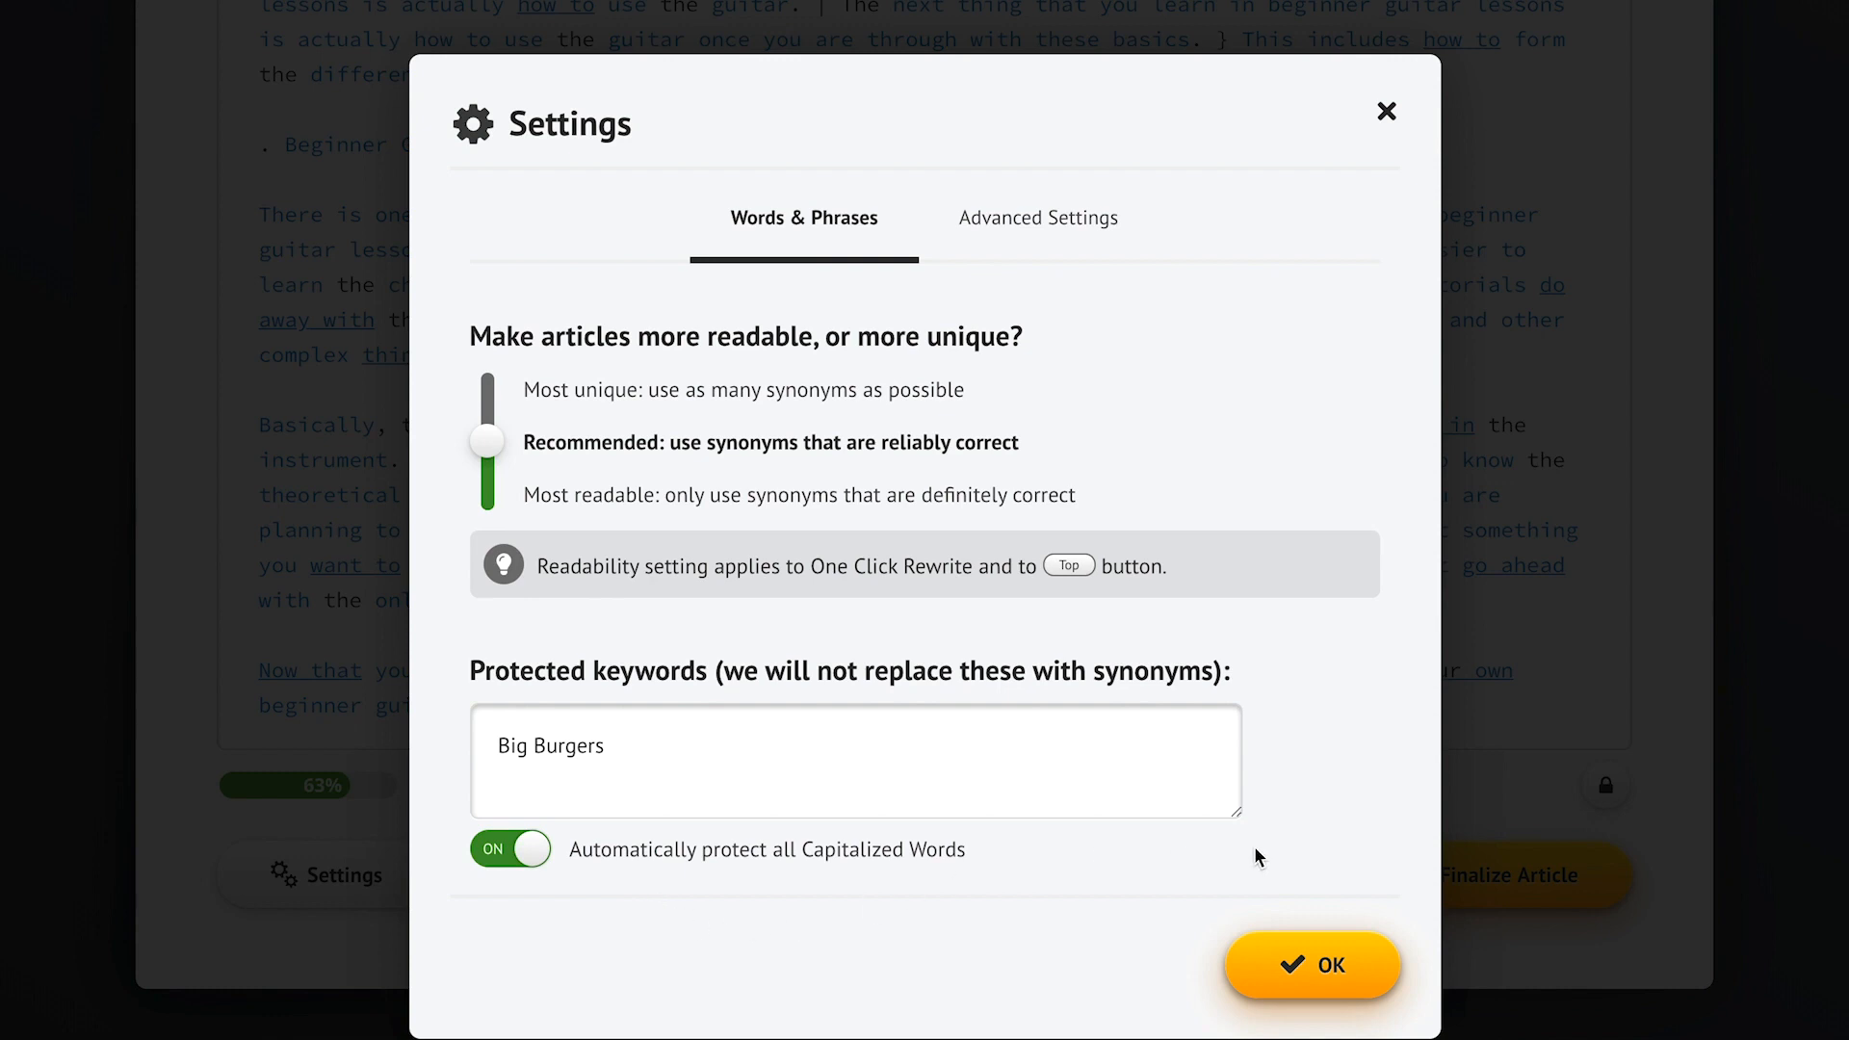
{"action": "left_click", "coordinate": [1302, 963]}
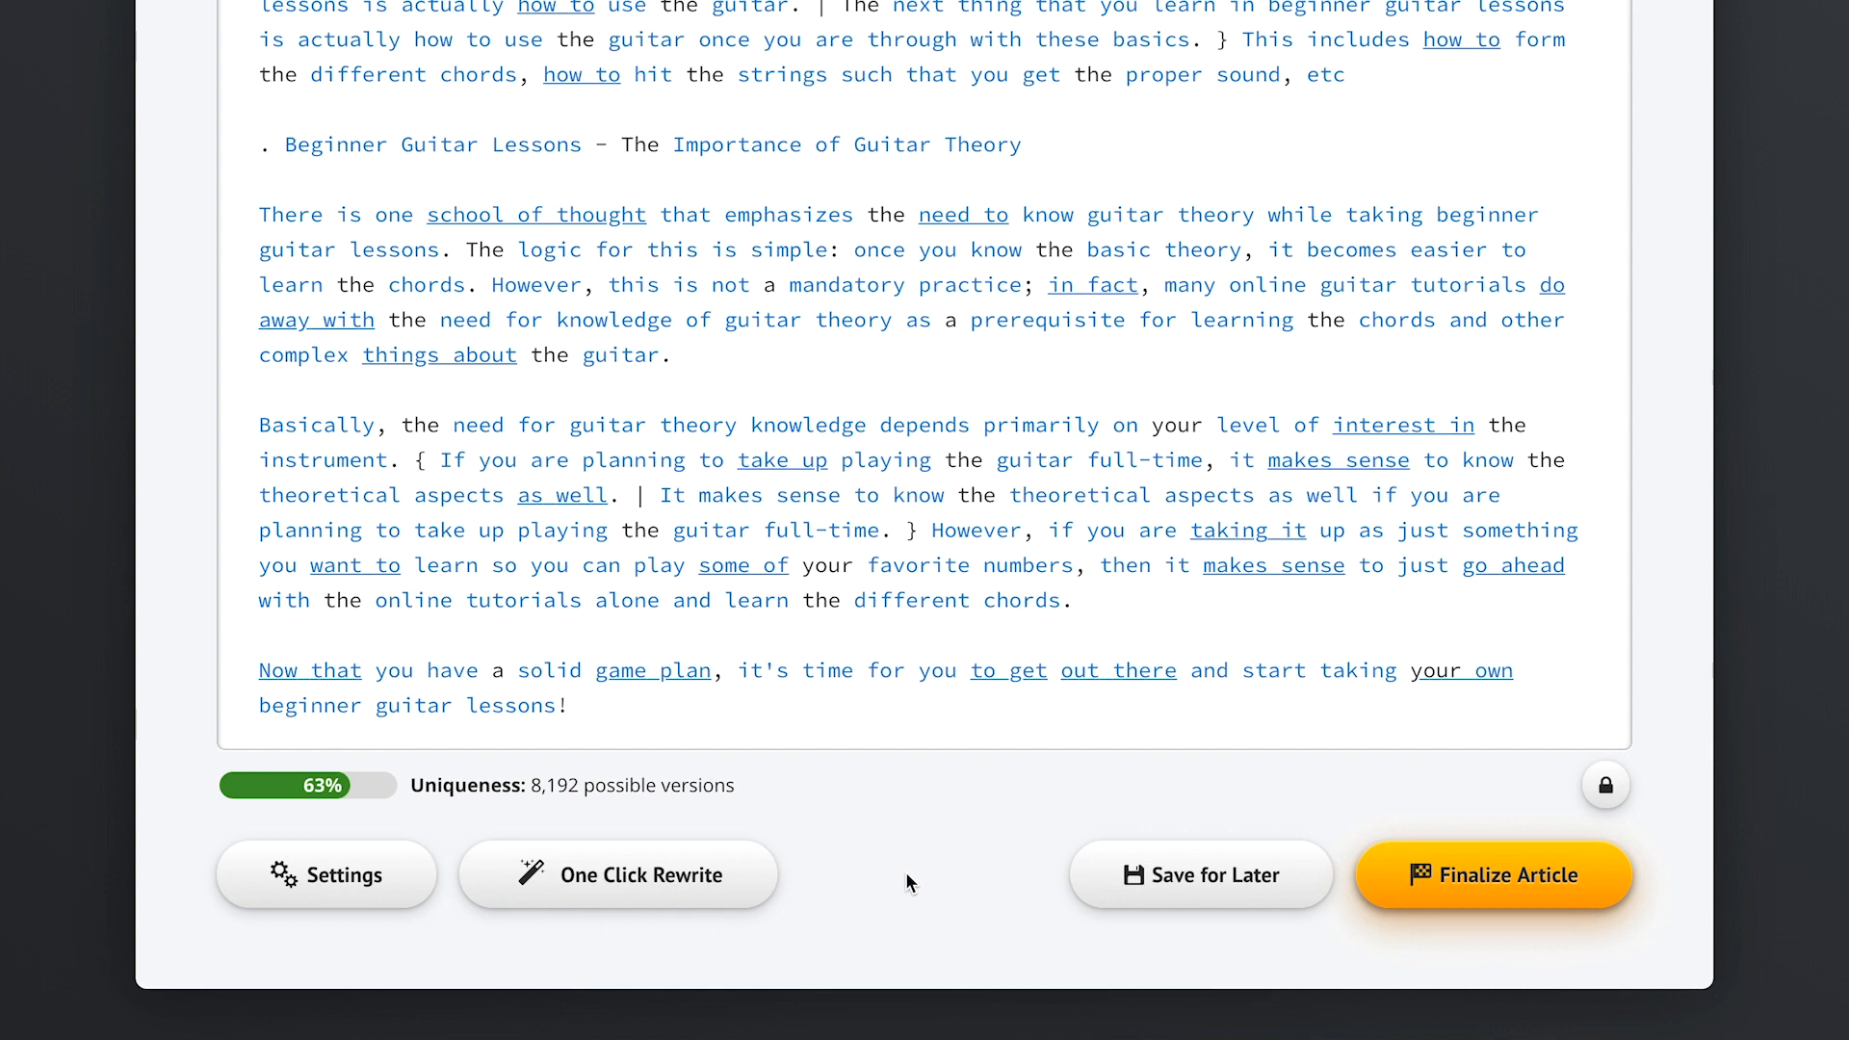
- Run One Click Rewrite on the whole article and finalize it as spintax
{"action": "left_click", "coordinate": [612, 885]}
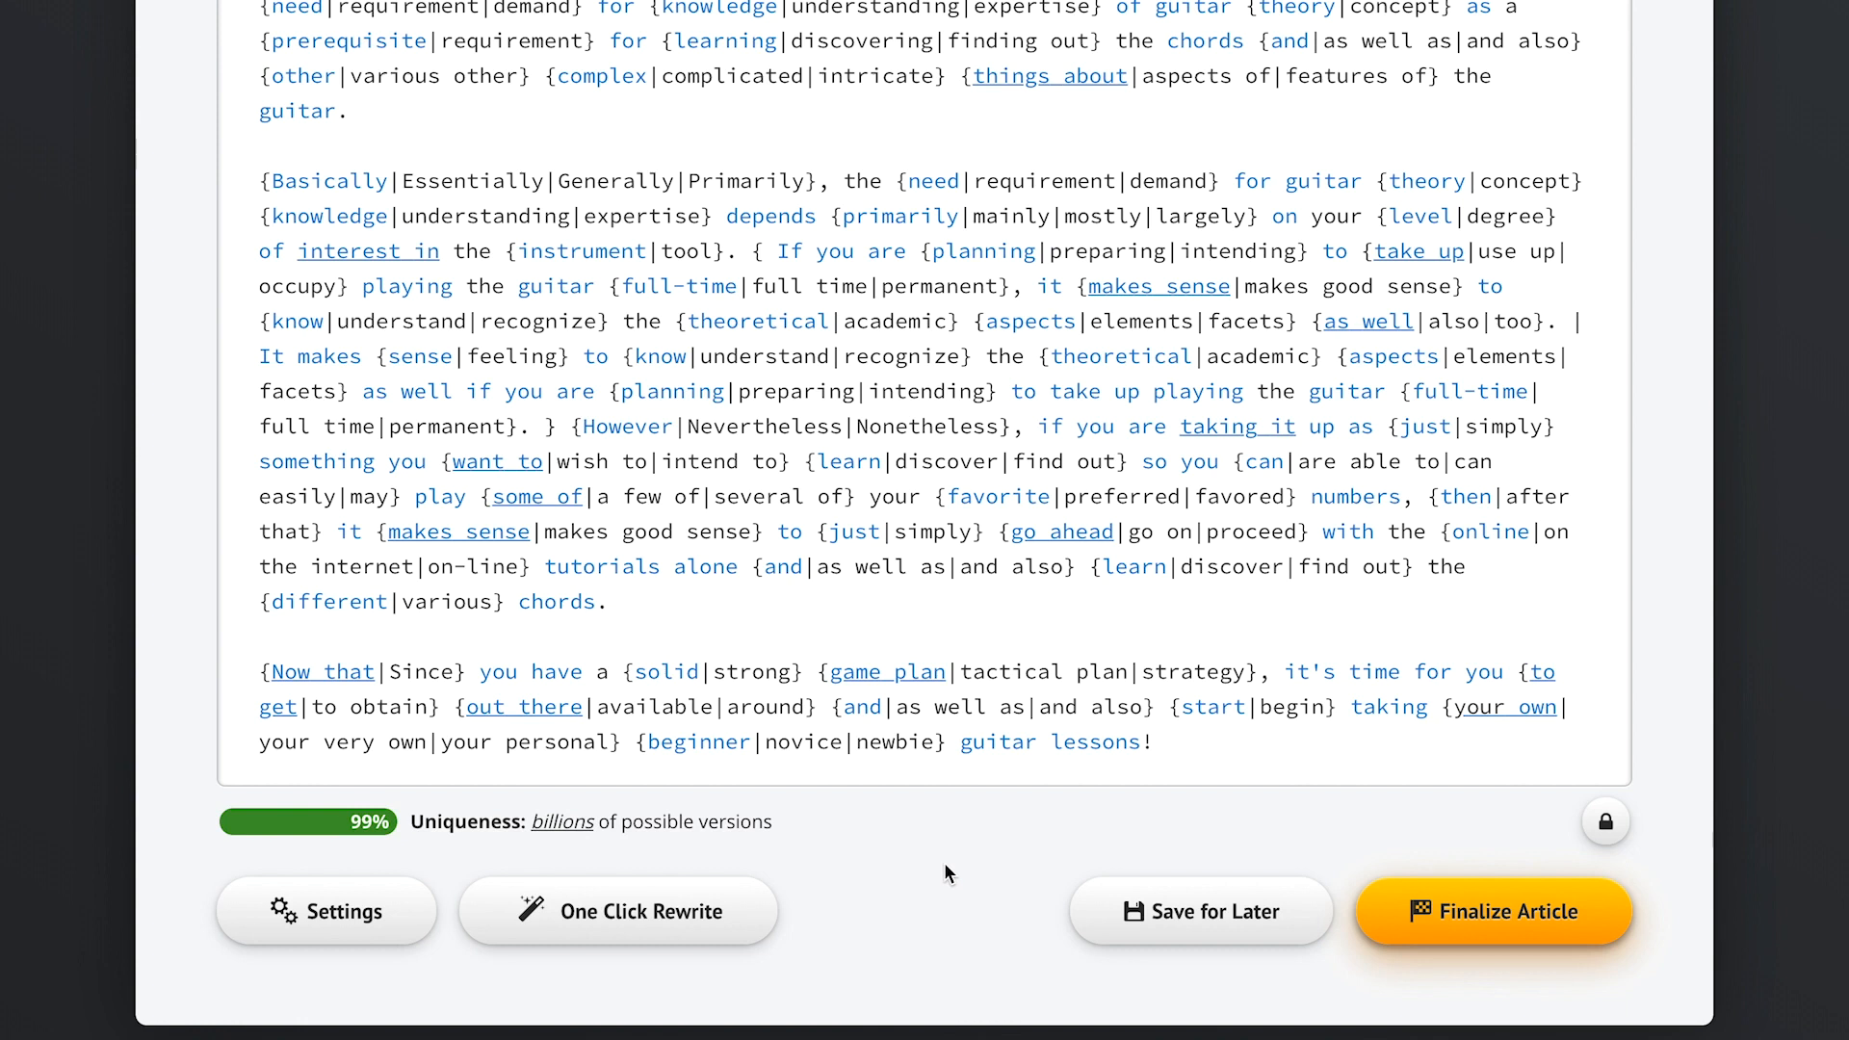
{"action": "left_click", "coordinate": [1496, 930]}
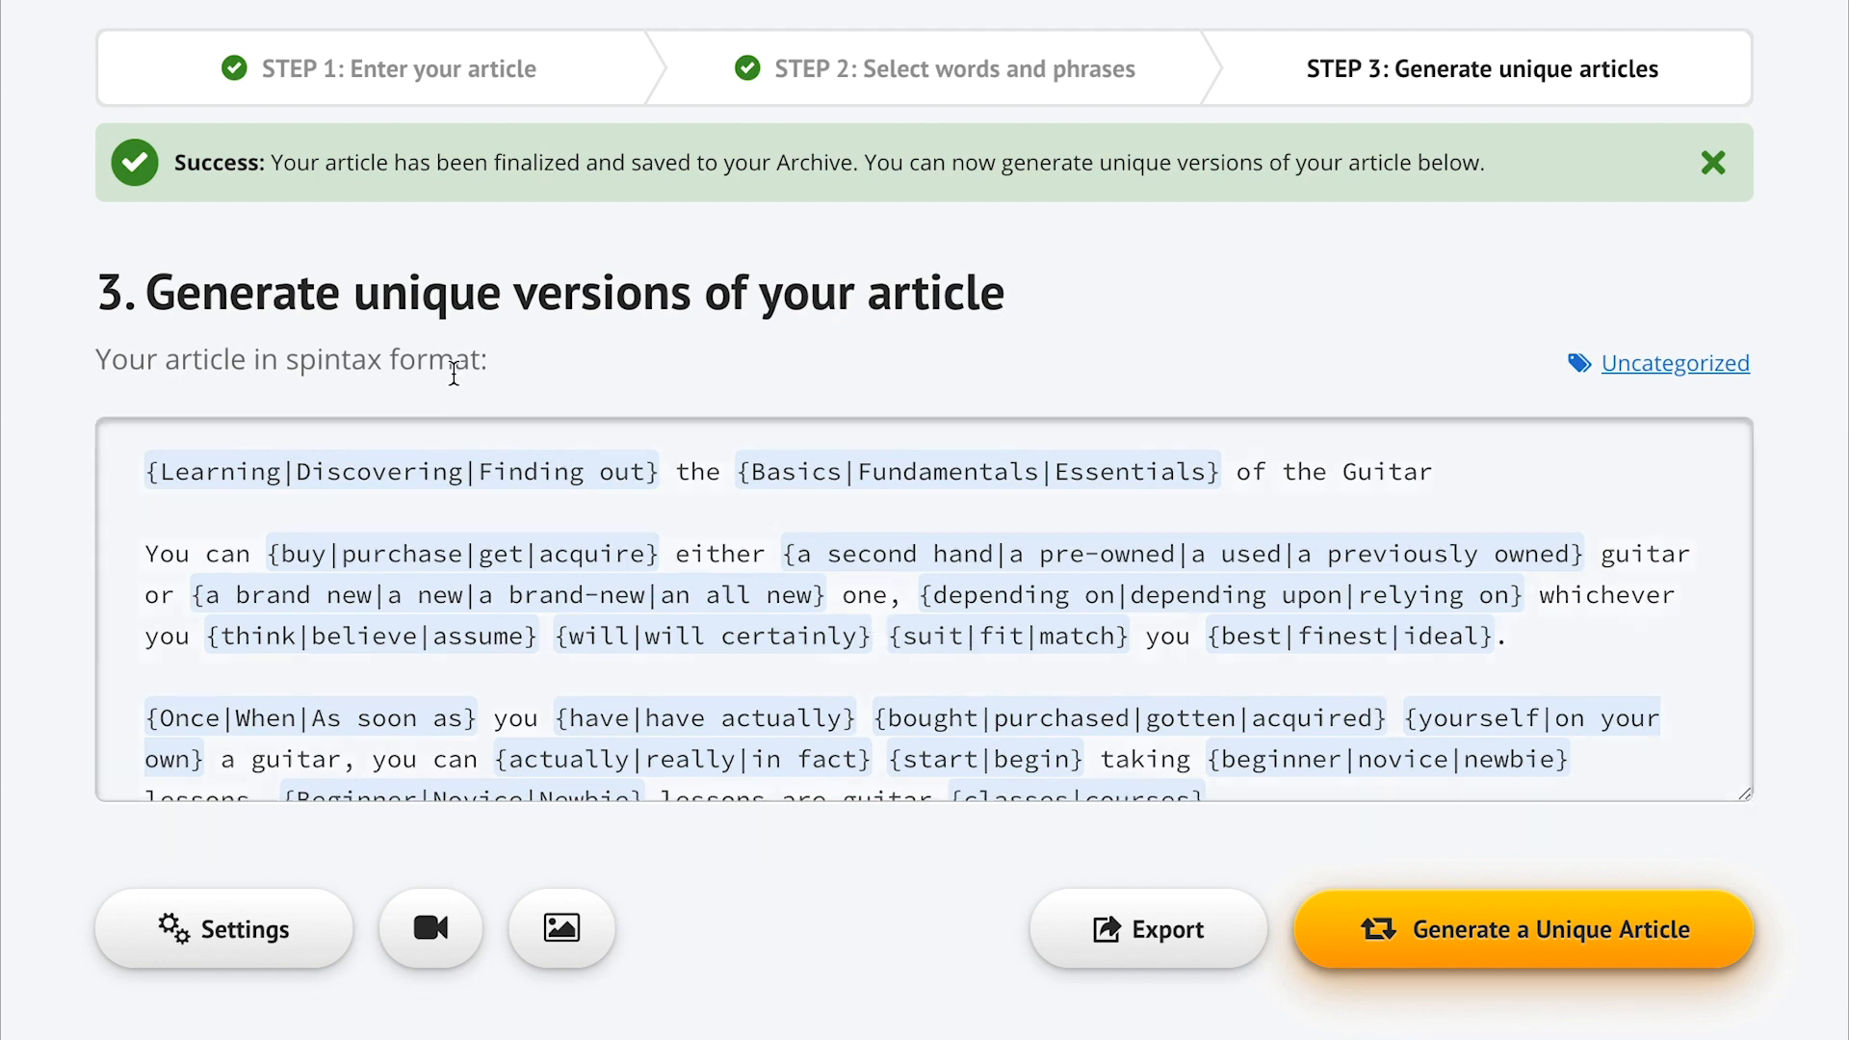
{"action": "double_click", "coordinate": [345, 359]}
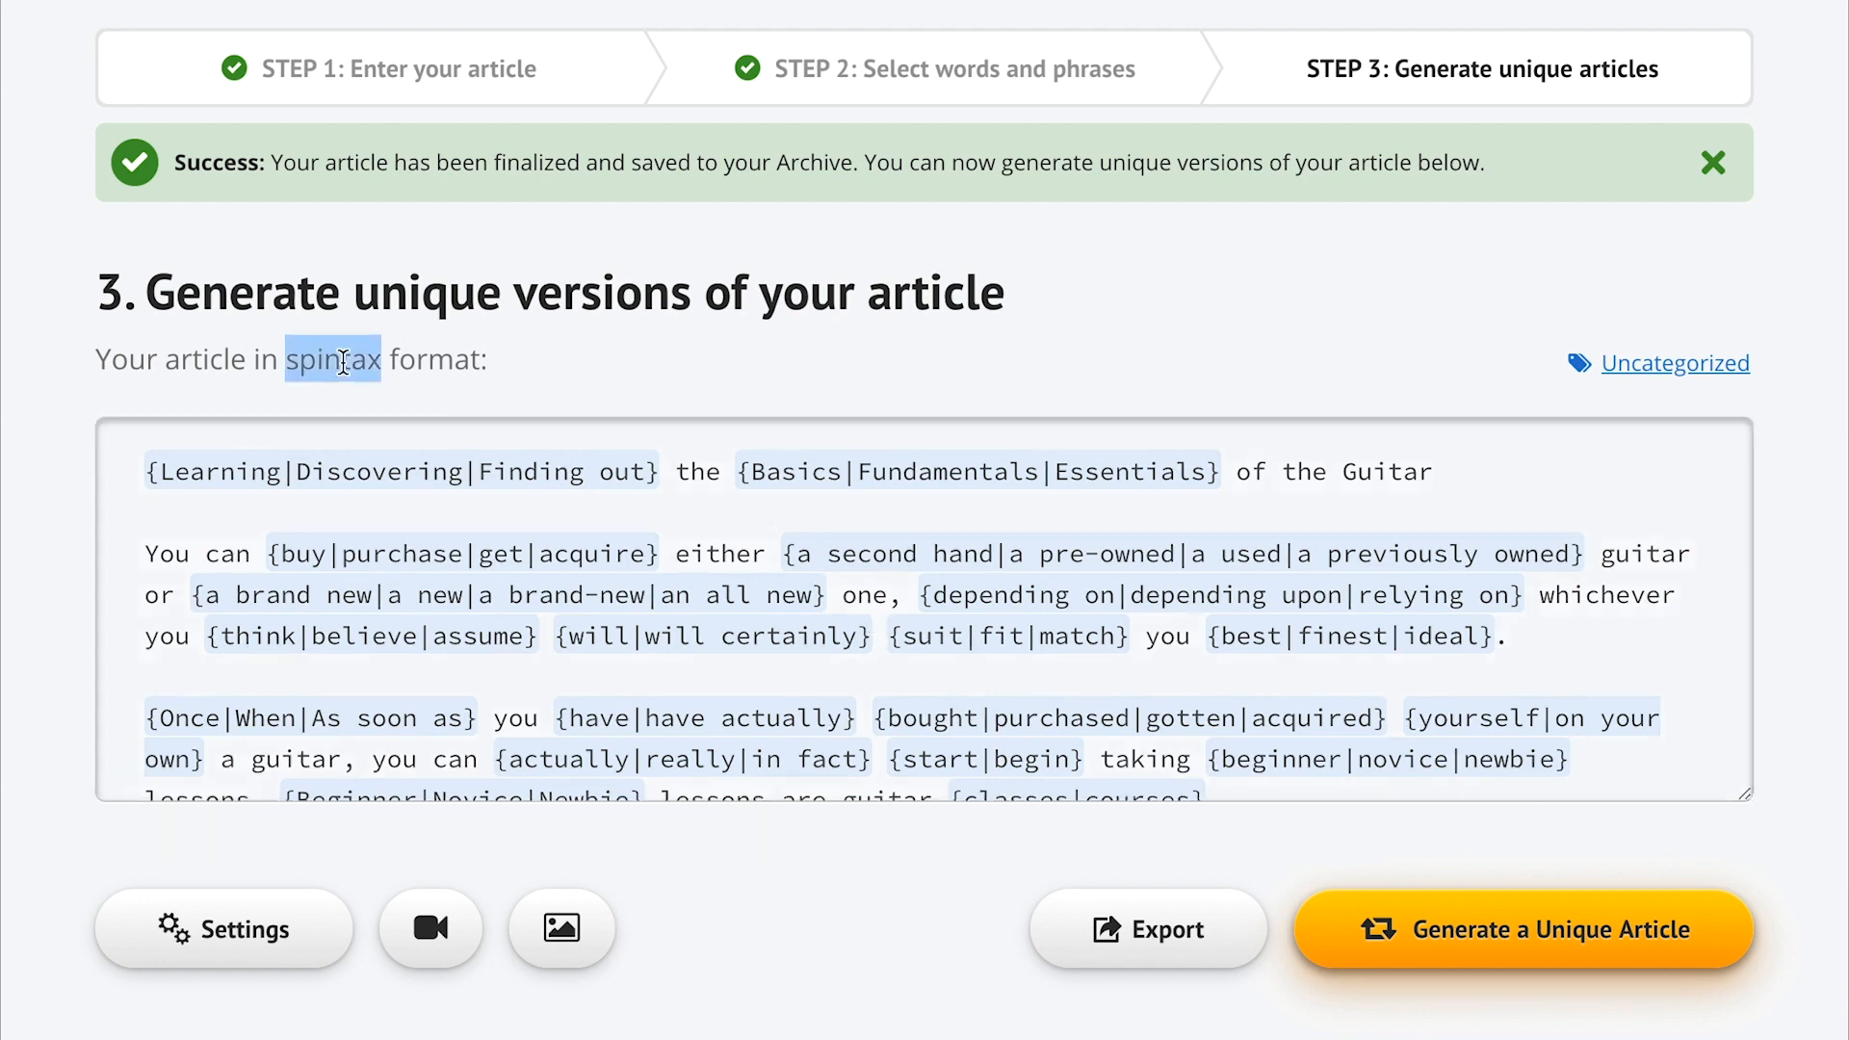
{"action": "left_click", "coordinate": [584, 363]}
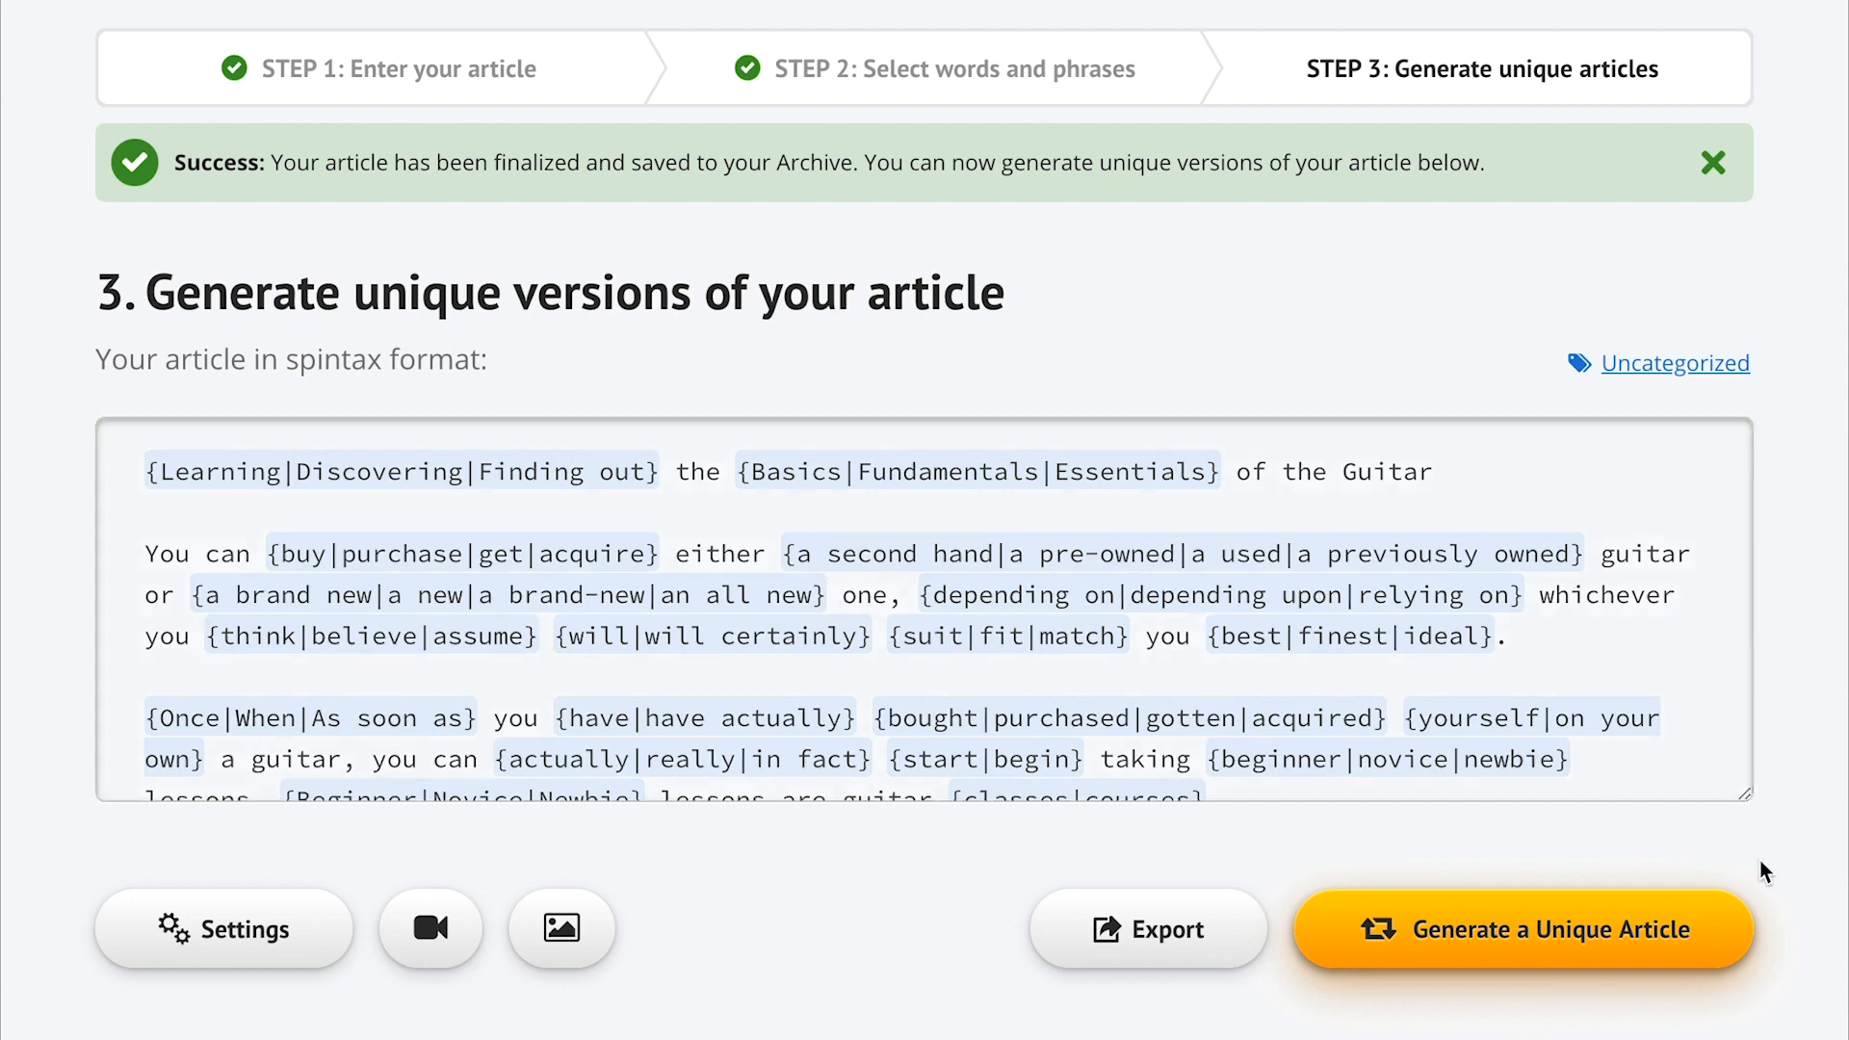
{"action": "scroll", "coordinate": [765, 978], "scroll_direction": "down", "scroll_amount": 3}
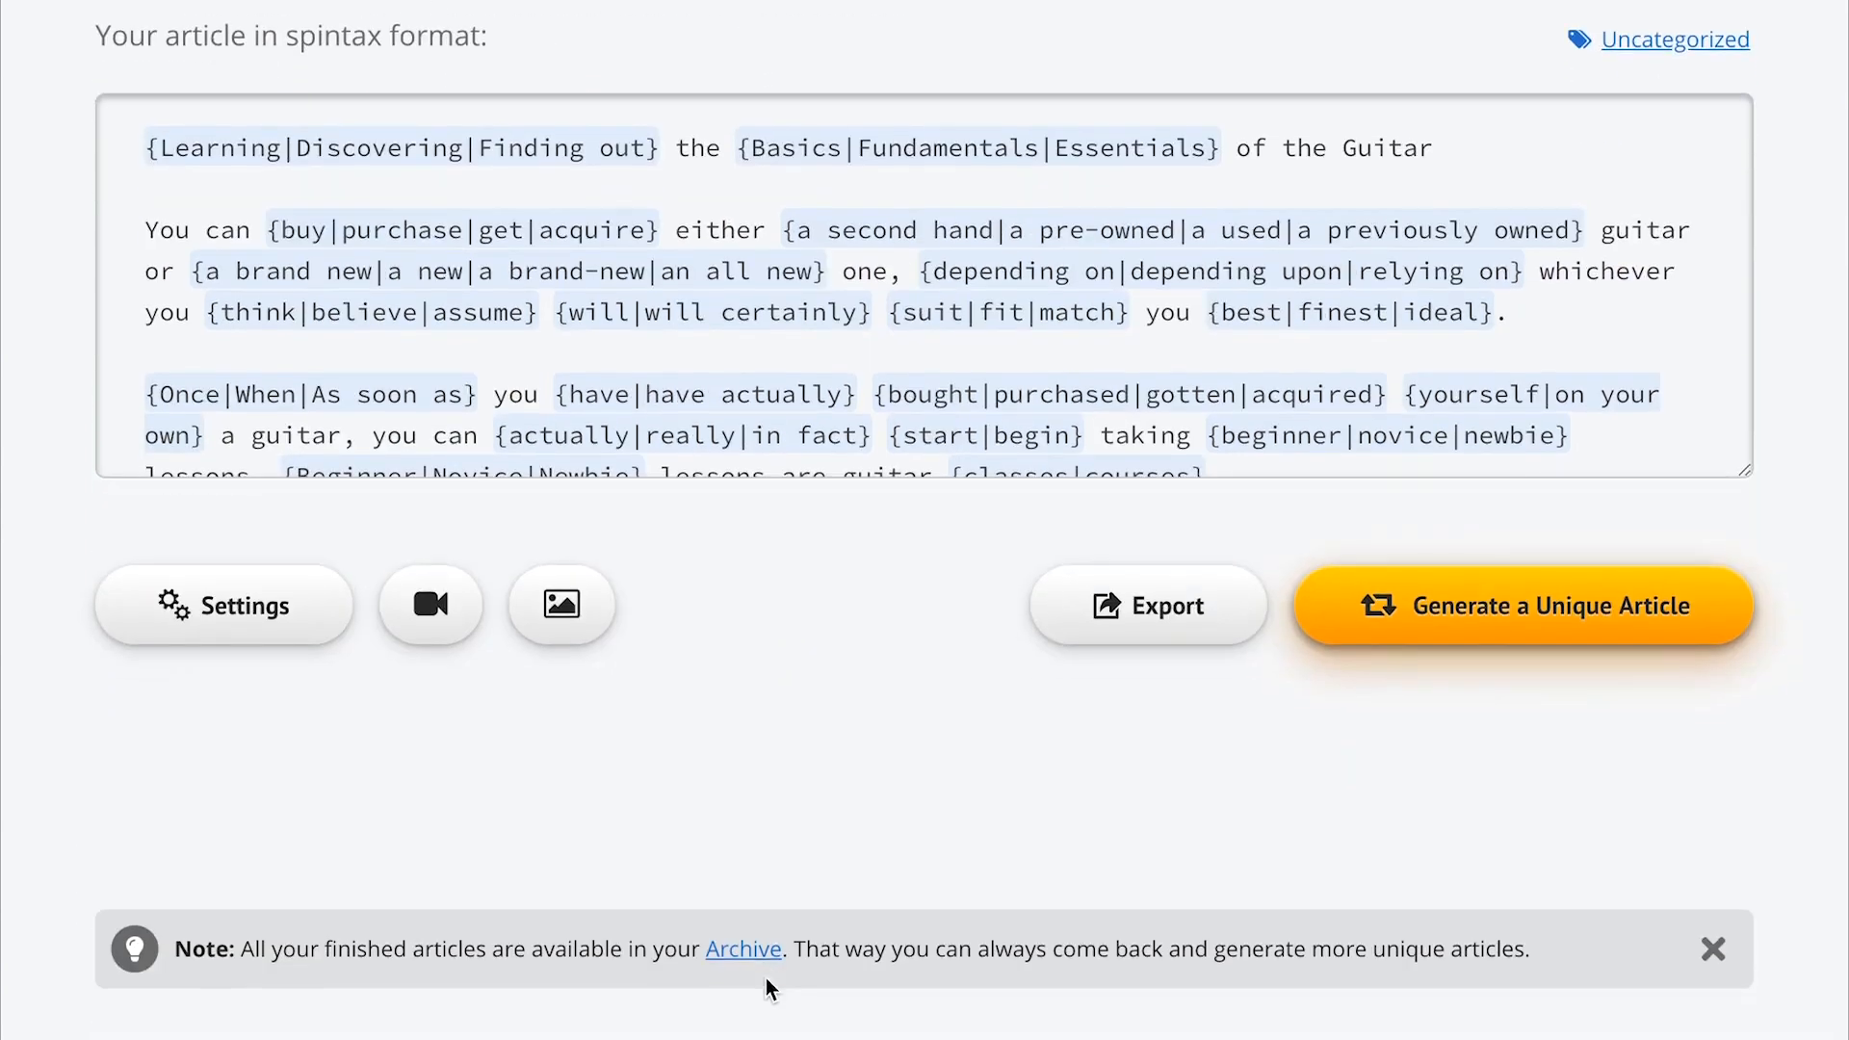
- Embed four 'guitar lessons' YouTube videos, using 2 videos per article
{"action": "left_click", "coordinate": [431, 617]}
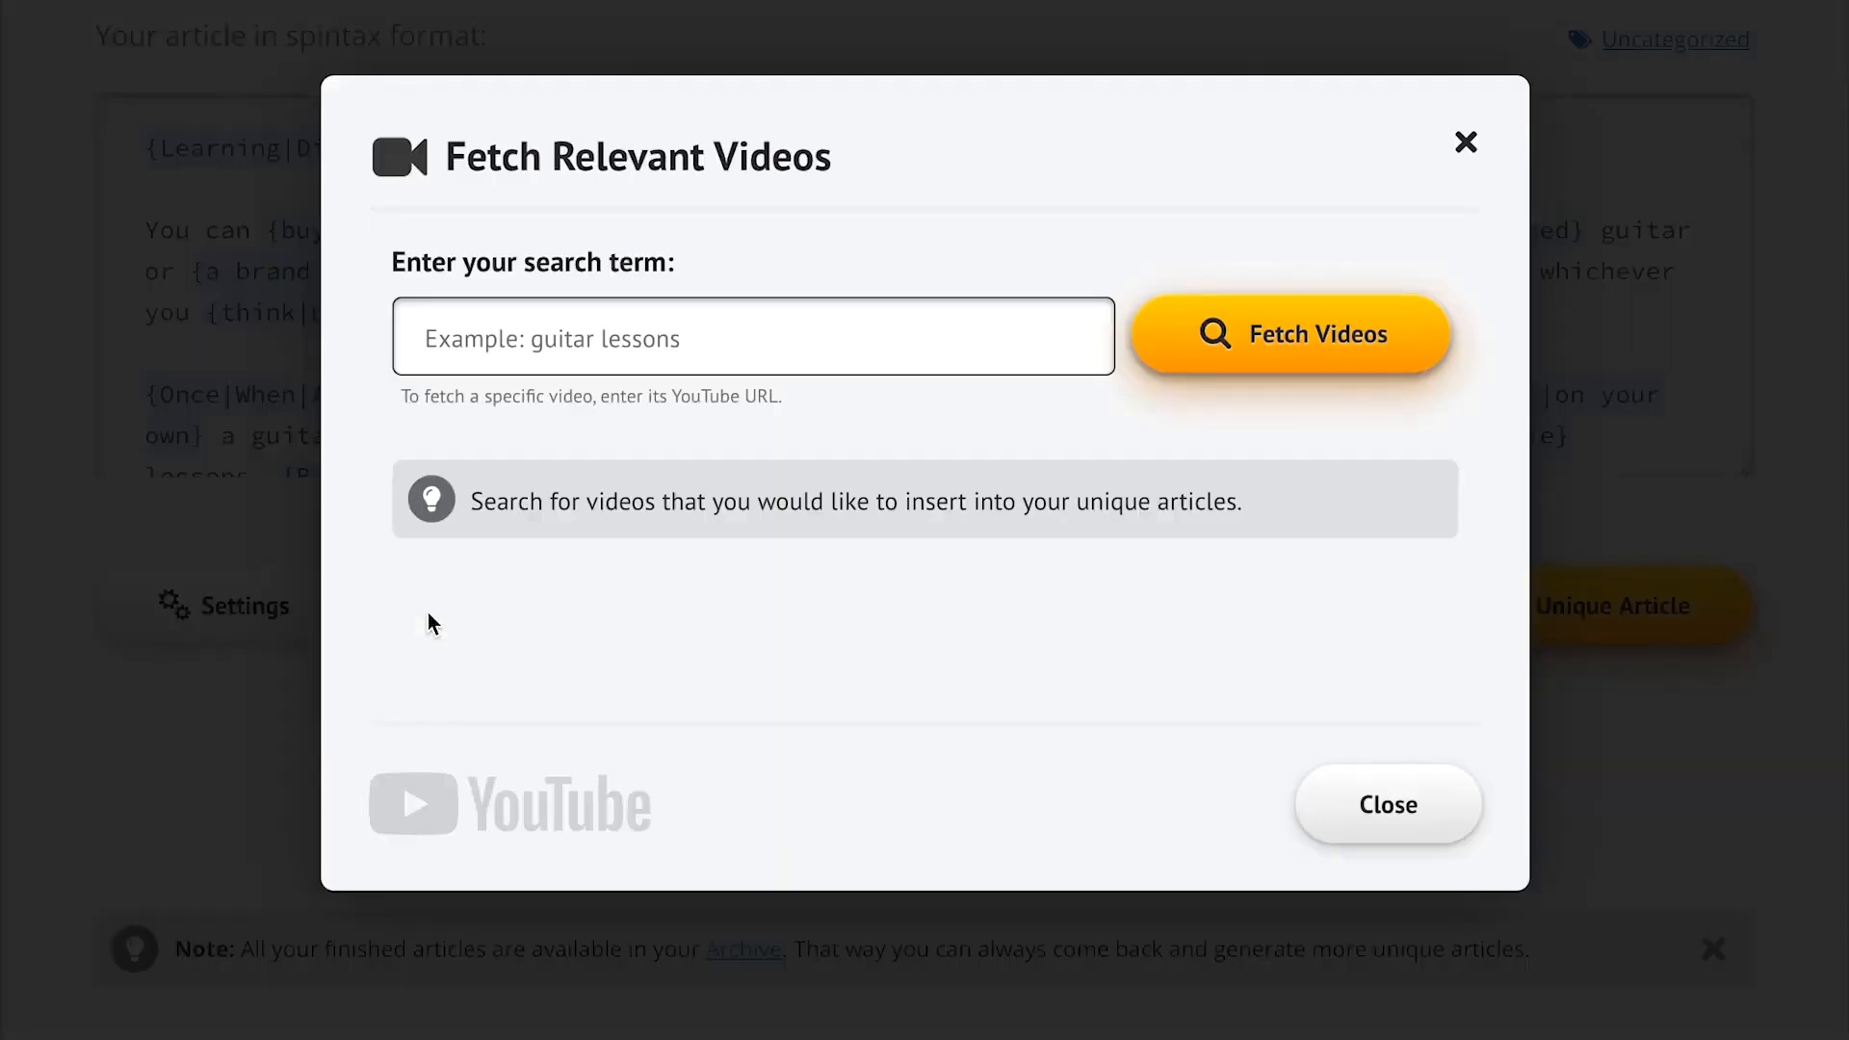
{"action": "type", "text": "guitar lessons"}
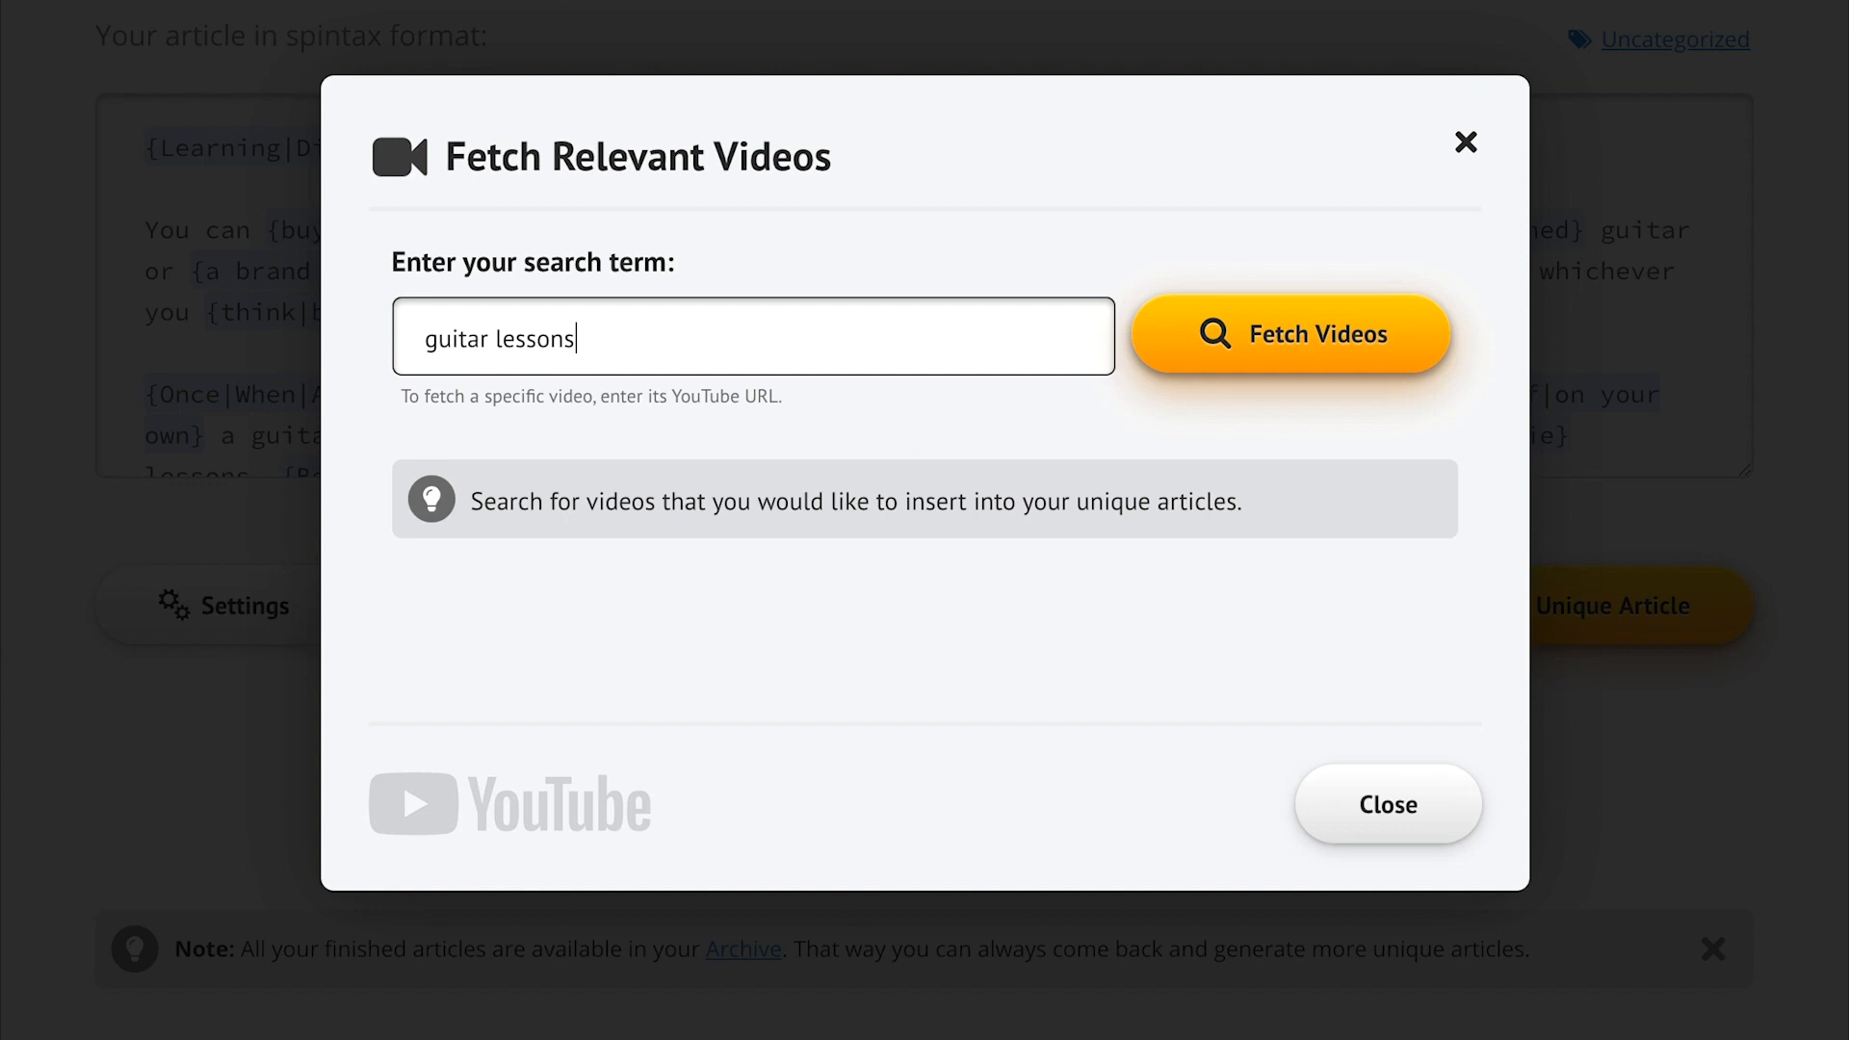
{"action": "left_click", "coordinate": [1164, 336]}
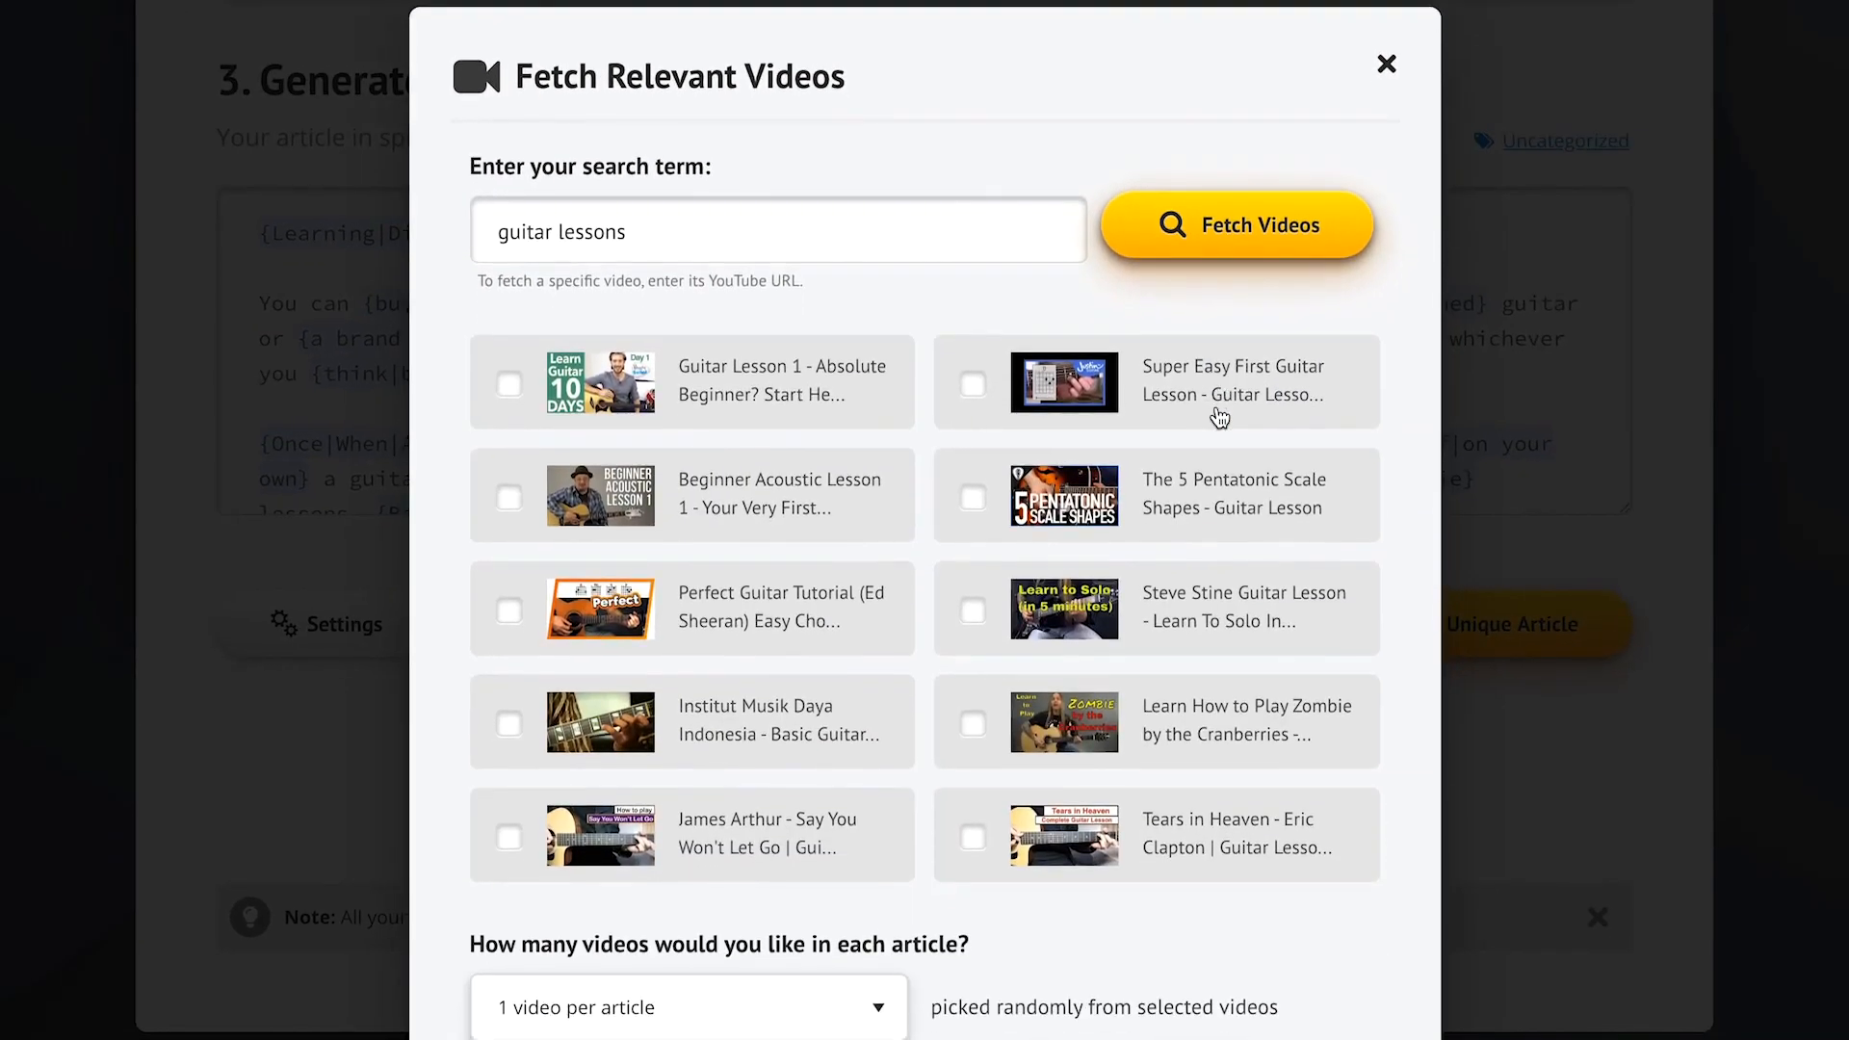
{"action": "left_click", "coordinate": [809, 409]}
{"action": "left_click", "coordinate": [828, 487]}
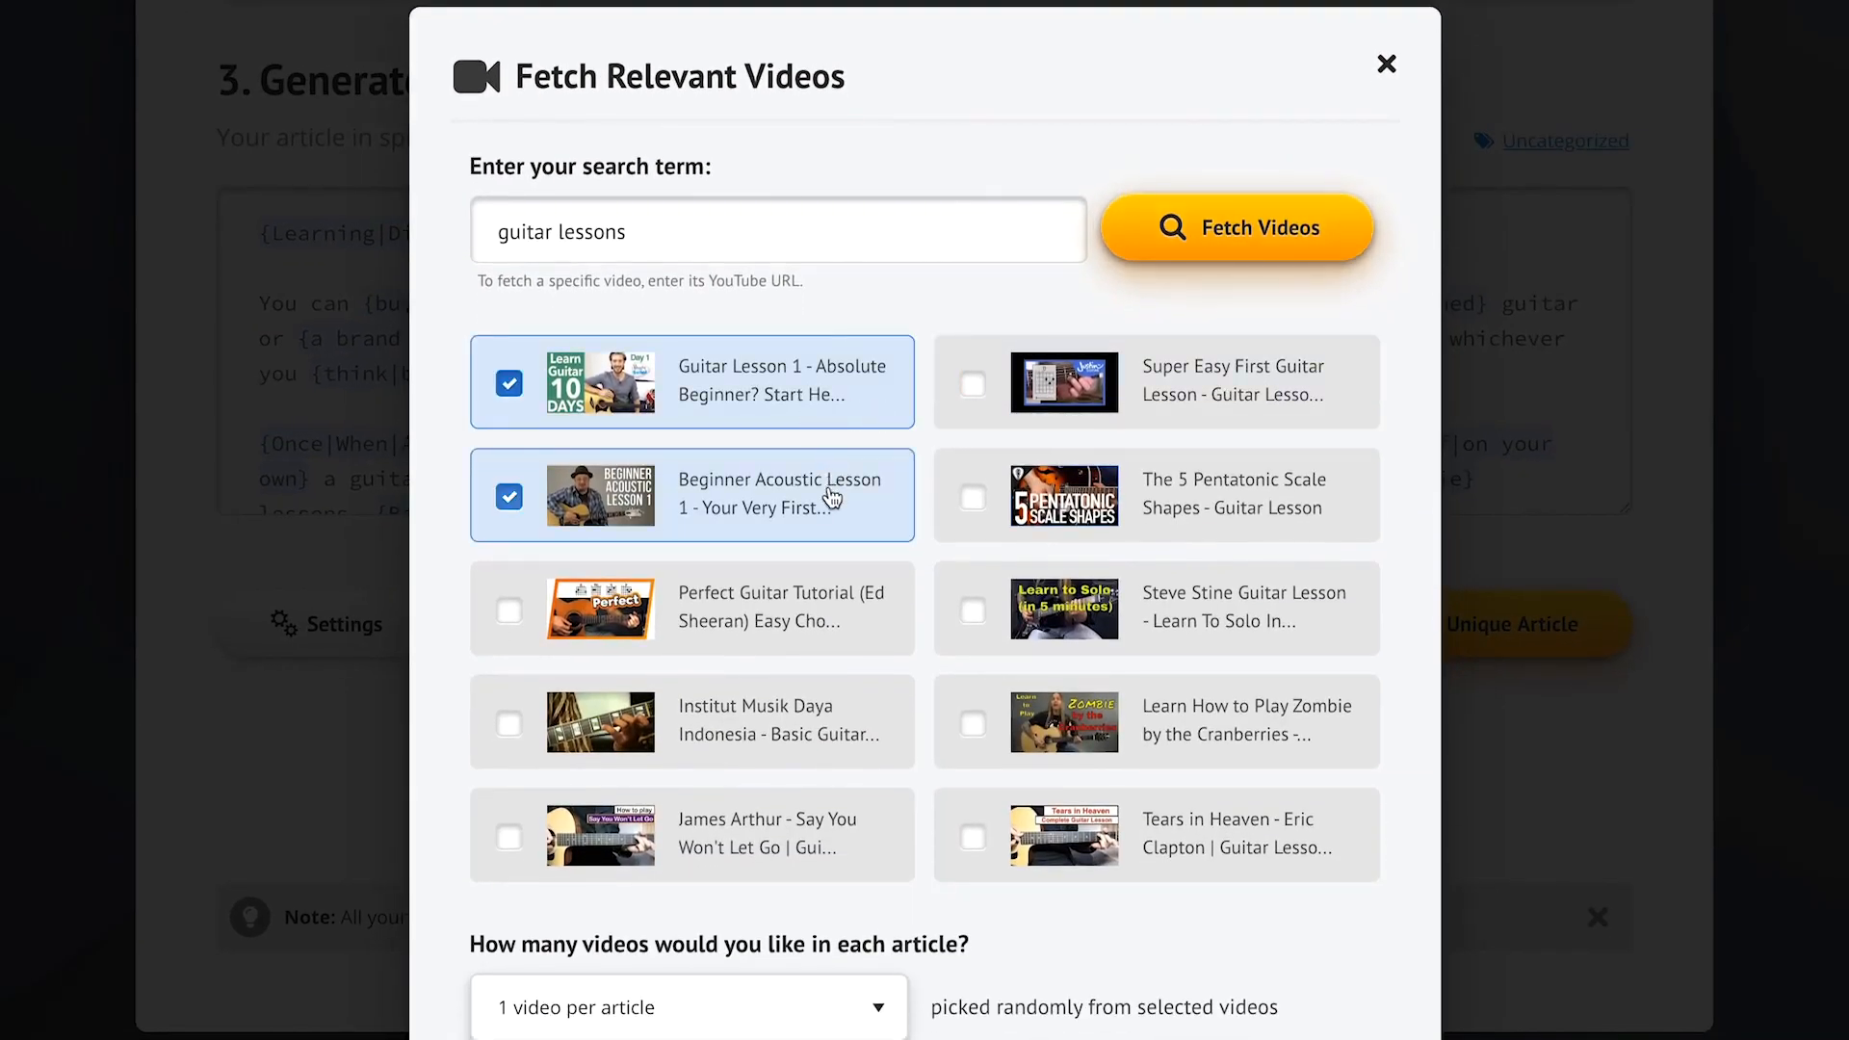
{"action": "left_click", "coordinate": [1102, 710]}
{"action": "left_click", "coordinate": [1161, 838]}
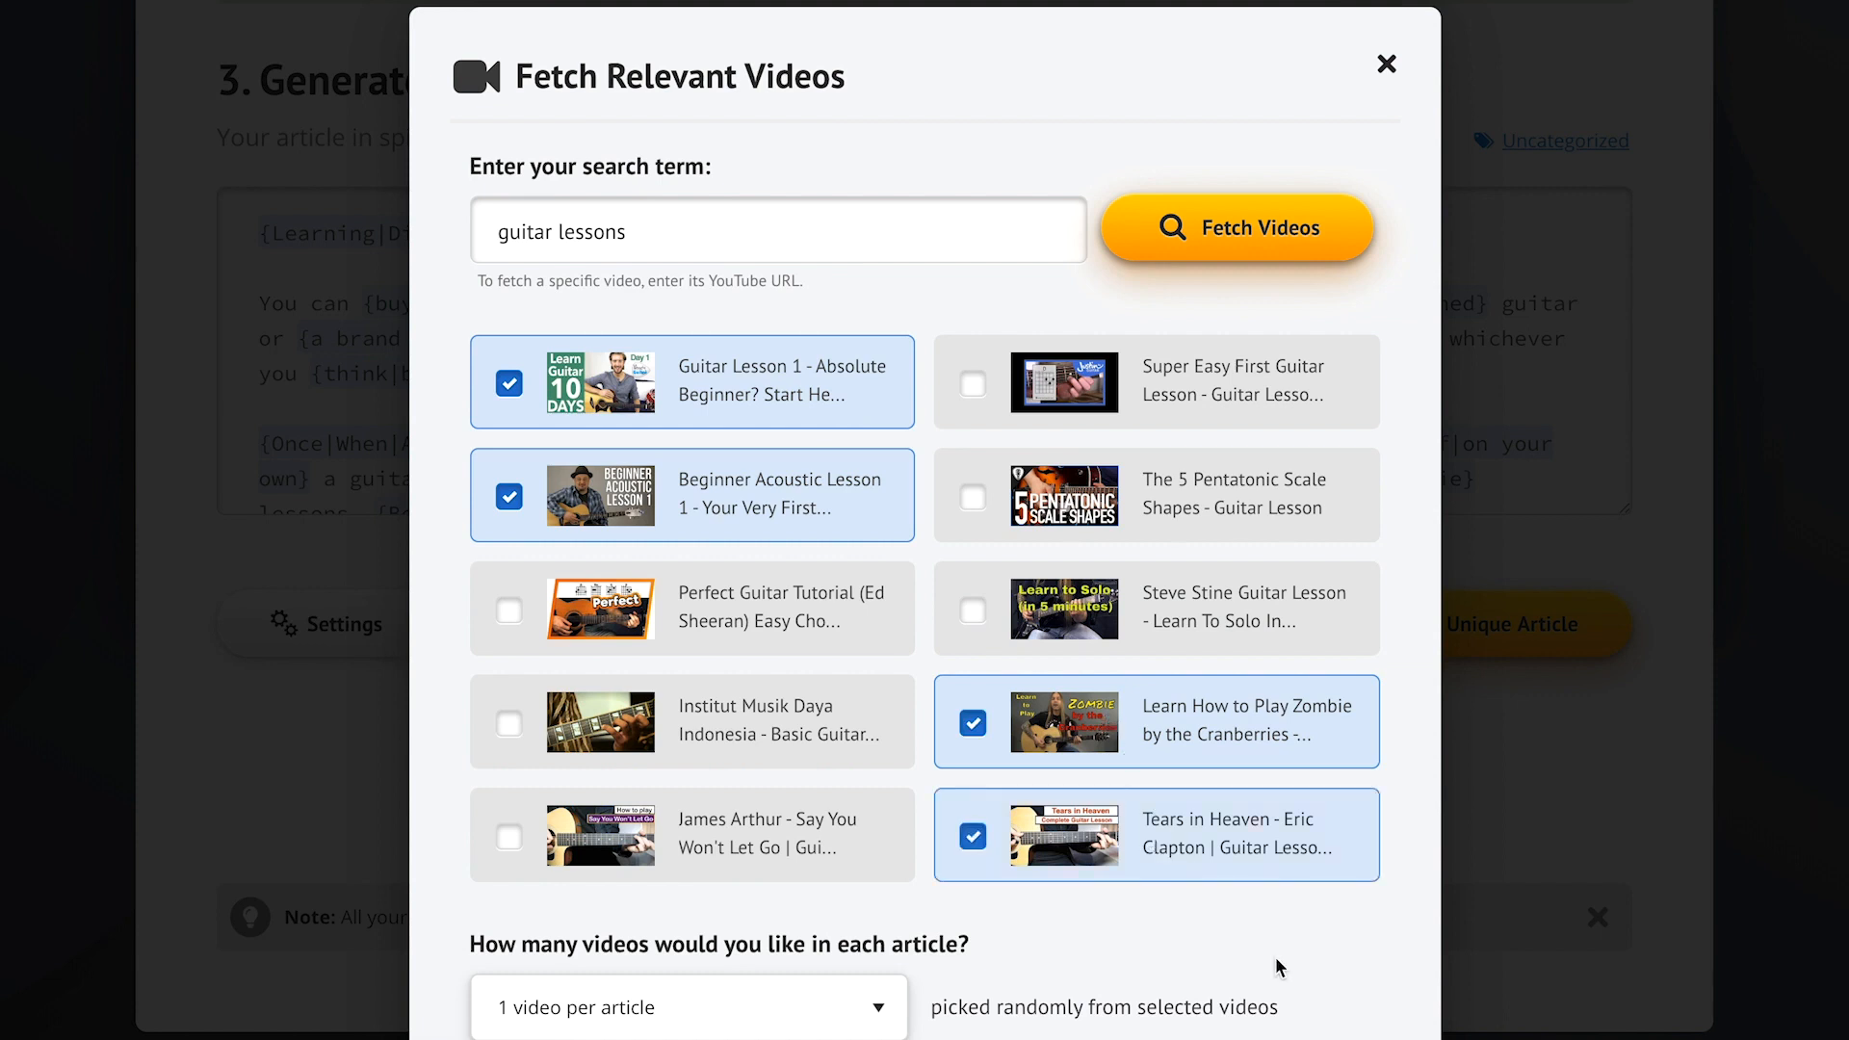
{"action": "scroll", "coordinate": [1281, 968], "scroll_direction": "down", "scroll_amount": 3}
{"action": "left_click", "coordinate": [713, 650]}
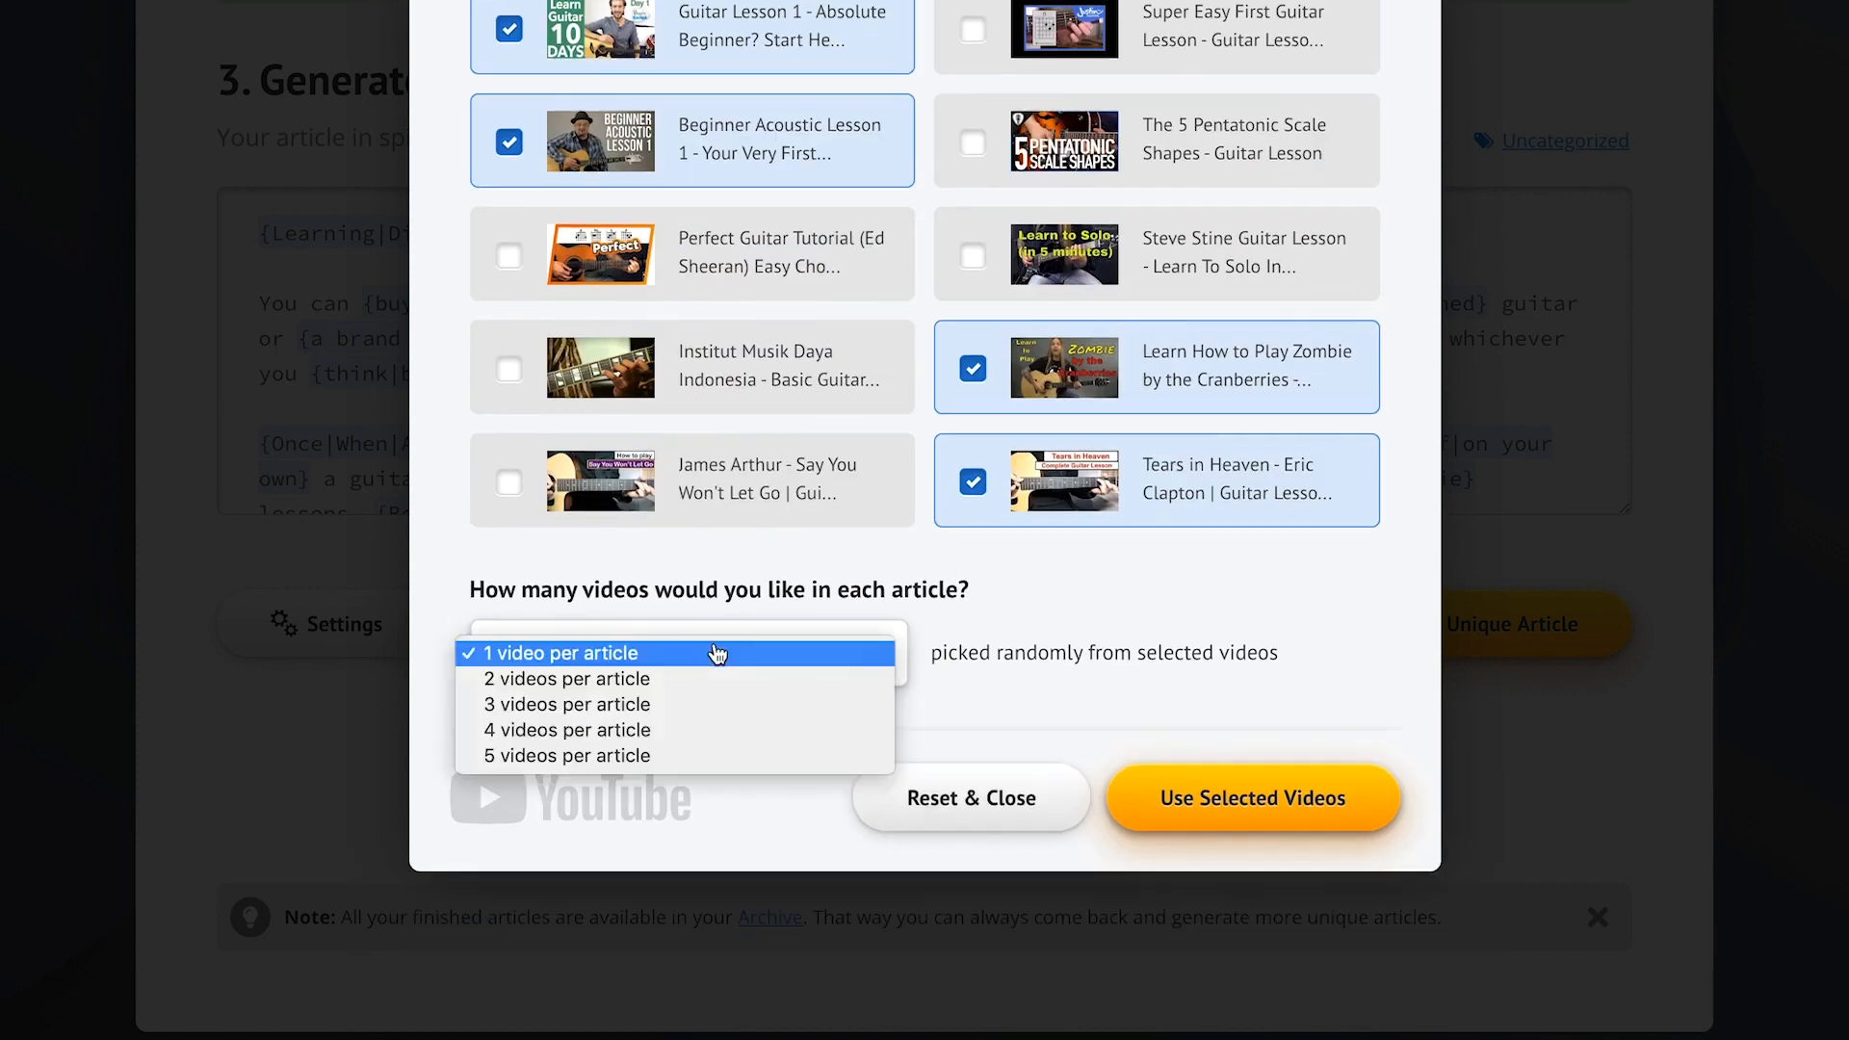
{"action": "left_click", "coordinate": [727, 679]}
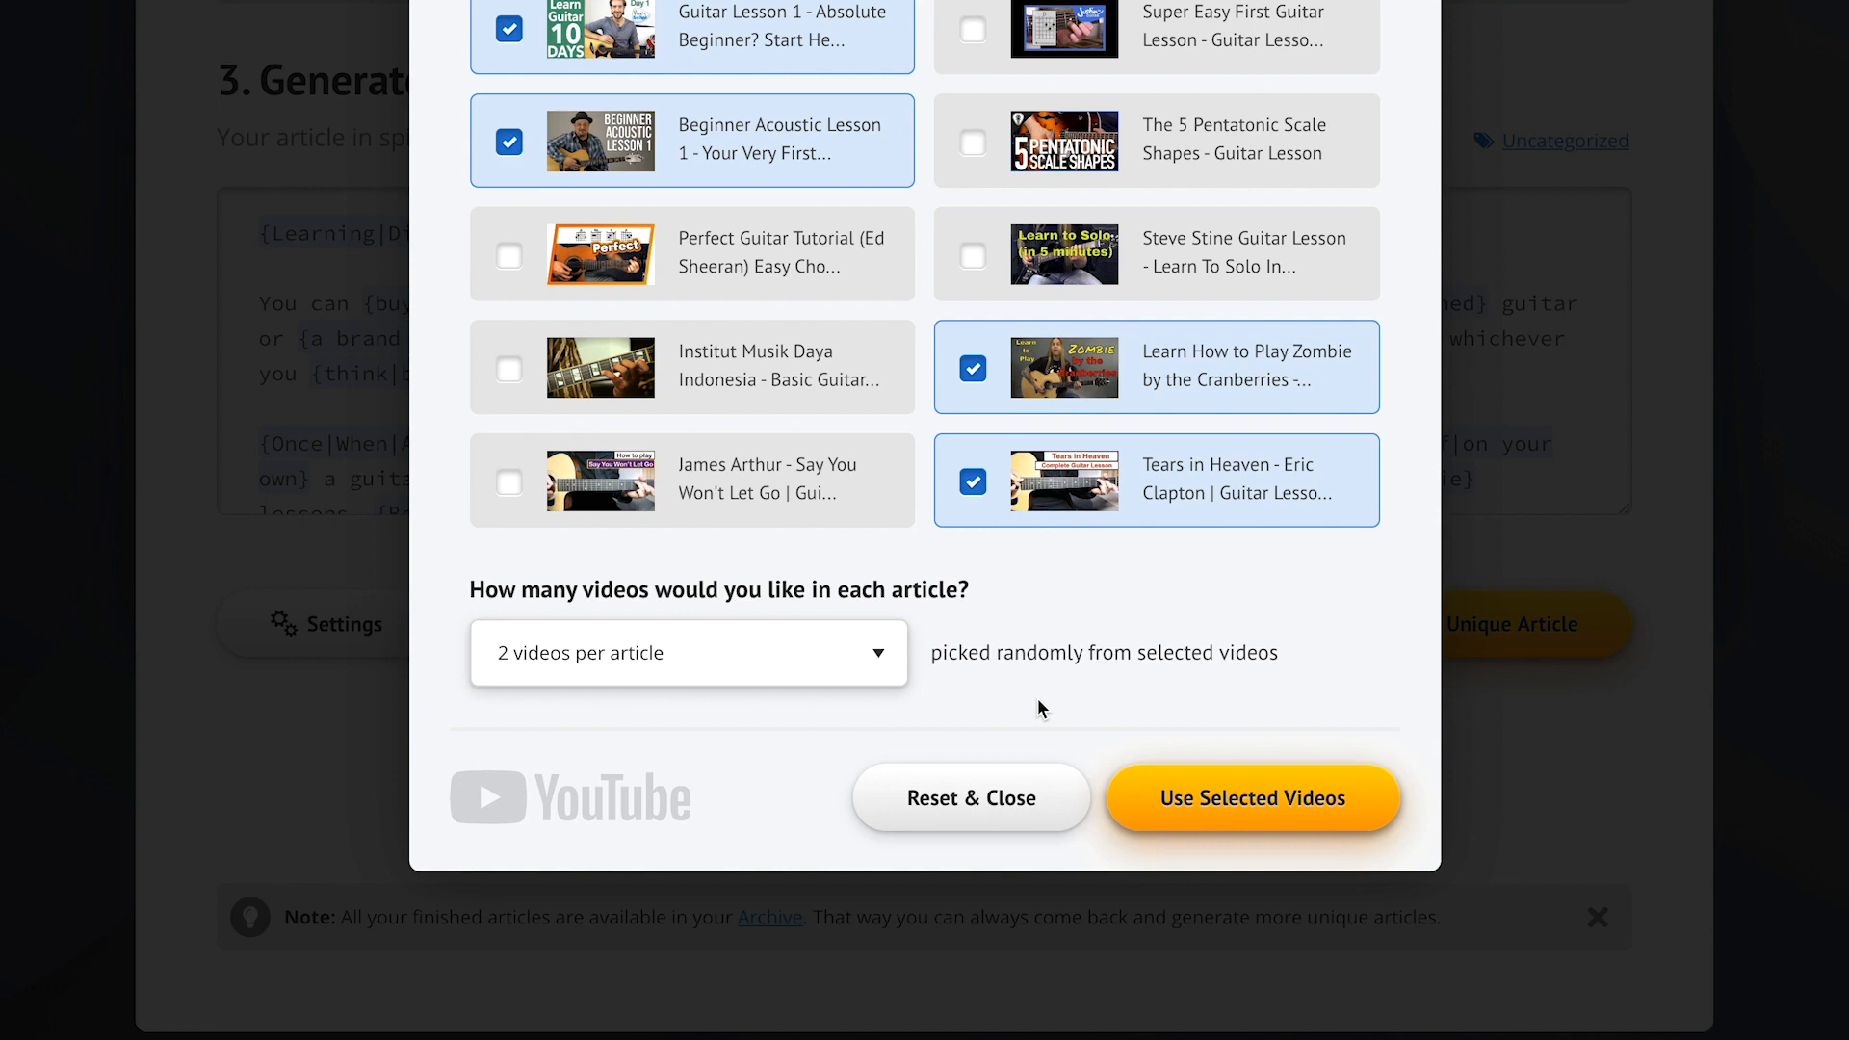
{"action": "left_click", "coordinate": [1278, 819]}
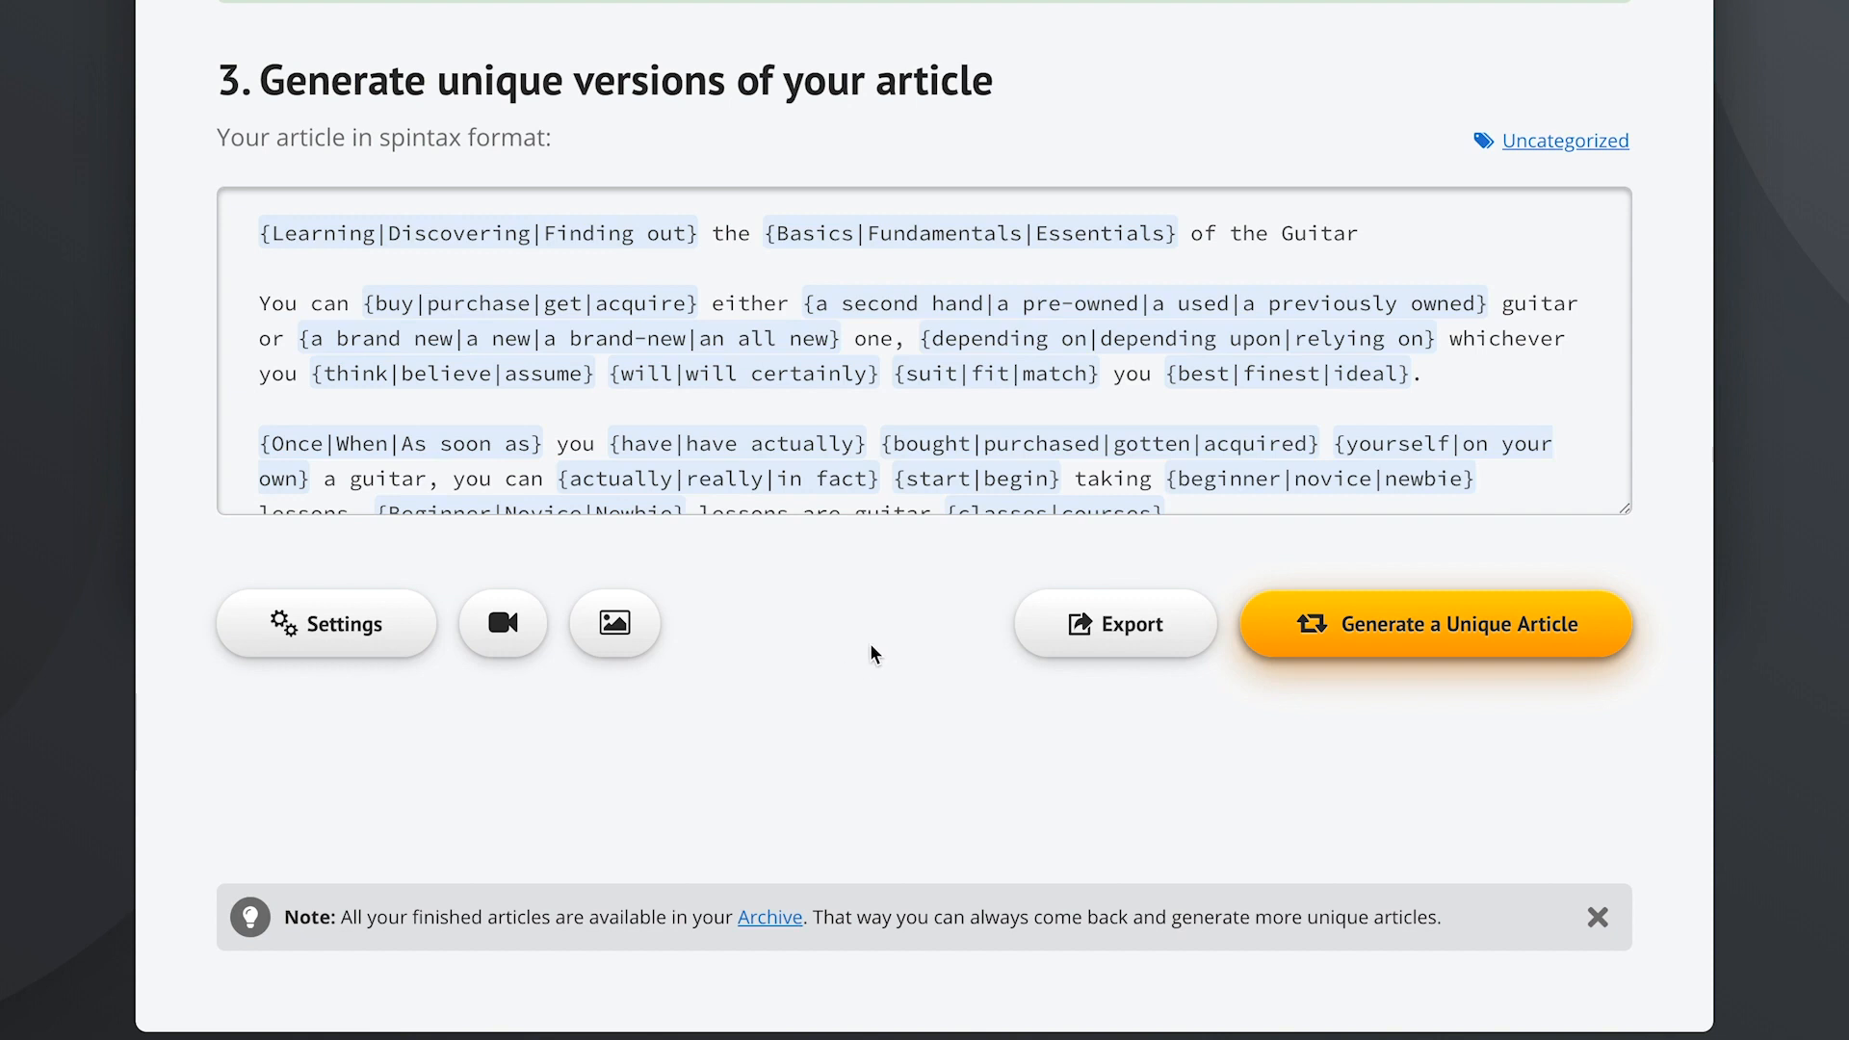
- Generate a 92%-unique 'Learning the Essentials of the Guitar' article and preview it
{"action": "left_click", "coordinate": [1426, 628]}
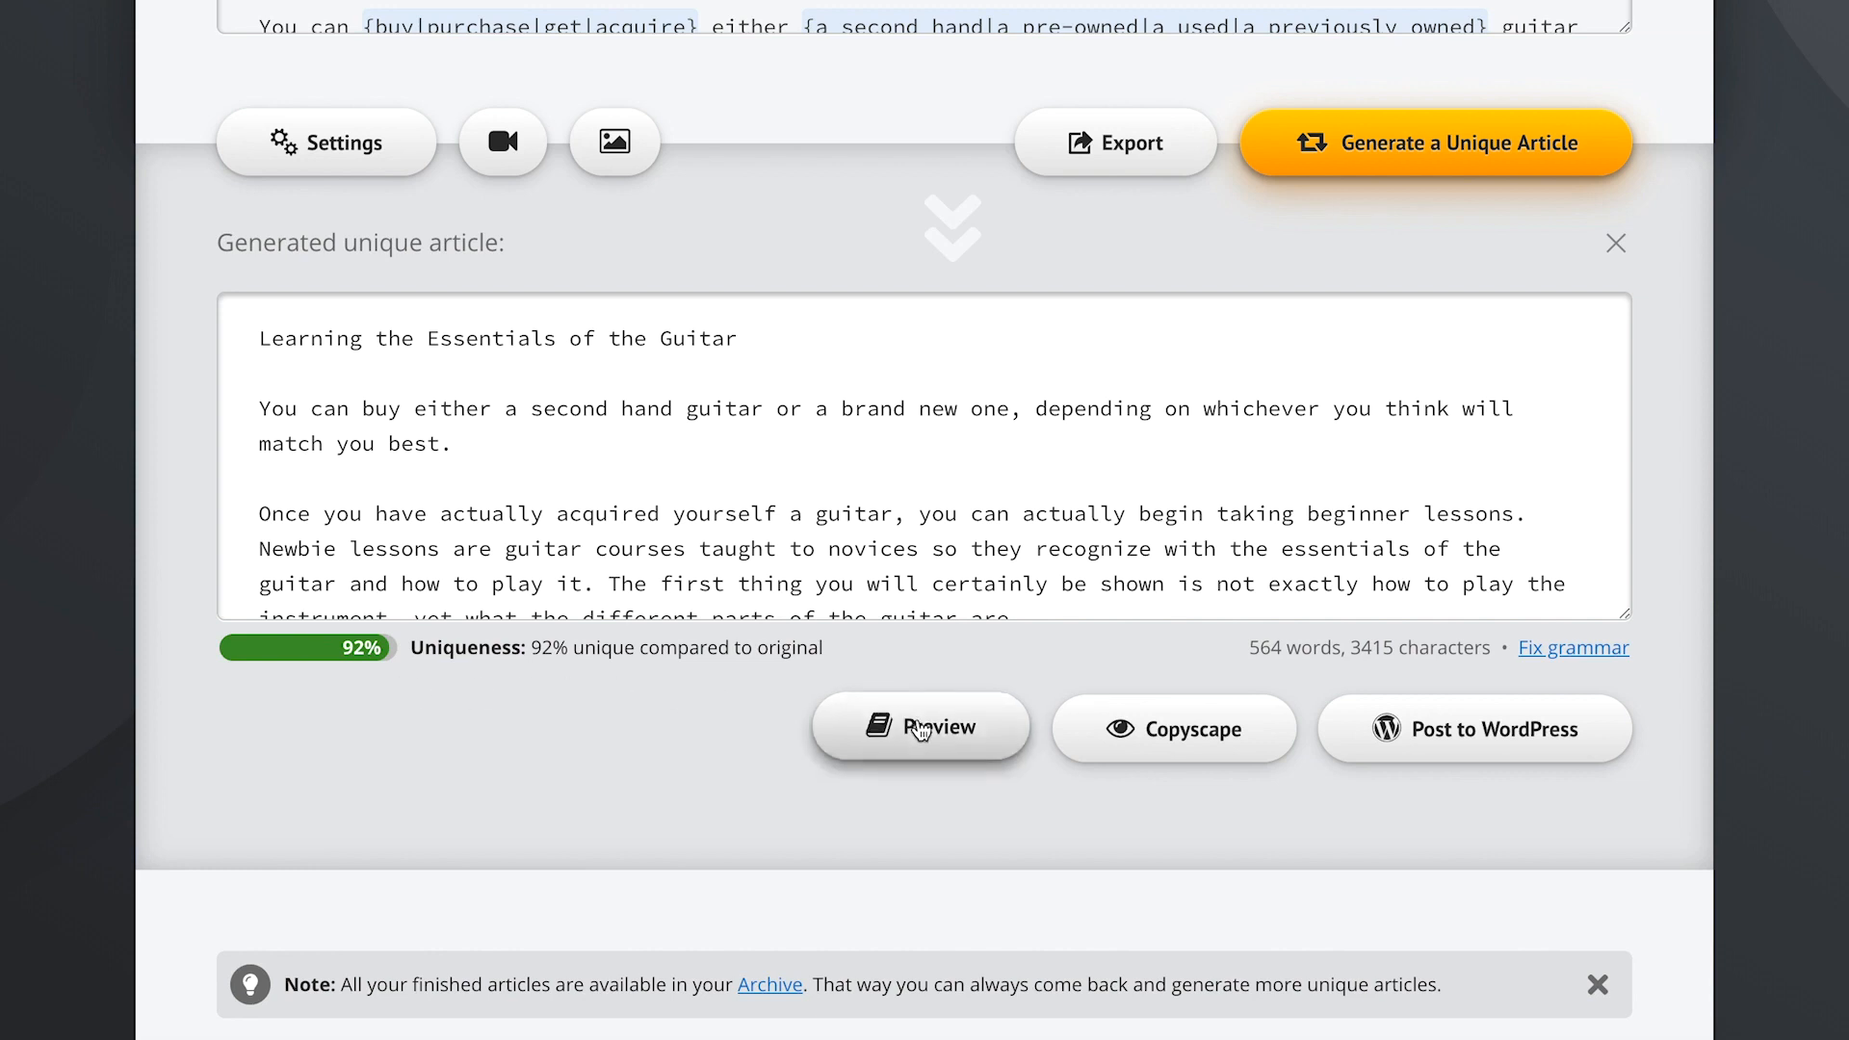
{"action": "left_click", "coordinate": [920, 728]}
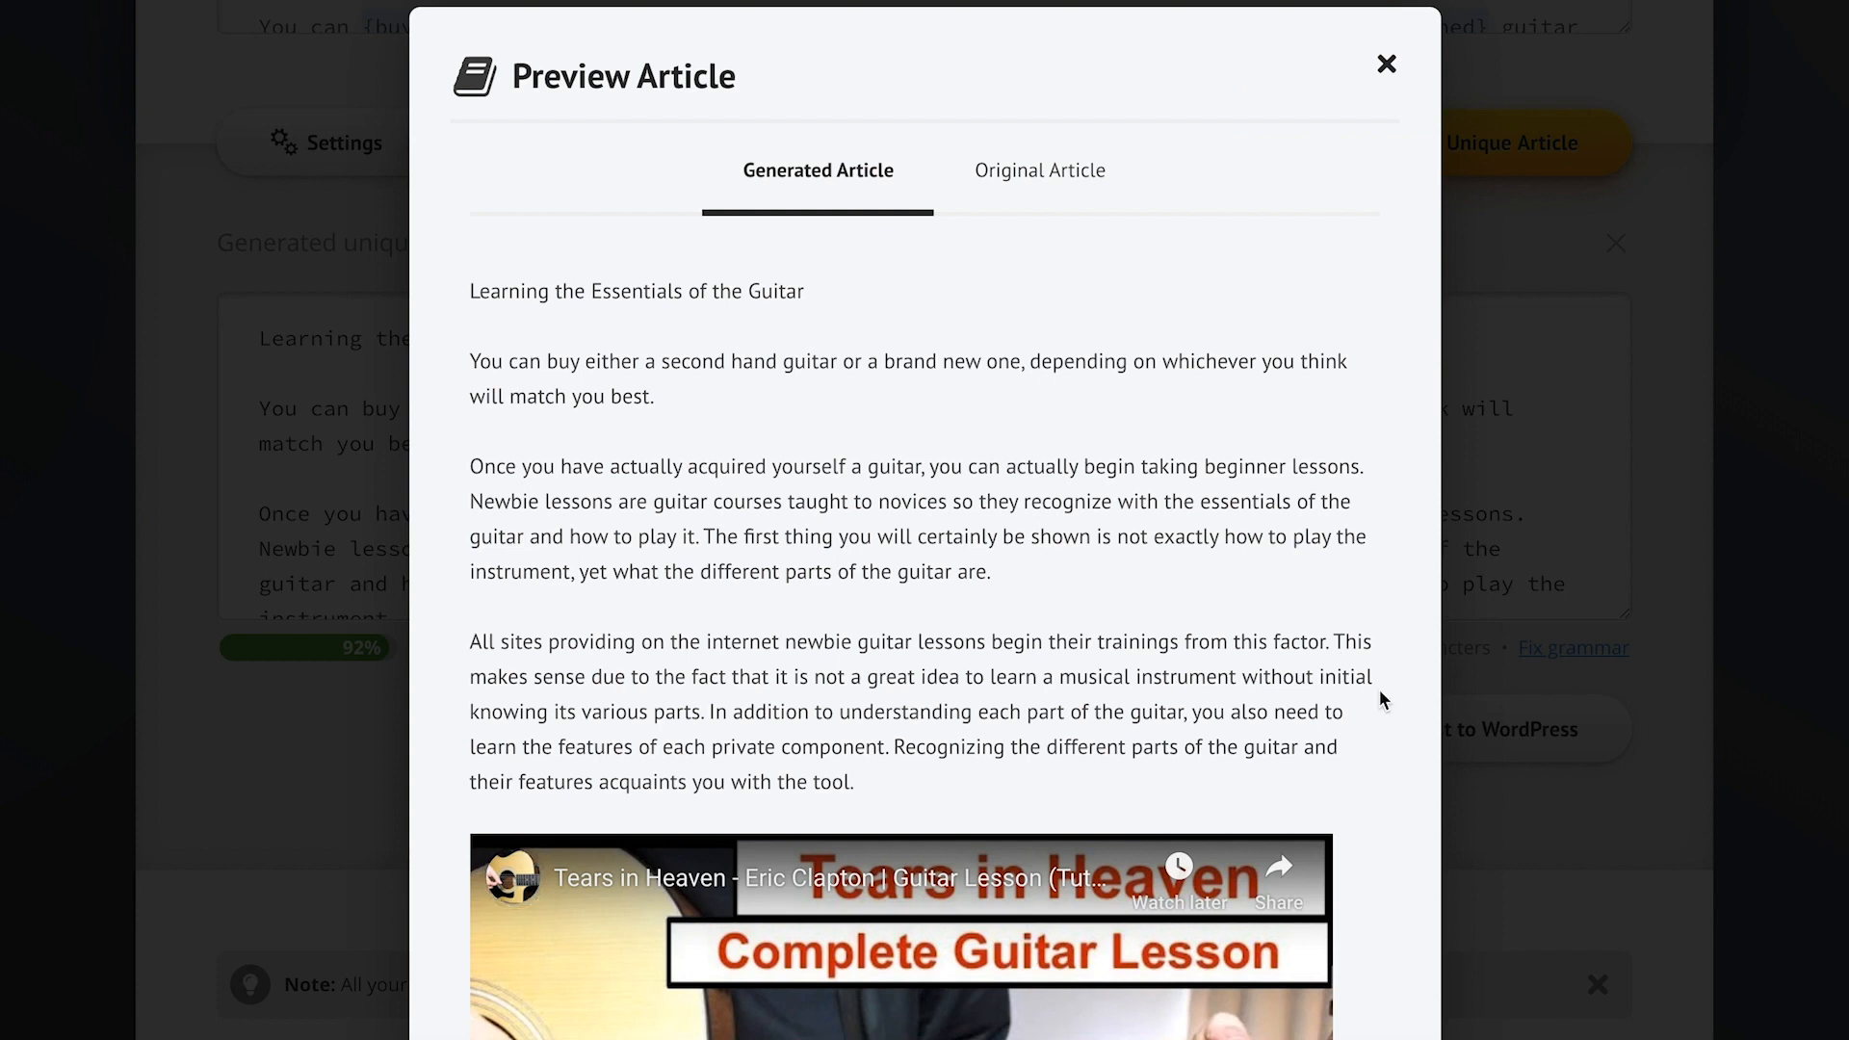
{"action": "scroll", "coordinate": [1380, 694], "scroll_direction": "down", "scroll_amount": 6}
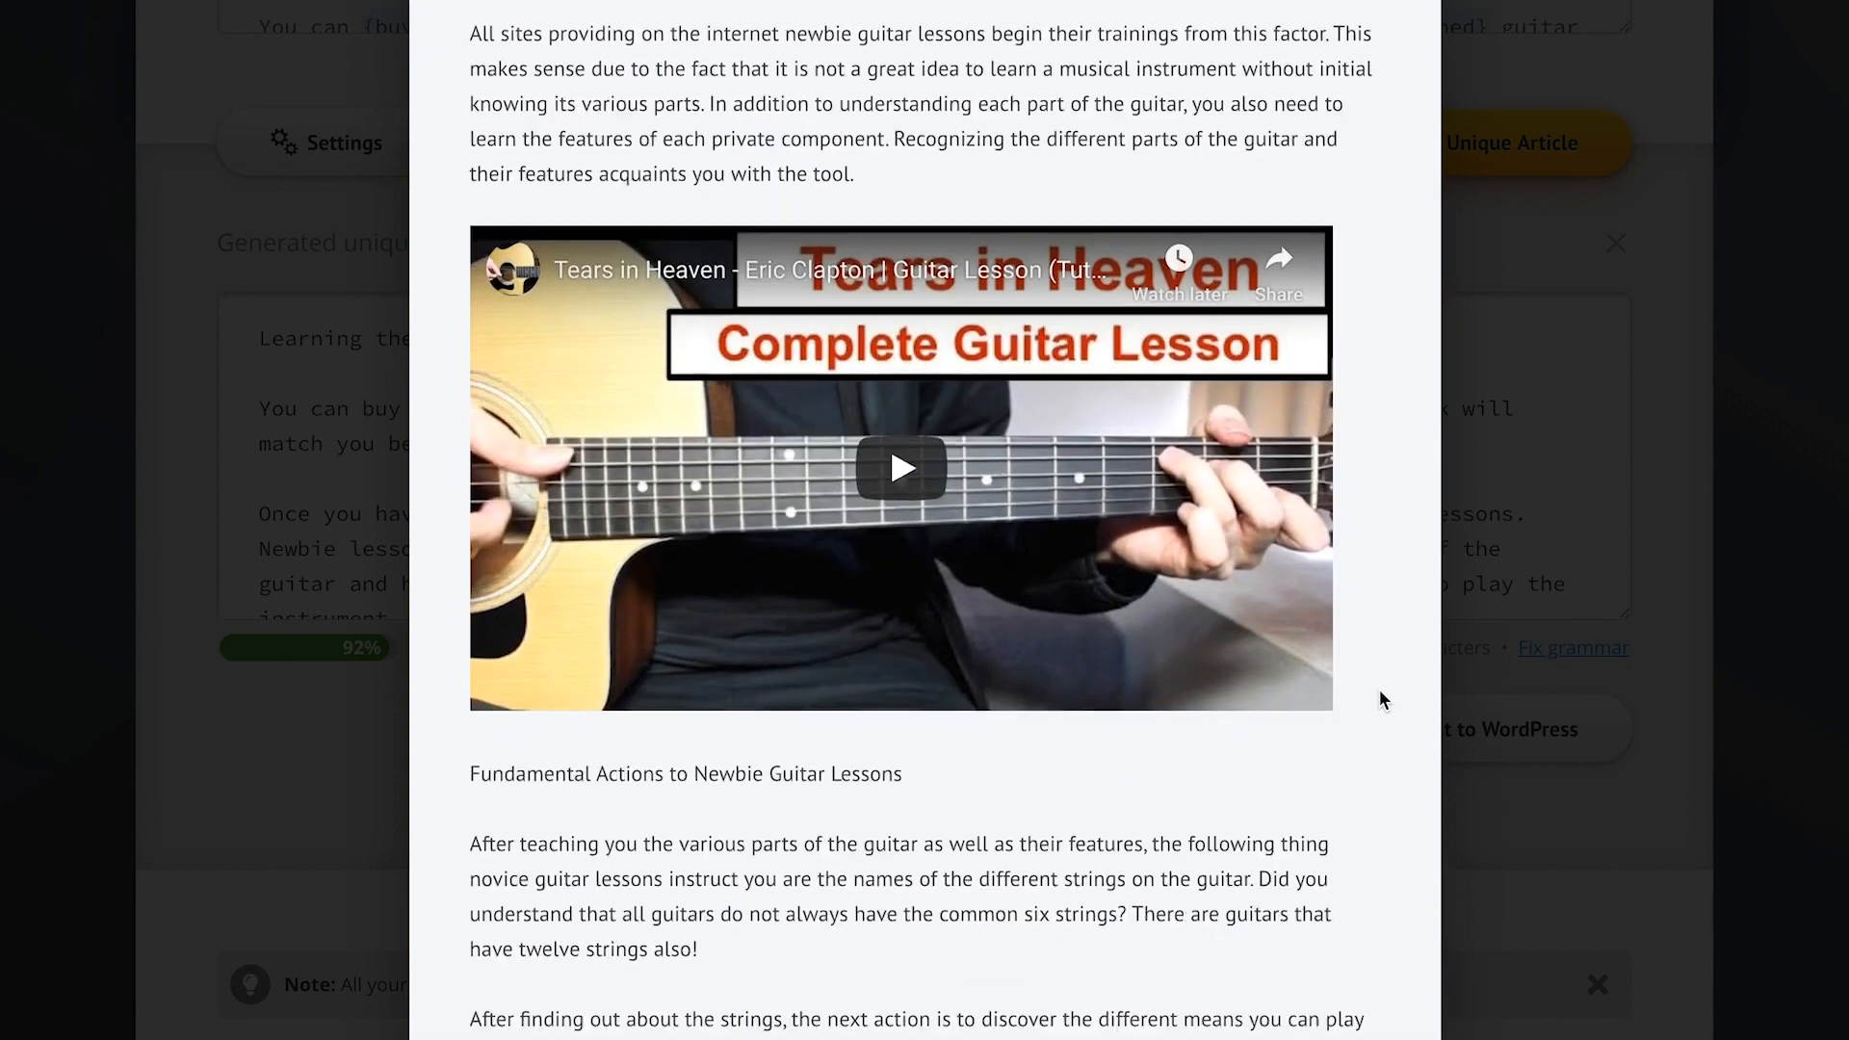
{"action": "scroll", "coordinate": [1380, 695], "scroll_direction": "down", "scroll_amount": 4}
{"action": "scroll", "coordinate": [1380, 696], "scroll_direction": "down", "scroll_amount": 6}
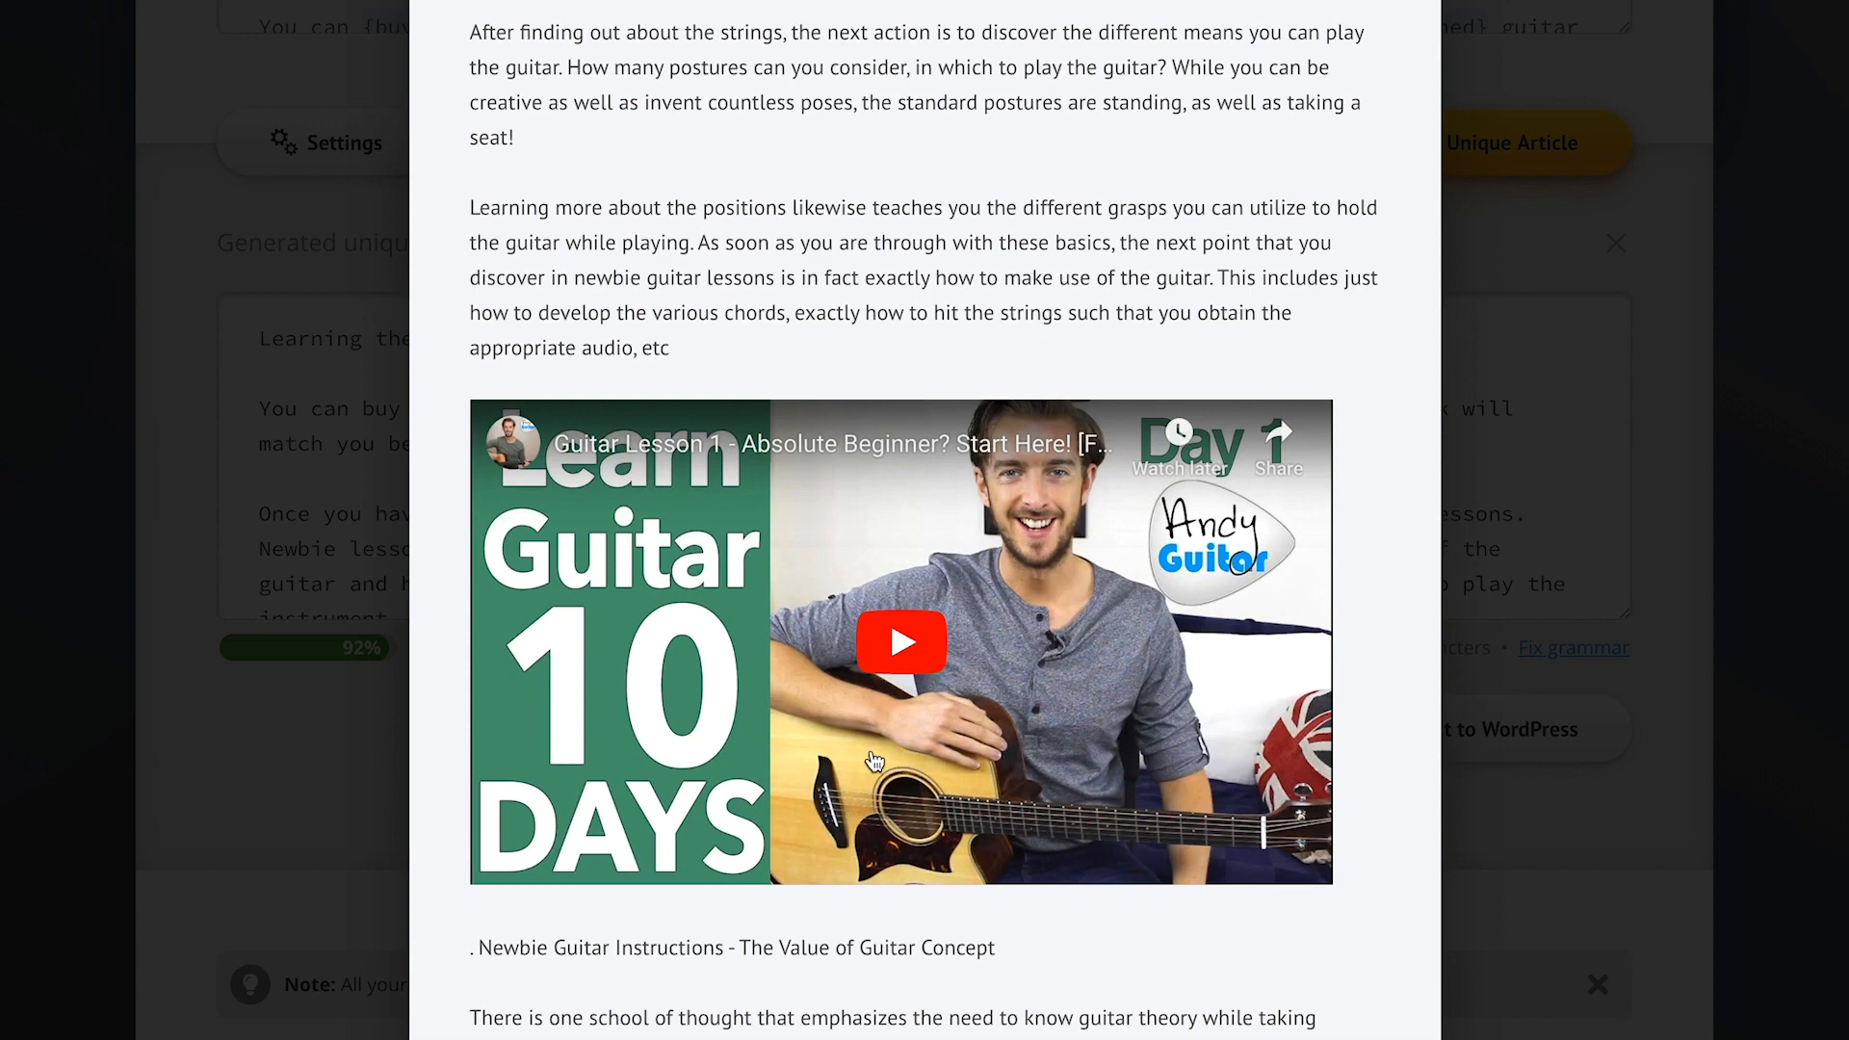
{"action": "scroll", "coordinate": [1387, 489], "scroll_direction": "up", "scroll_amount": 15}
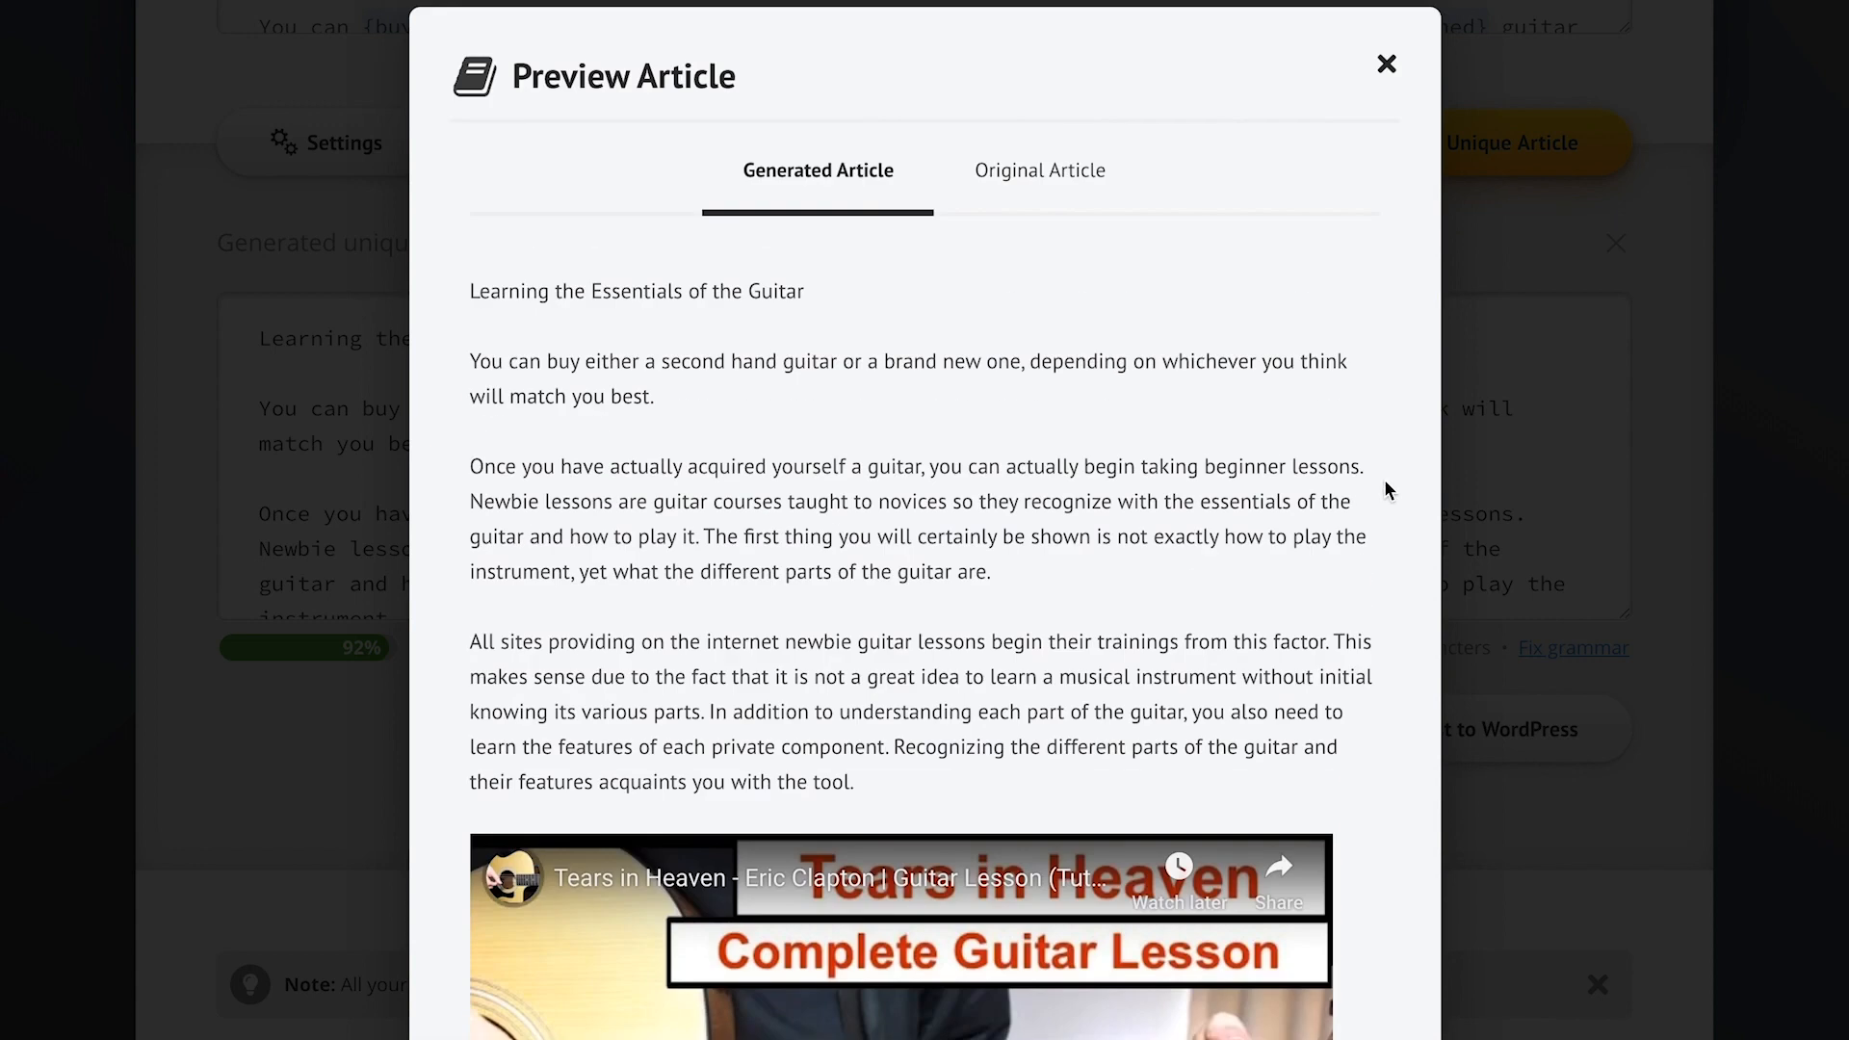
{"action": "left_click", "coordinate": [1035, 185]}
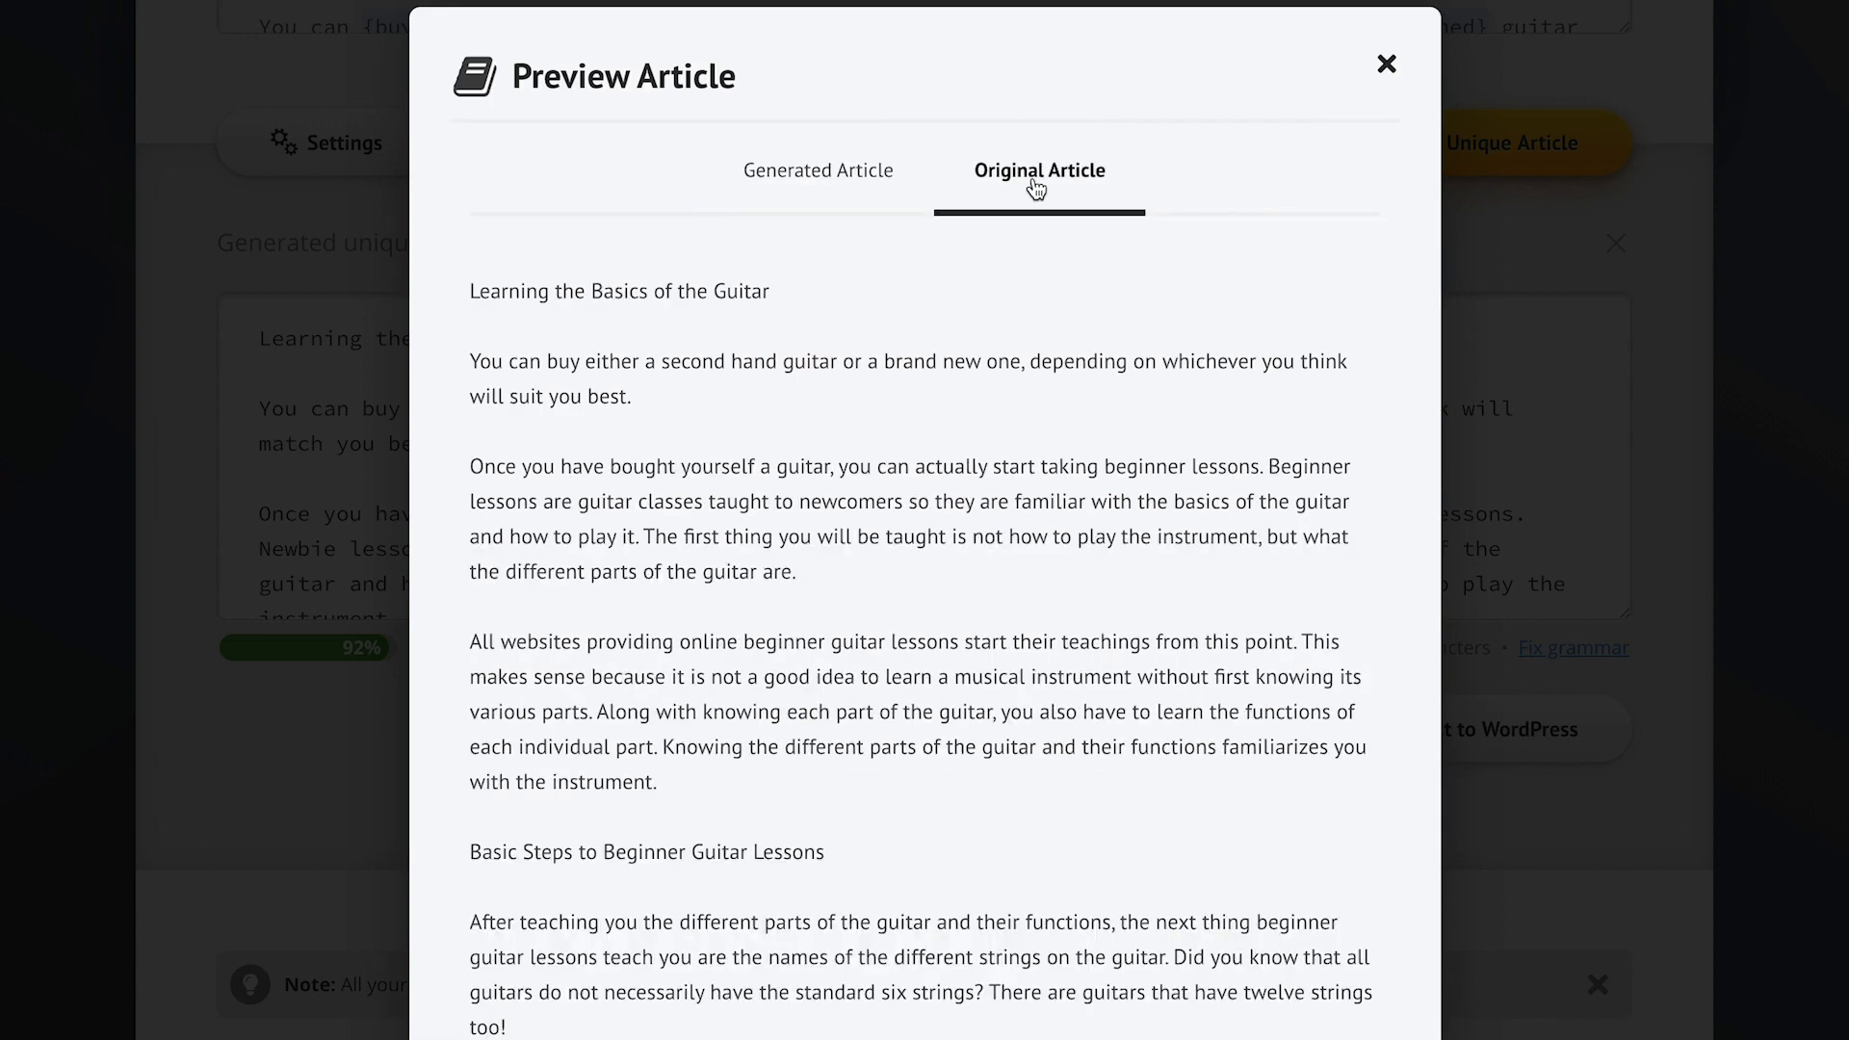
{"action": "left_click", "coordinate": [807, 178]}
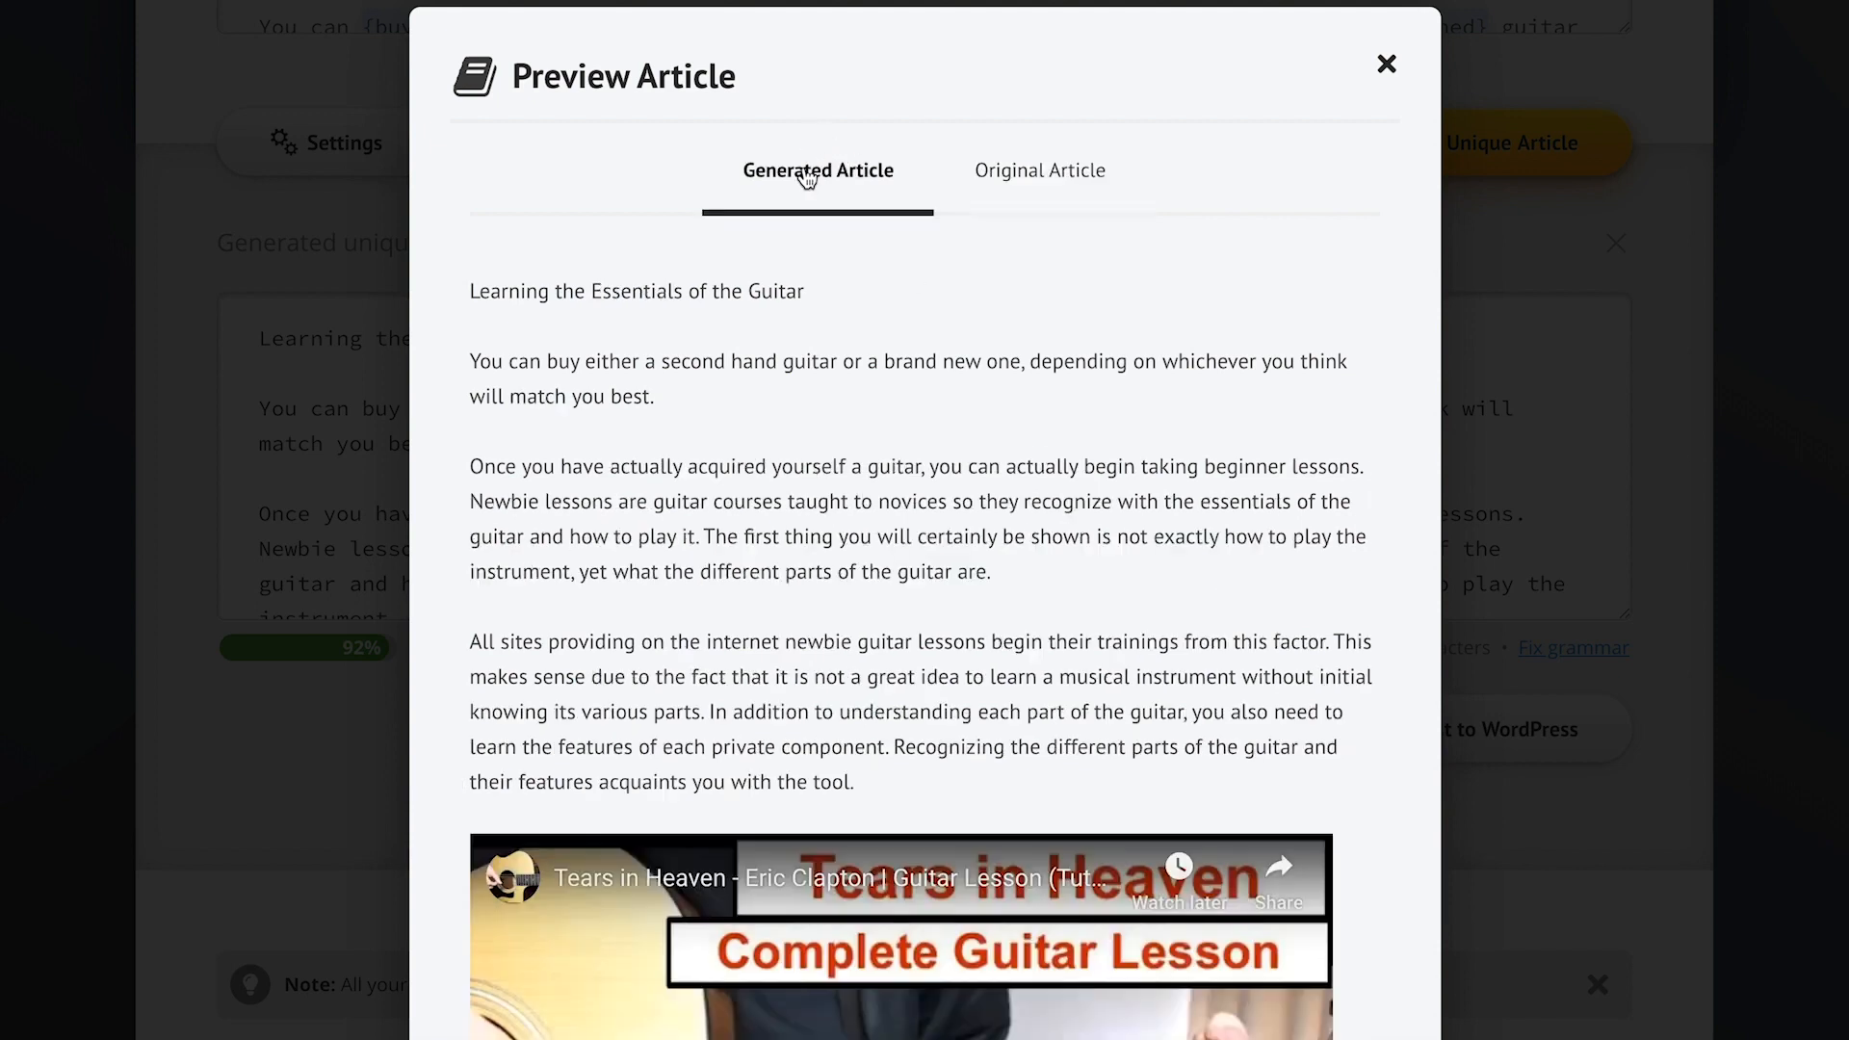
{"action": "left_click", "coordinate": [1524, 857]}
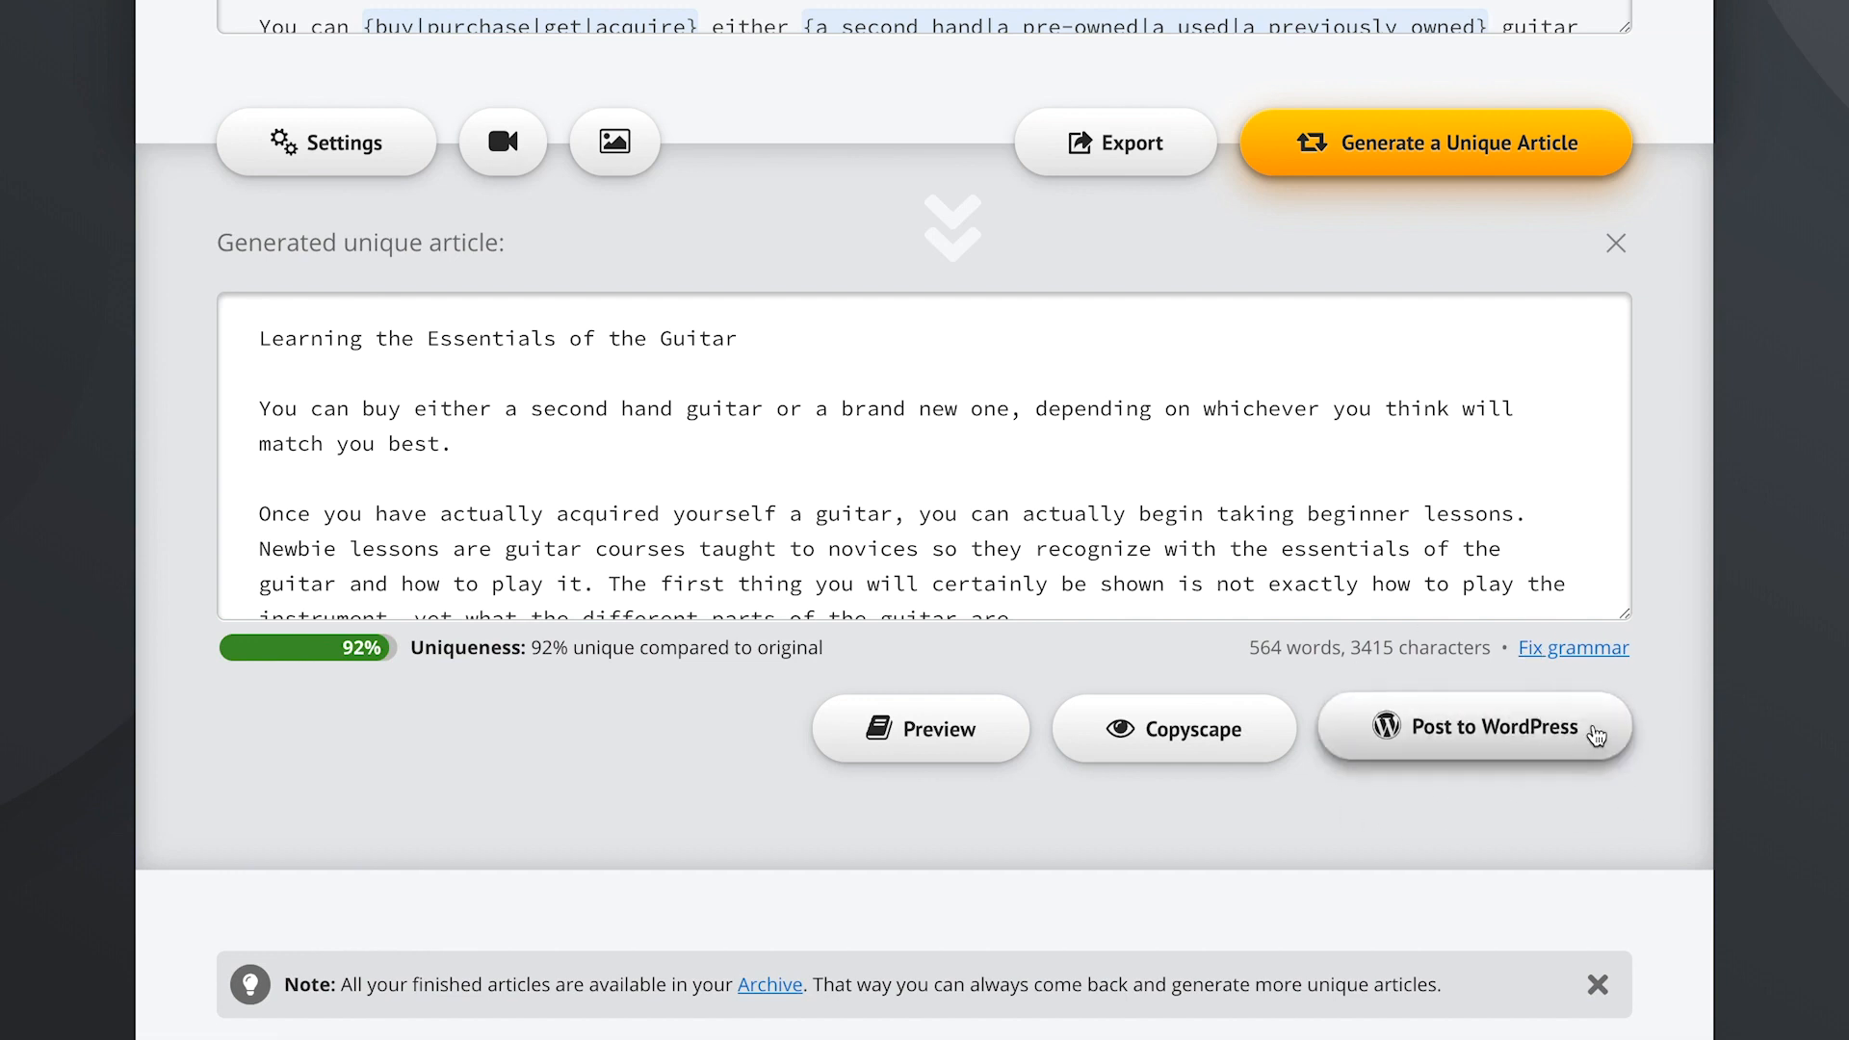
- Publish the article to the connected WordPress site with defaults and view the live post
{"action": "left_click", "coordinate": [1598, 734]}
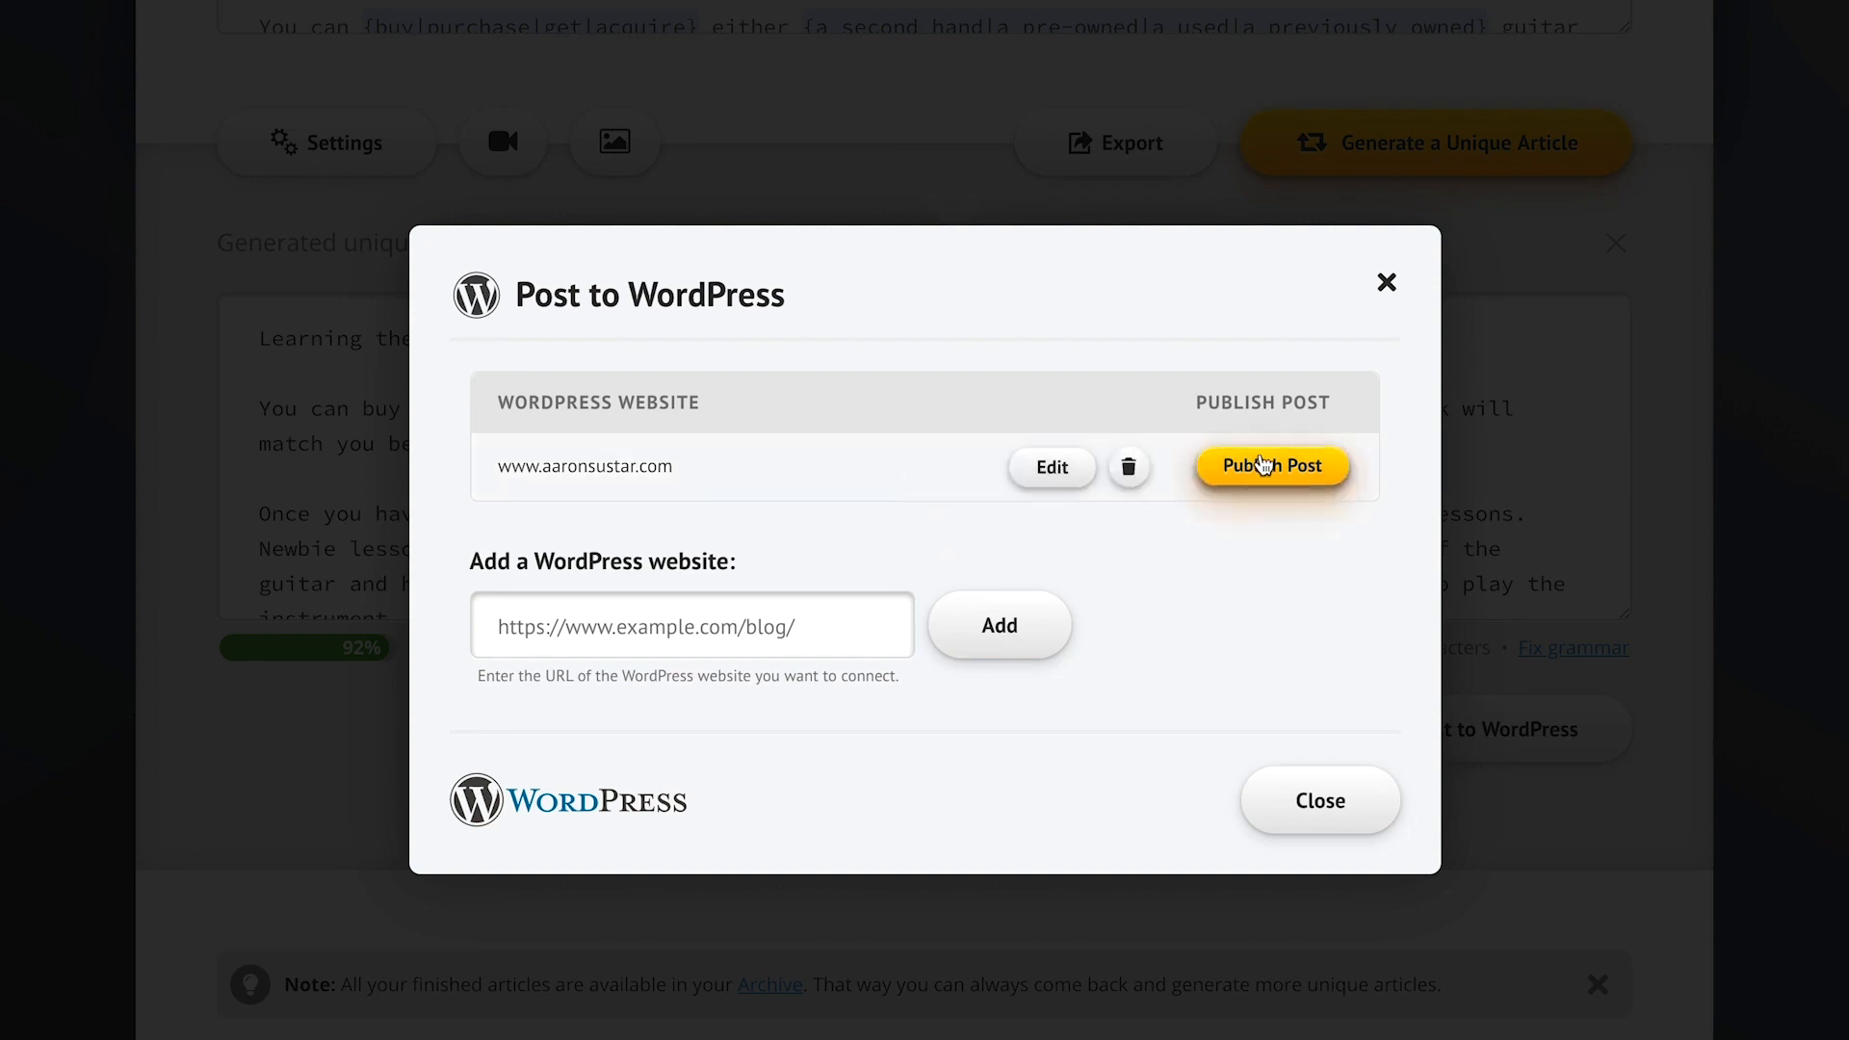
{"action": "left_click", "coordinate": [1300, 473]}
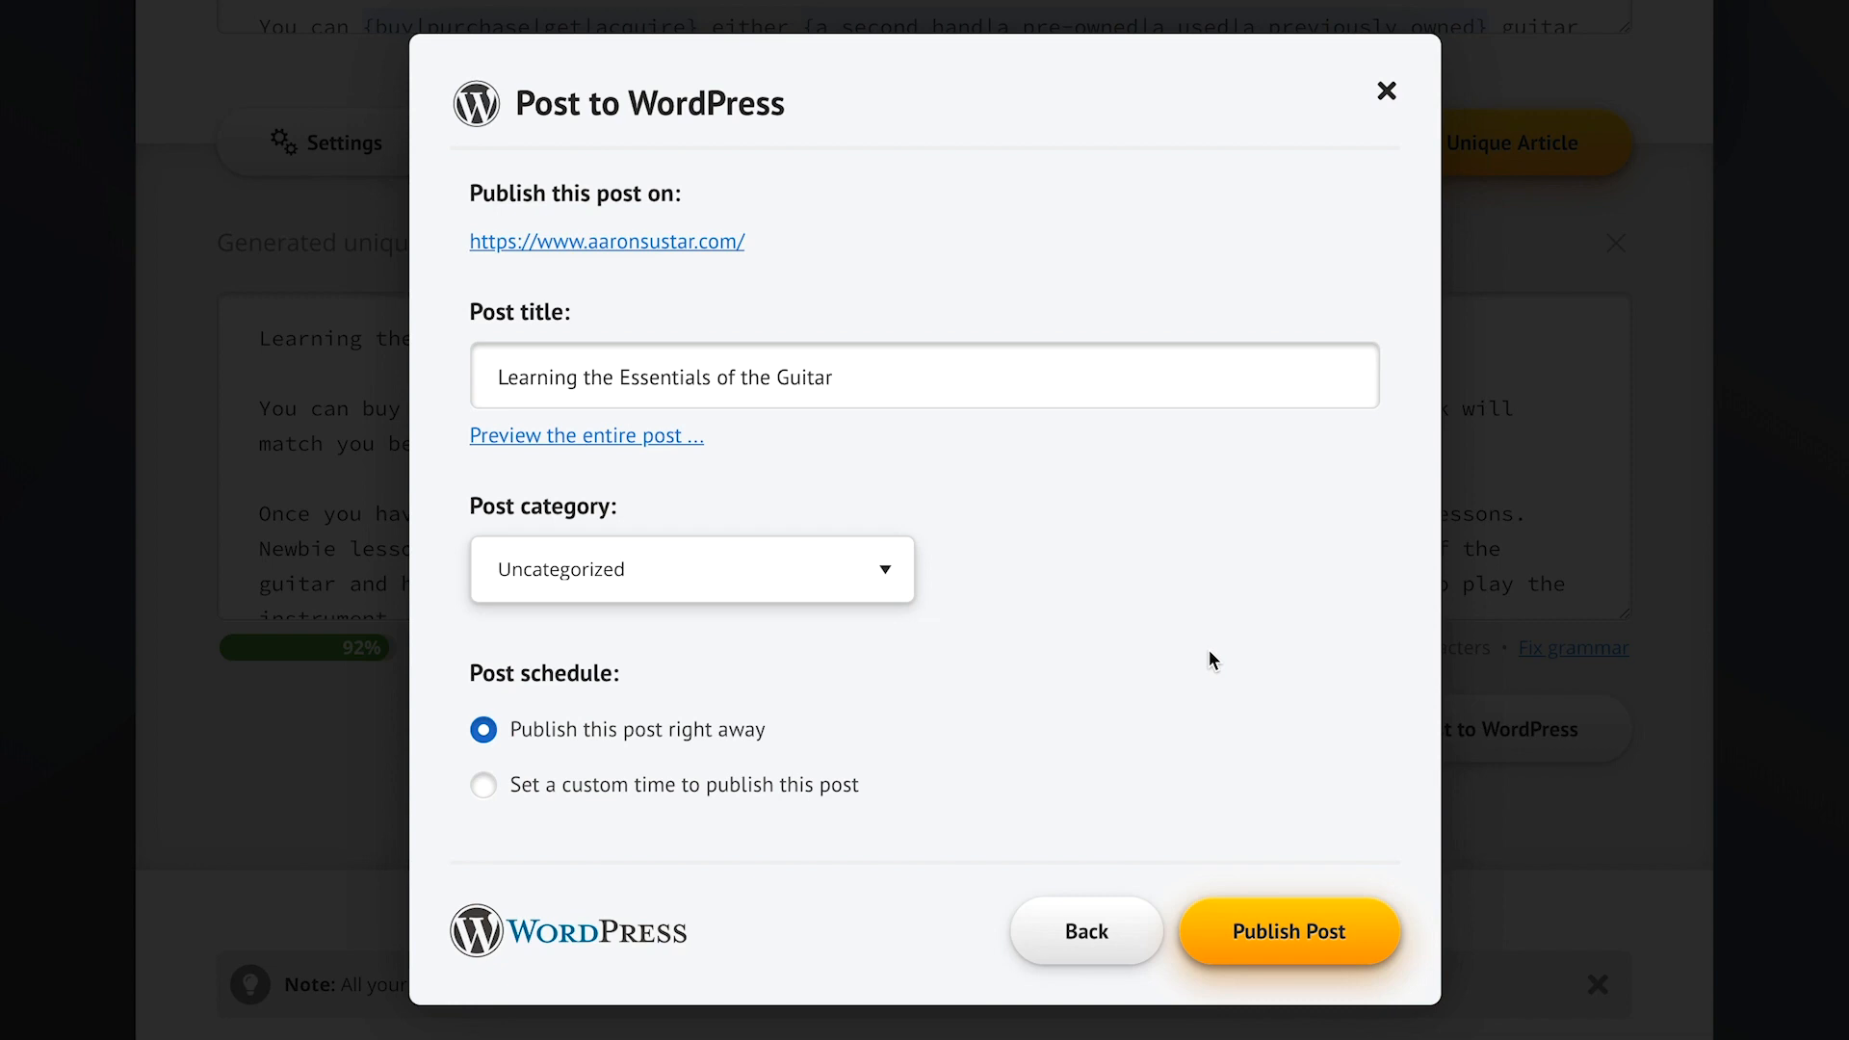
{"action": "left_click", "coordinate": [1310, 926]}
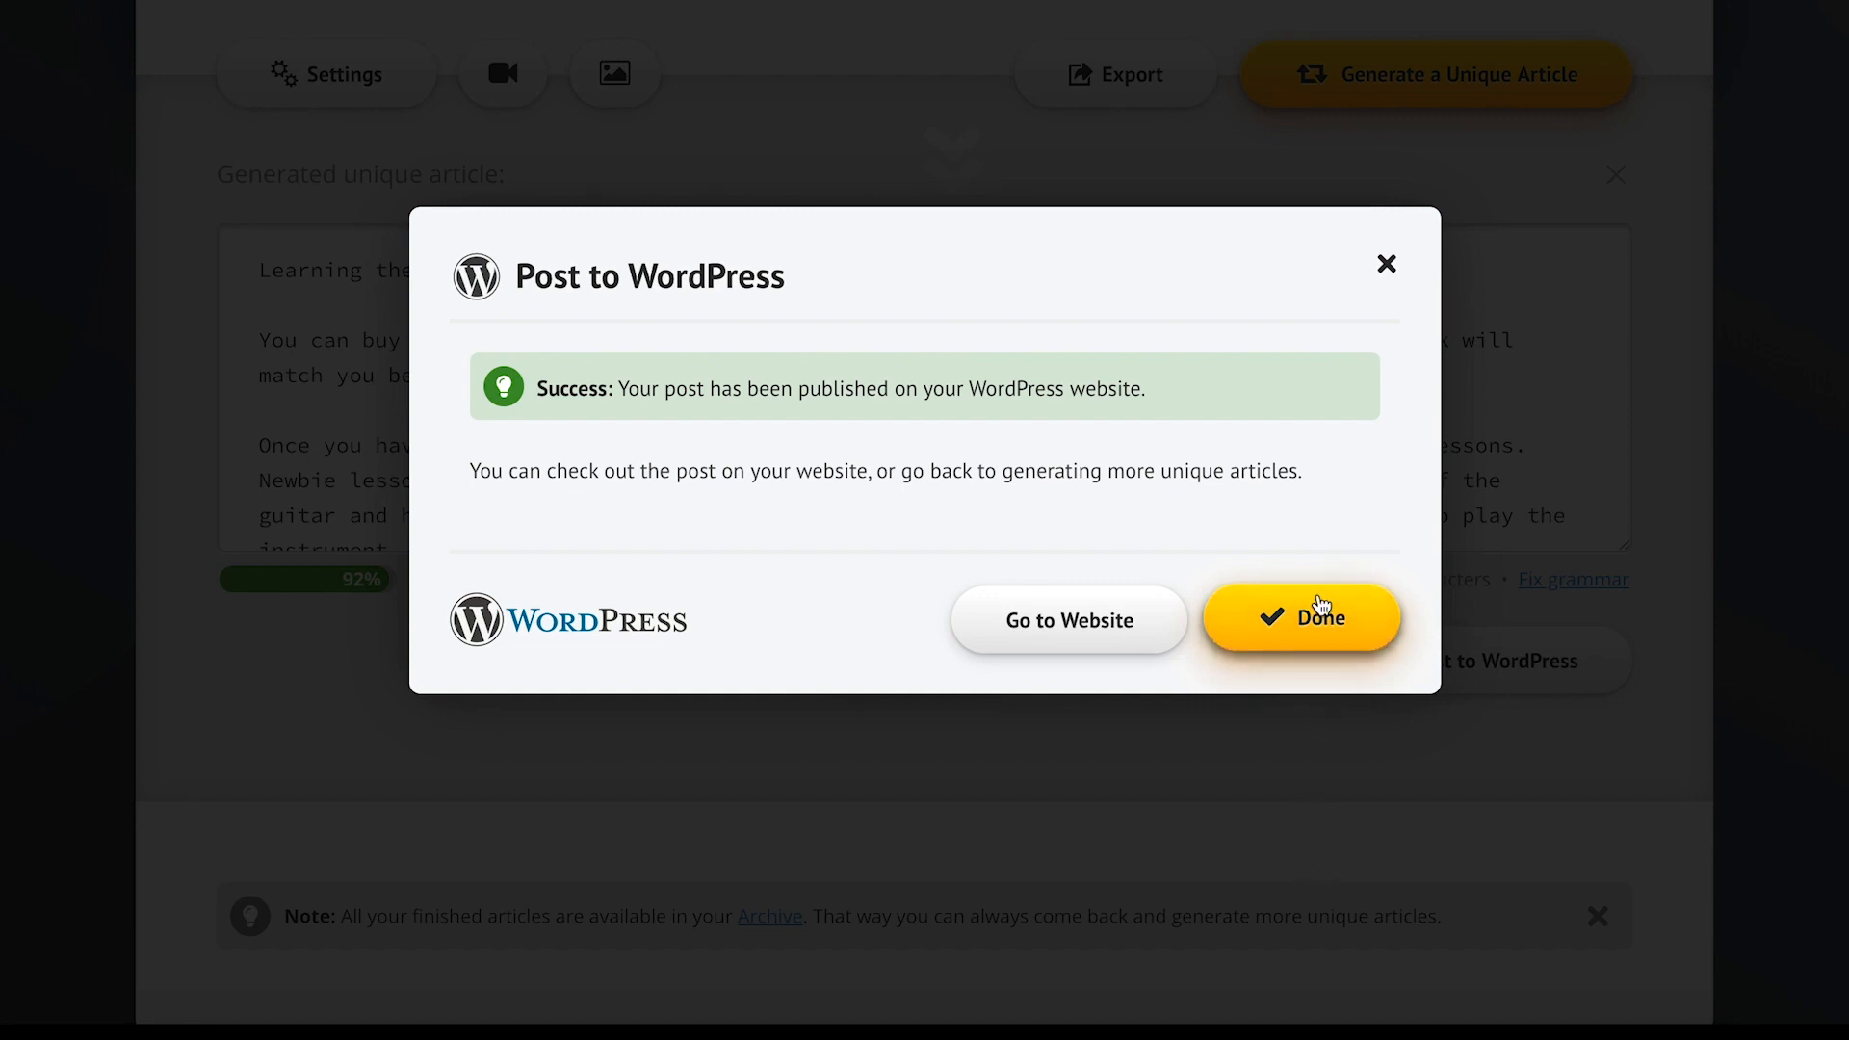
{"action": "left_click", "coordinate": [1071, 619]}
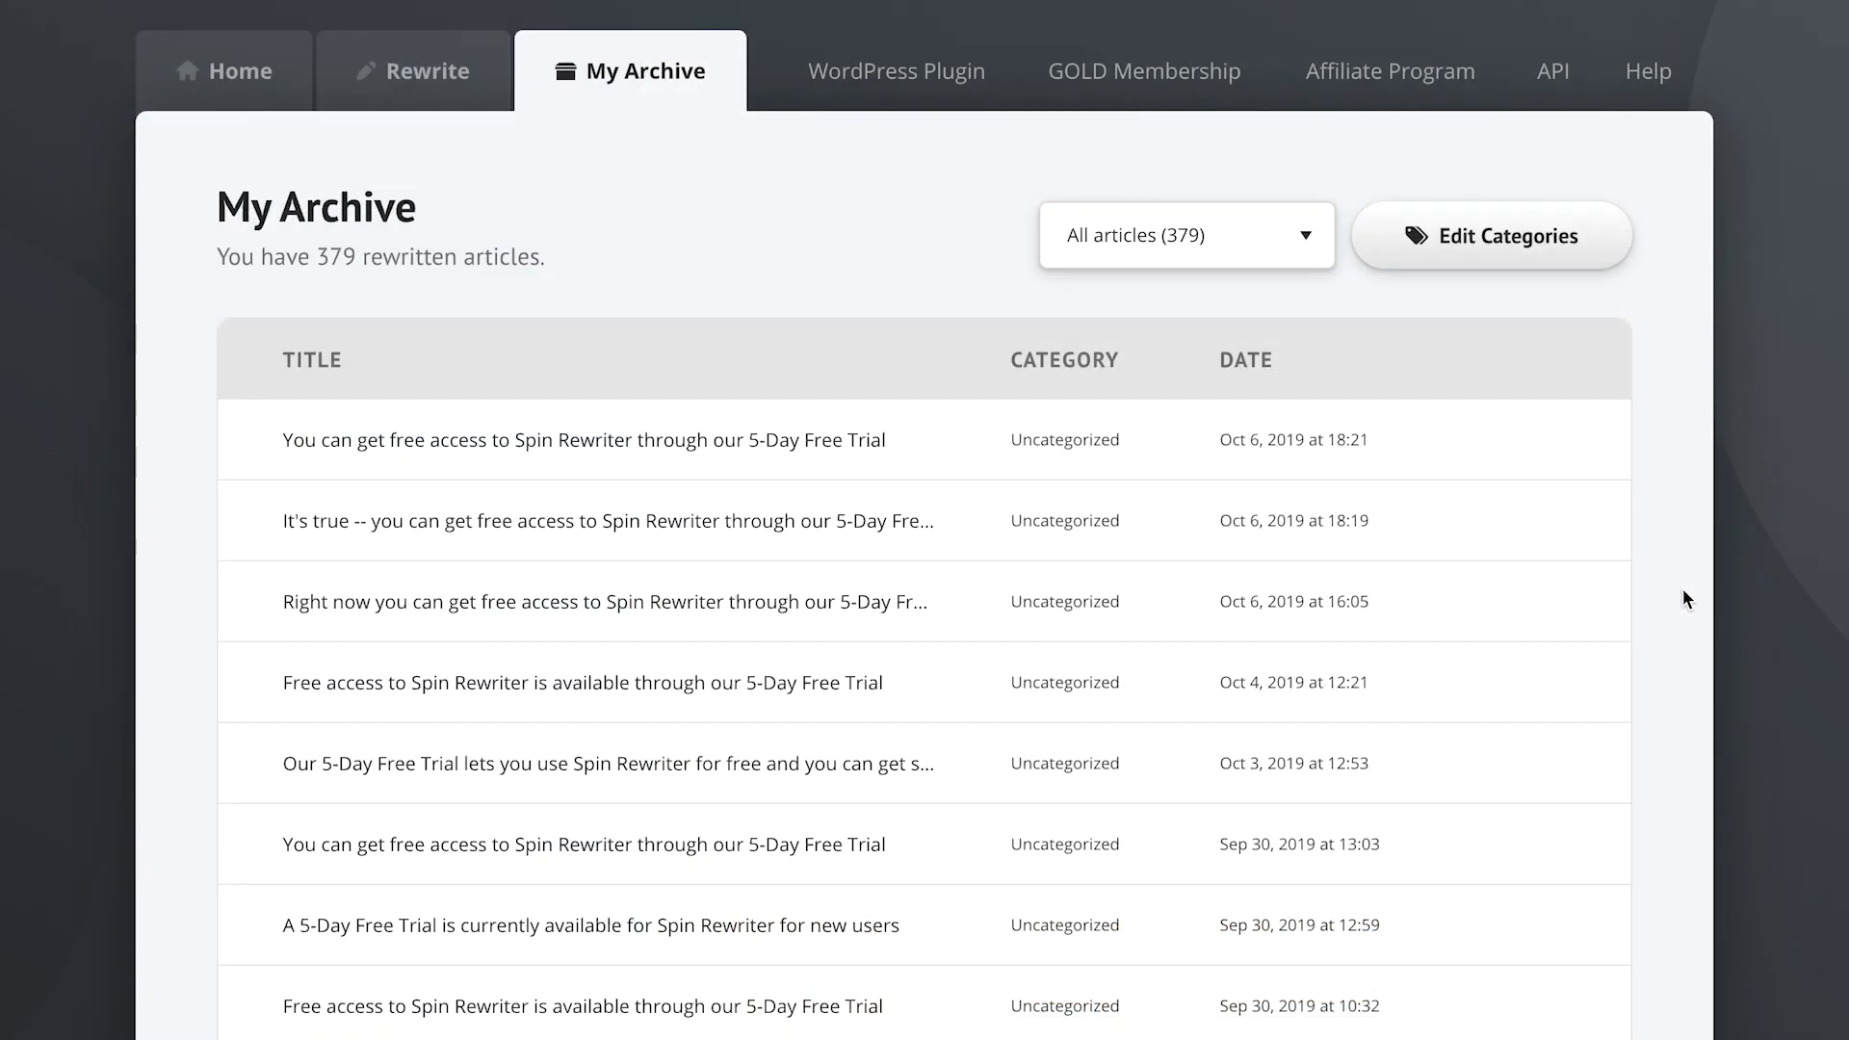
- Keep the category filter on all articles and tick select-all for the 379 archive entries
{"action": "left_click", "coordinate": [1170, 248]}
{"action": "left_click", "coordinate": [867, 252]}
{"action": "left_click", "coordinate": [252, 358]}
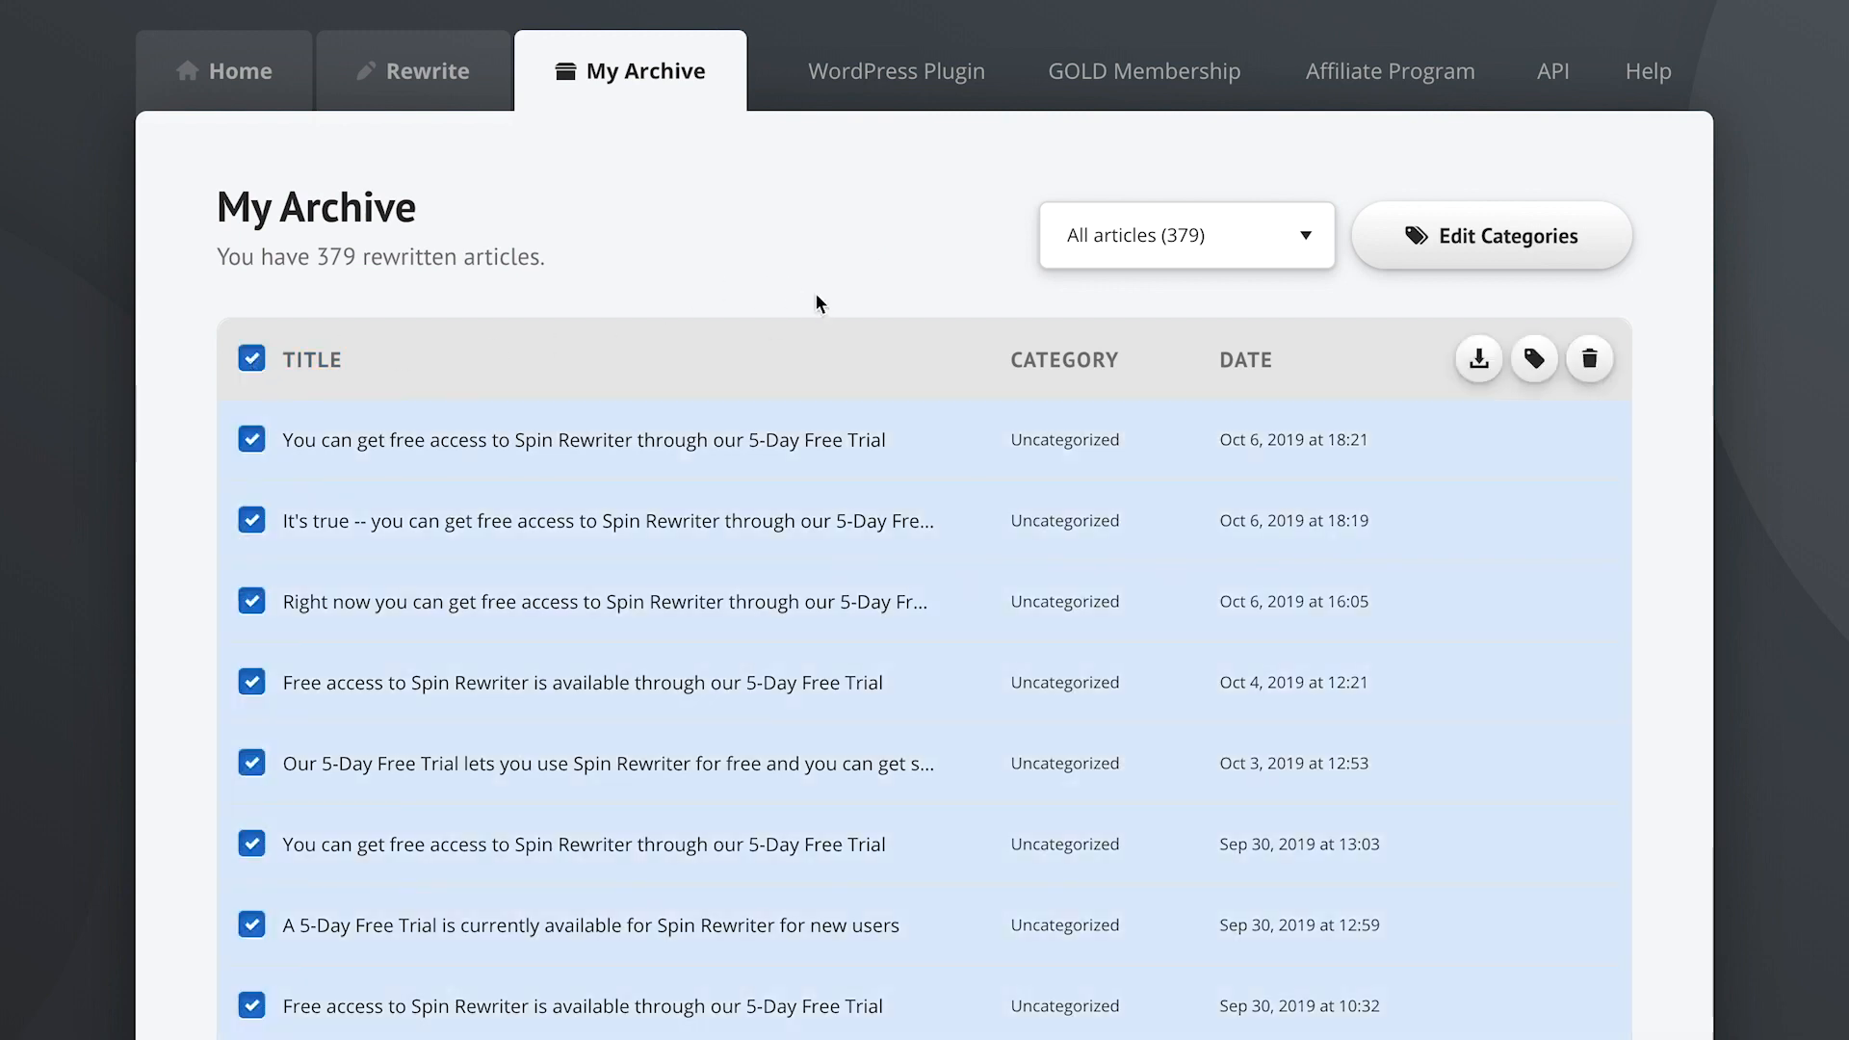